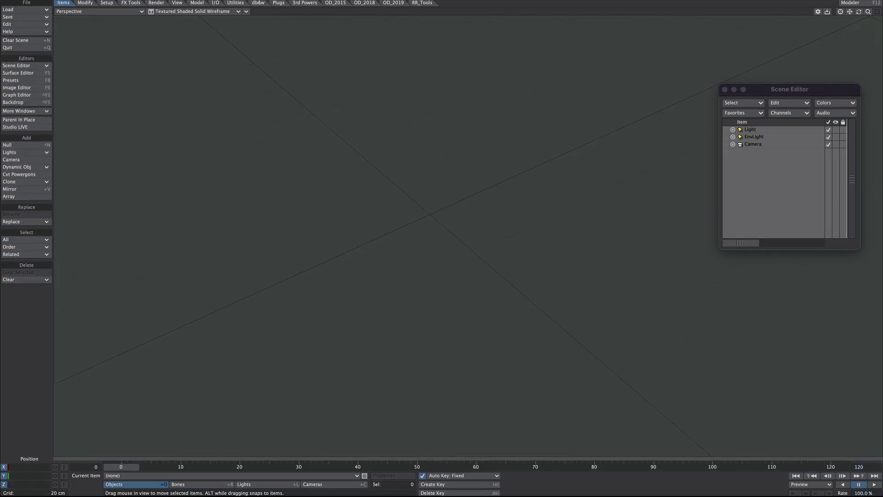
Step: Create a 1 m by 1 m ground plane with 50 segments in X and Z and a surface named burn
{"action": "left_click", "coordinate": [413, 252], "text": "ctrl+shift"}
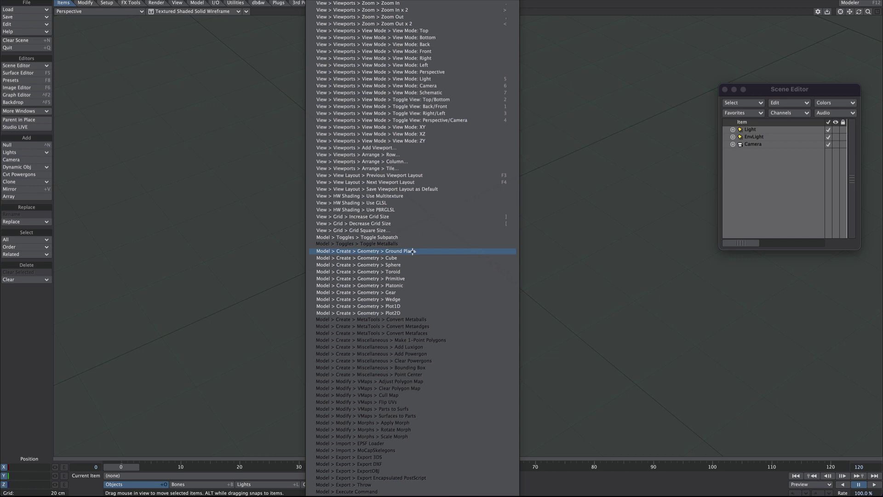
{"action": "left_click", "coordinate": [413, 251]}
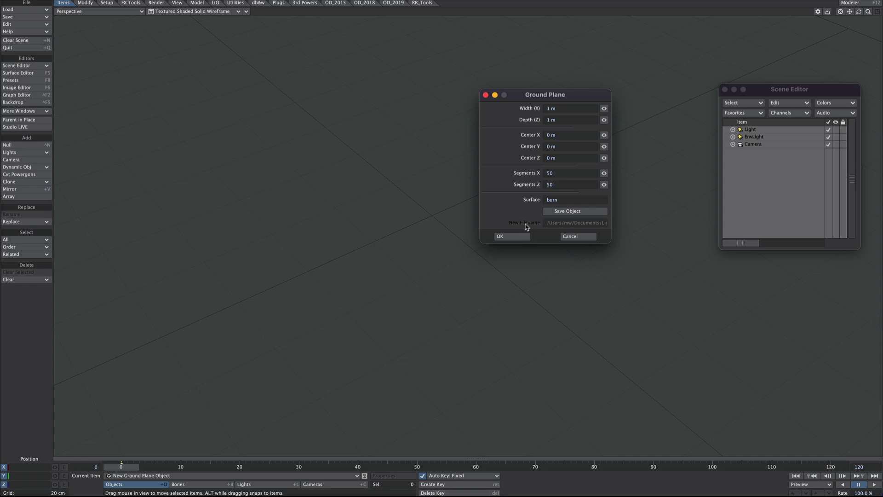
{"action": "left_click", "coordinate": [512, 236]}
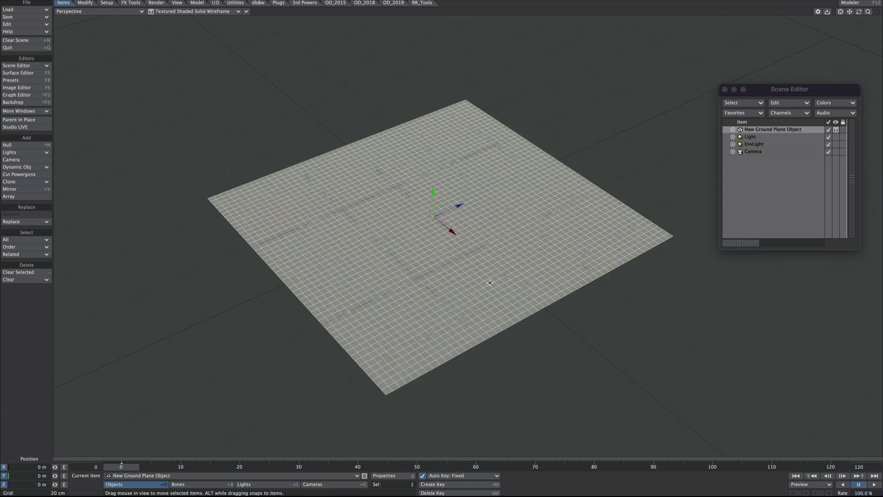
Step: Add a null named FALLOFF with a Ring shape and adjust its scale
{"action": "key", "text": "ctrl+n"}
{"action": "type", "text": "FA"}
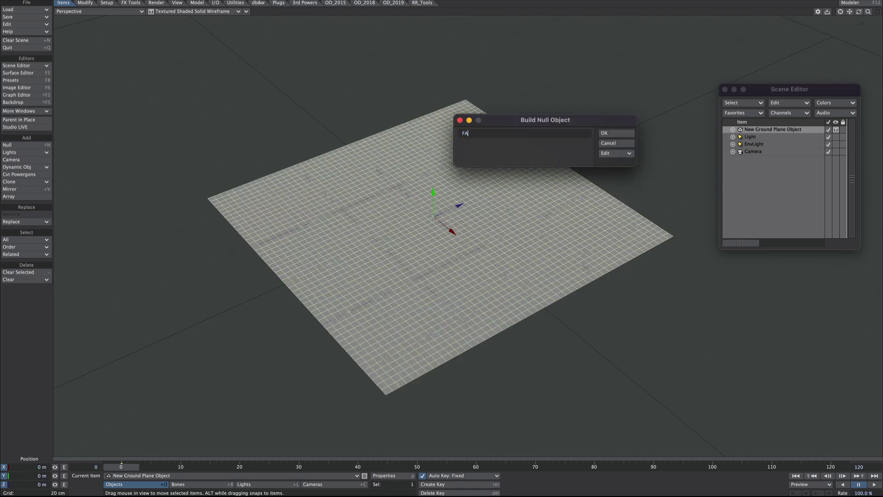
{"action": "type", "text": "LLOFF"}
{"action": "left_click", "coordinate": [604, 157]}
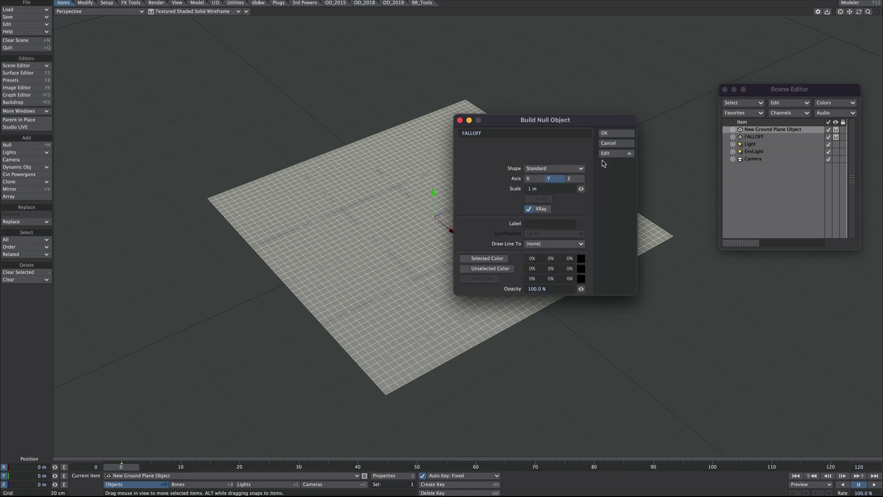
{"action": "left_click", "coordinate": [551, 166]}
{"action": "left_click", "coordinate": [529, 206]}
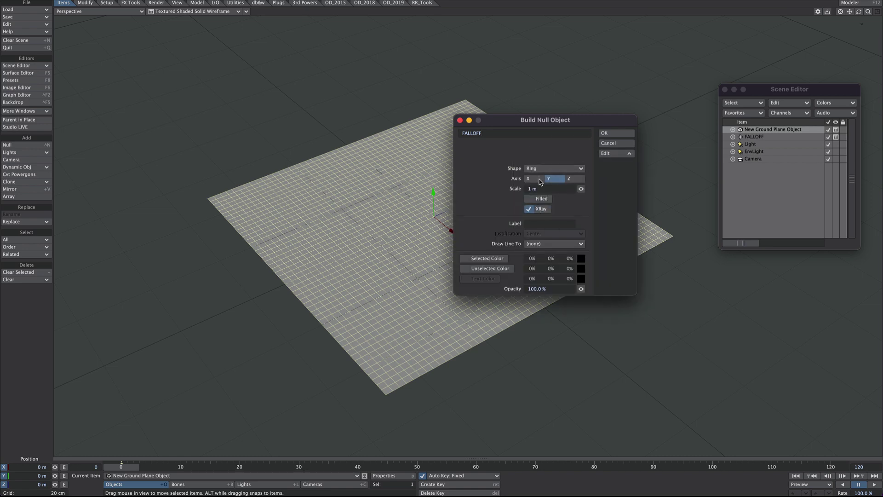
{"action": "left_click", "coordinate": [541, 189]}
{"action": "key", "text": "BackSpace"}
{"action": "left_click", "coordinate": [612, 133]}
Step: Move the FALLOFF null slightly off the plane's centre, to about X -2.92 cm and Z -8.21 cm
{"action": "left_click_drag", "start_coordinate": [597, 141], "coordinate": [435, 261]}
{"action": "left_click_drag", "start_coordinate": [379, 219], "coordinate": [492, 187]}
{"action": "left_click_drag", "start_coordinate": [548, 229], "coordinate": [449, 215]}
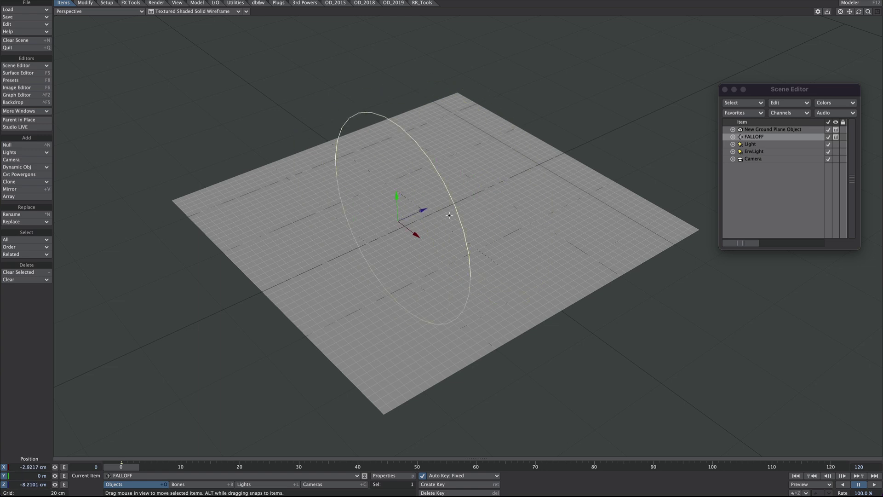
Step: Lock the ground plane object in the Scene Editor and close the editor
{"action": "left_click", "coordinate": [767, 188]}
{"action": "left_click", "coordinate": [844, 130]}
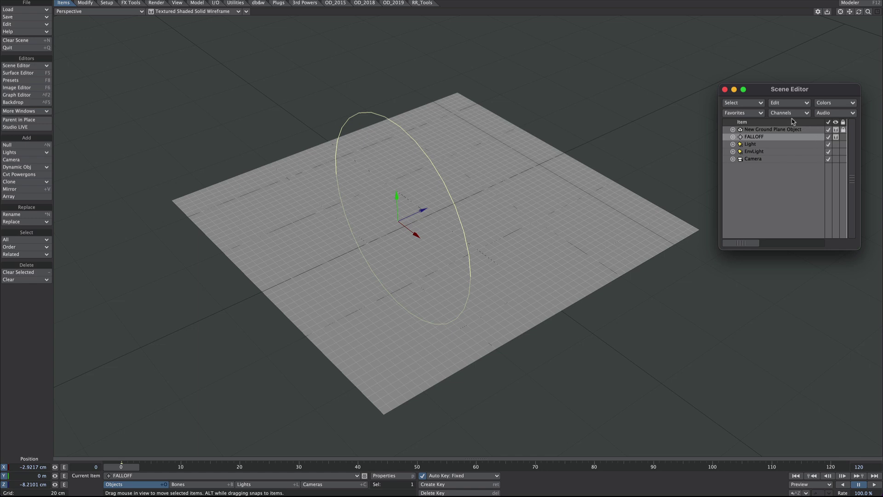
{"action": "left_click", "coordinate": [725, 90]}
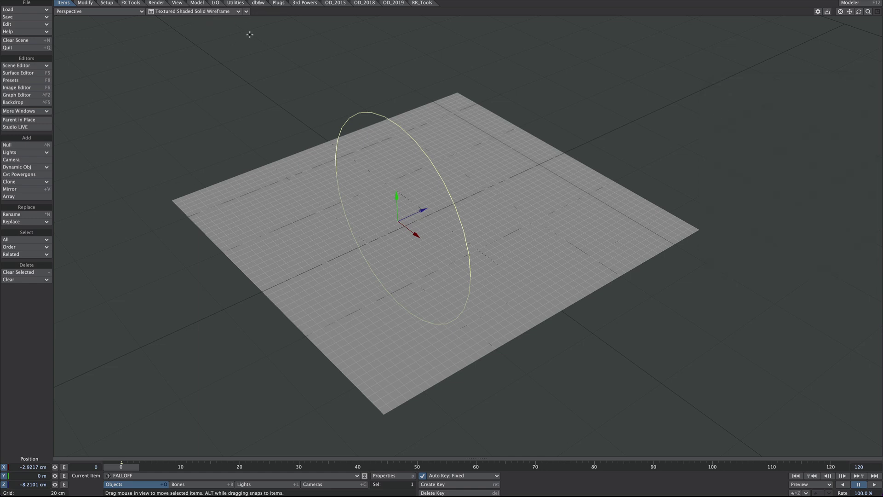
Step: Switch the viewport layout to 3 Left, 1 Right and hide the interface toolbars
{"action": "left_click", "coordinate": [246, 11]}
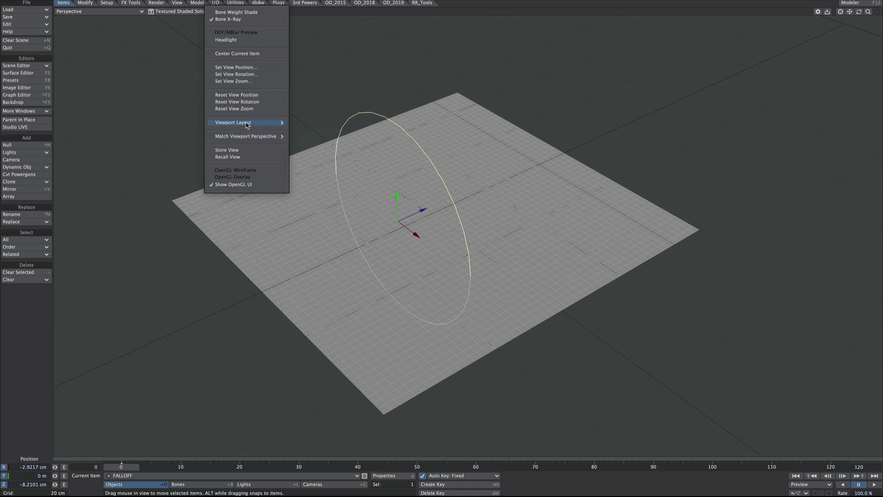
{"action": "mouse_move", "coordinate": [247, 124]}
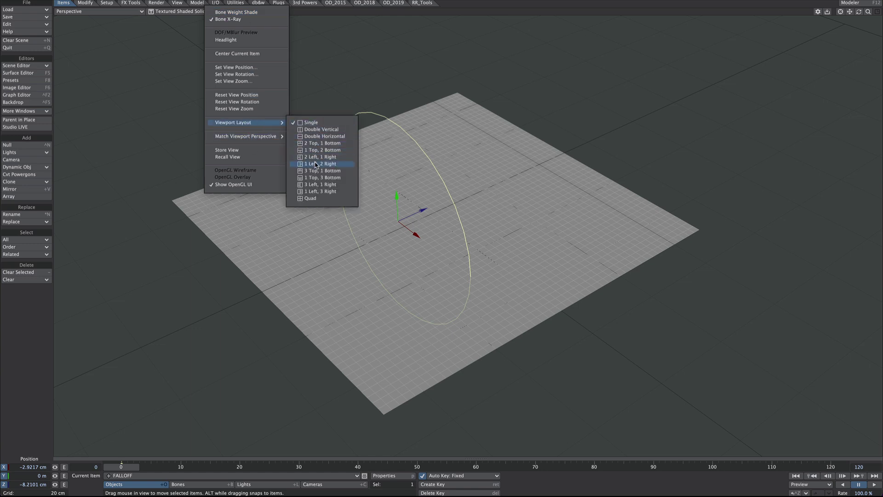
{"action": "left_click", "coordinate": [317, 185]}
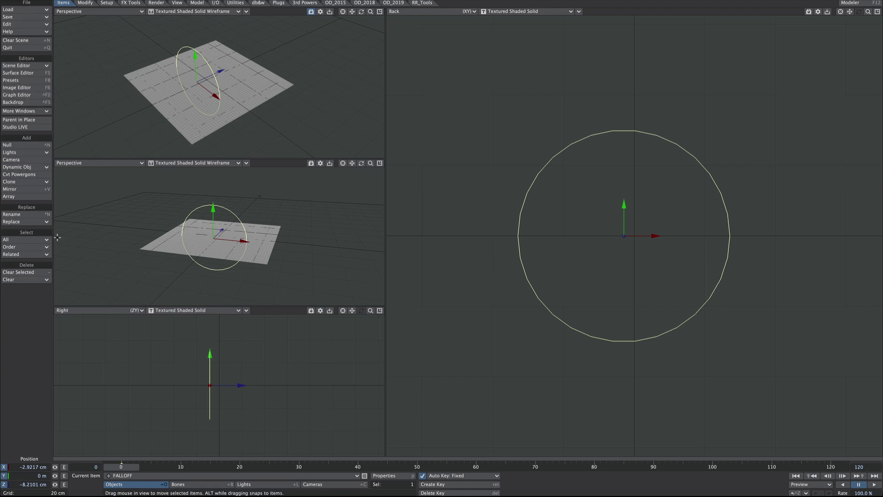
{"action": "key", "text": "alt+F2"}
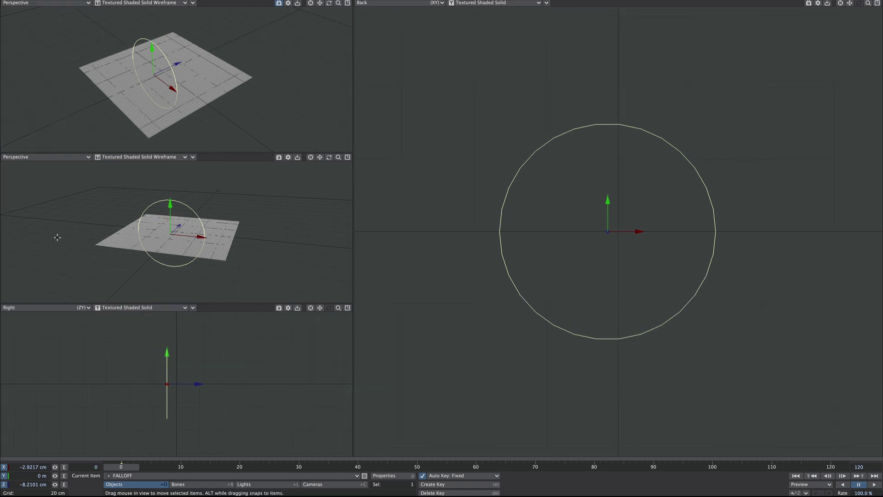
Step: Open the node graph of the ground plane's burn surface
{"action": "key", "text": "o"}
{"action": "left_click", "coordinate": [543, 197]}
{"action": "left_click", "coordinate": [544, 197]}
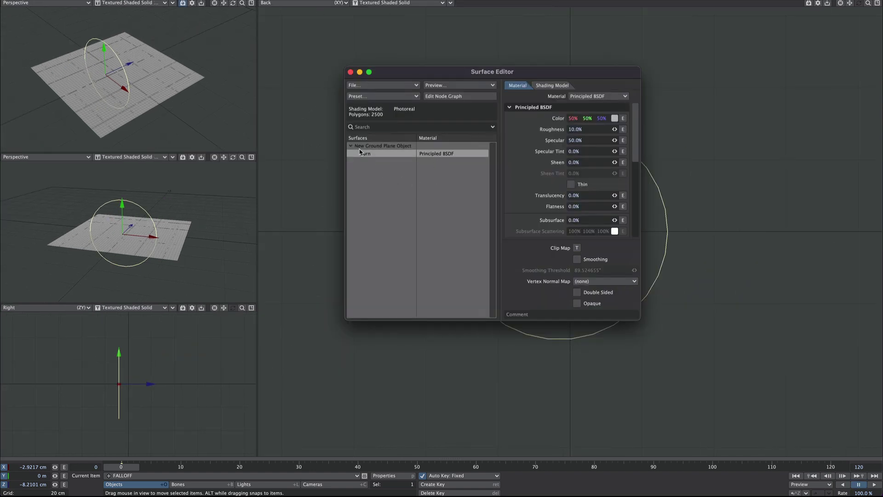
{"action": "left_click", "coordinate": [435, 100]}
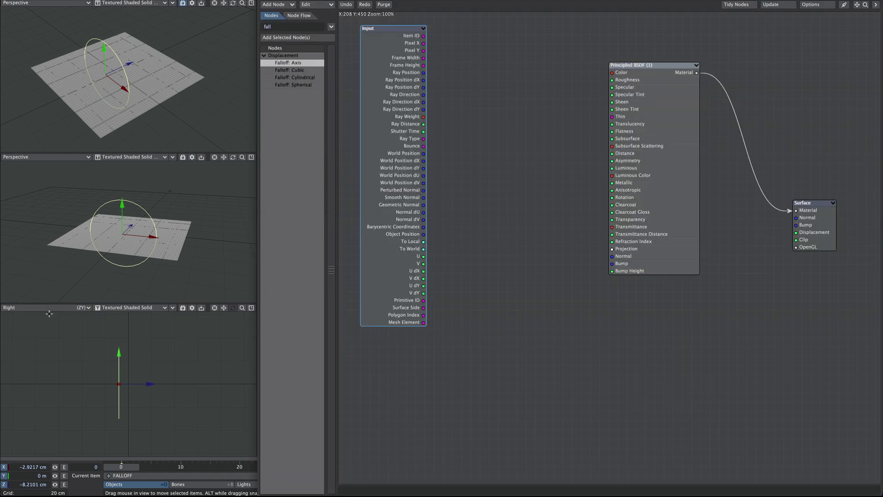
Step: Change the Right (ZY) viewport to a Perspective view and orbit it to show the whole plane
{"action": "left_click", "coordinate": [51, 307]}
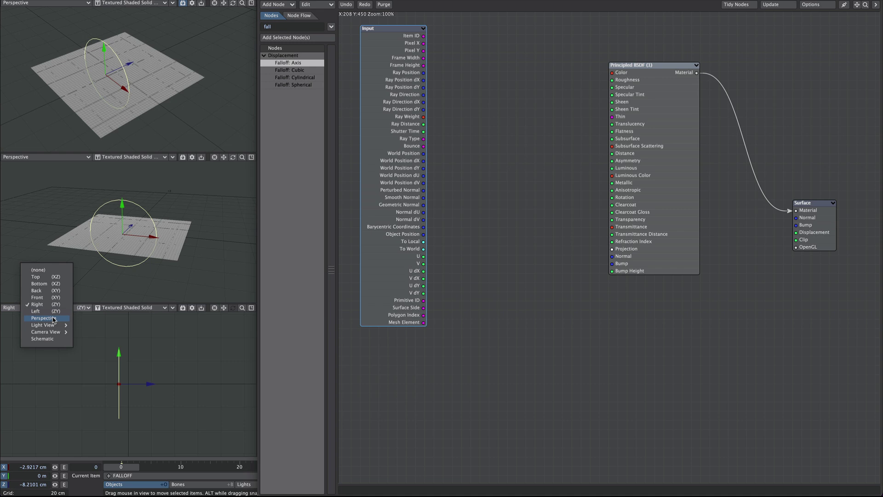
{"action": "left_click", "coordinate": [53, 317]}
{"action": "left_click_drag", "start_coordinate": [171, 370], "coordinate": [112, 373], "text": "alt"}
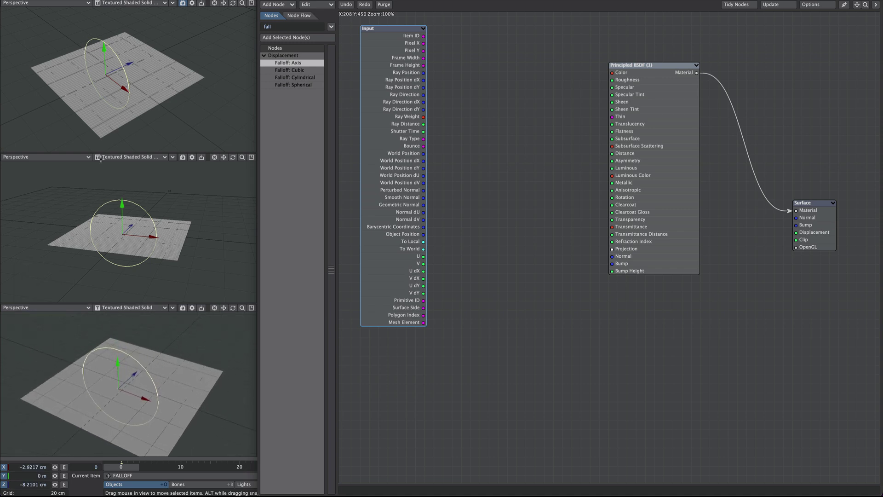
{"action": "scroll", "coordinate": [120, 92], "scroll_direction": "down", "scroll_amount": 2}
{"action": "left_click", "coordinate": [483, 108]}
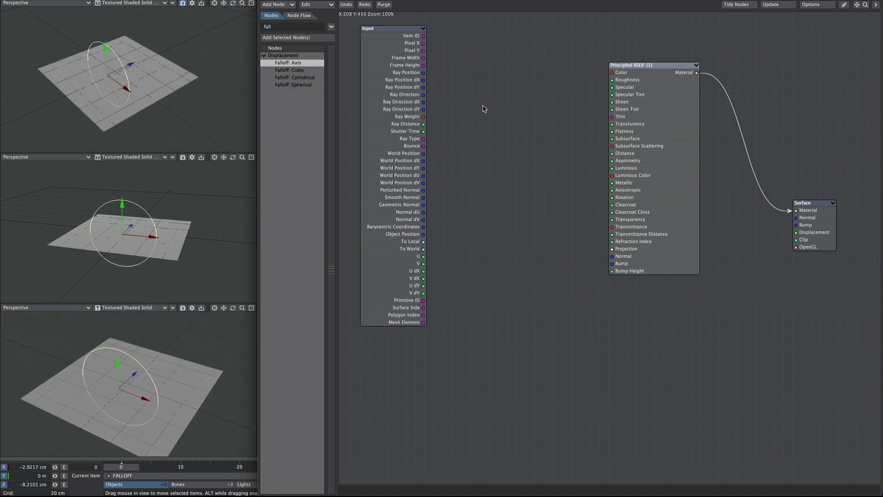
Step: Disable global illumination in the render properties
{"action": "key", "text": "ctrl+p"}
{"action": "left_click", "coordinate": [492, 55]}
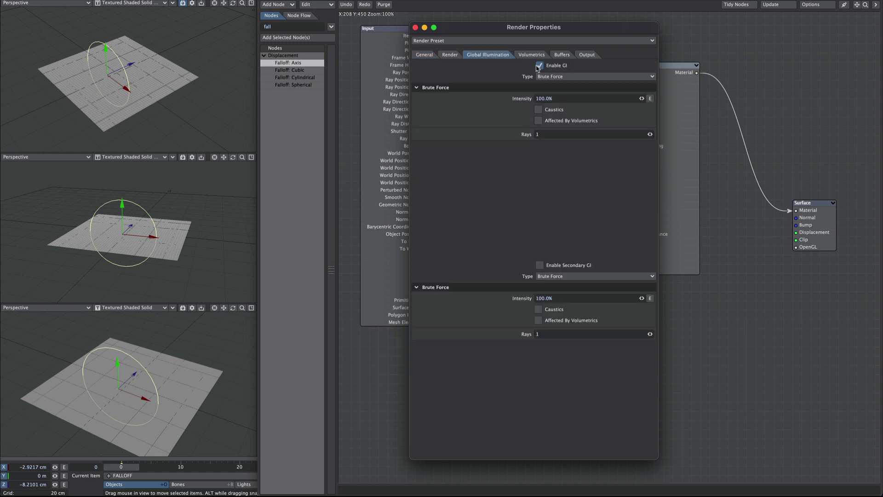
{"action": "left_click", "coordinate": [414, 28]}
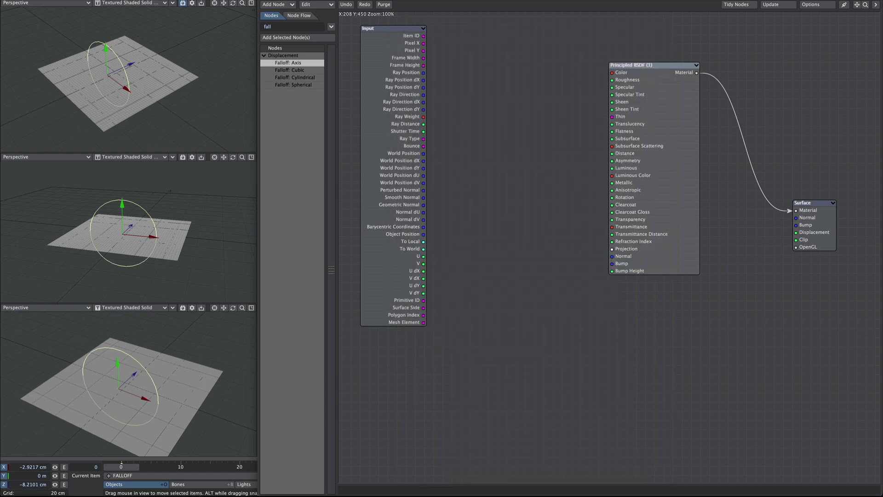
Step: Delete the EnvLight from the scene
{"action": "left_click", "coordinate": [244, 484]}
{"action": "left_click", "coordinate": [129, 476]}
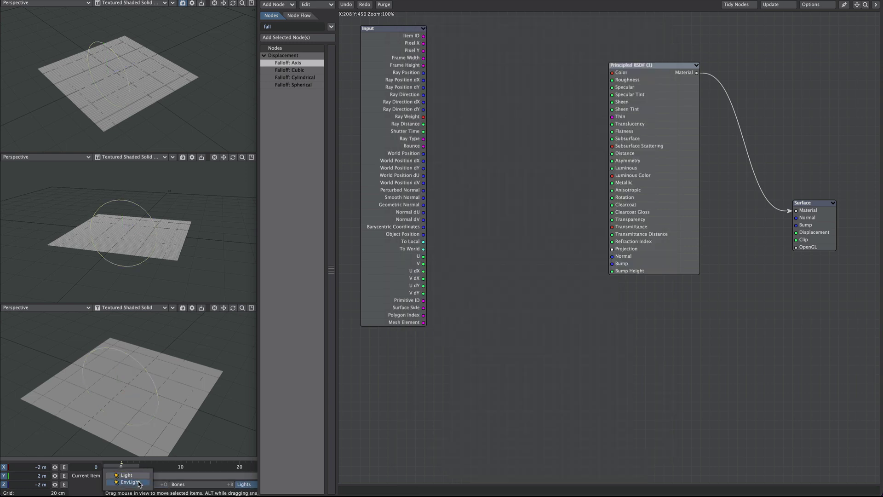
{"action": "left_click", "coordinate": [131, 482]}
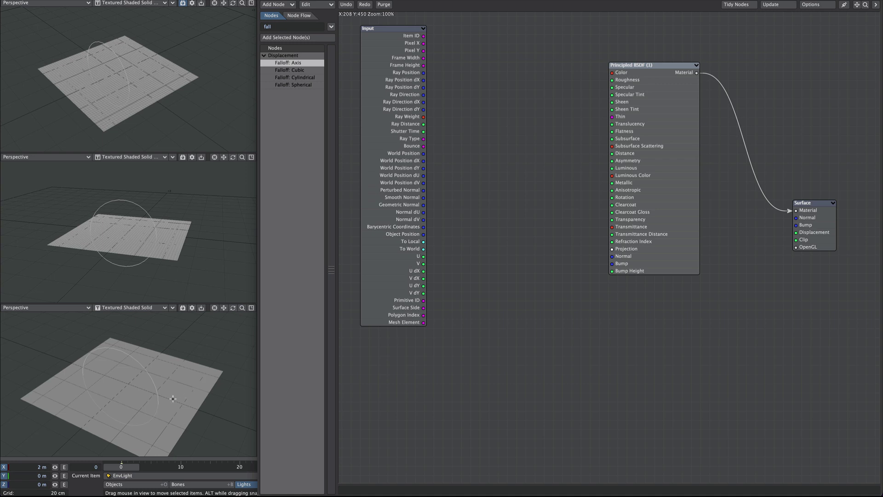
{"action": "key", "text": "Delete"}
{"action": "key", "text": "Return"}
Step: Add an Ambient light with its intensity set to 60%, and hide the interface toolbars again
{"action": "key", "text": "alt+F2"}
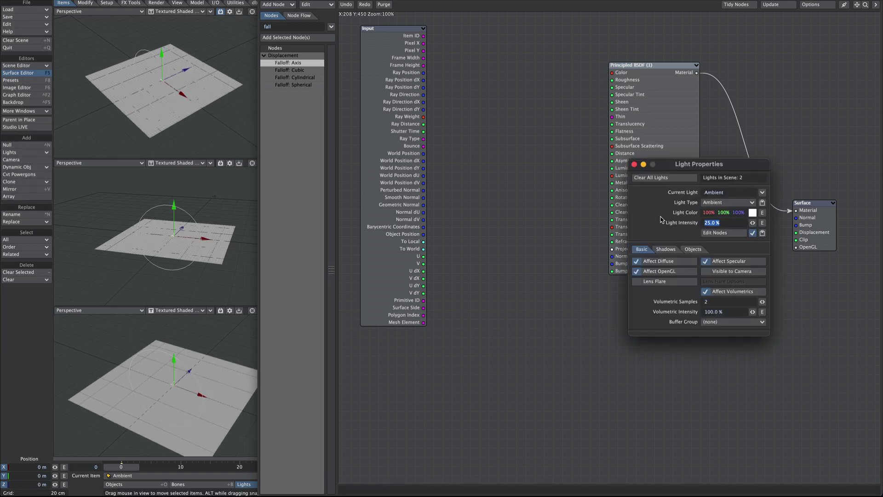
{"action": "type", "text": "60"}
{"action": "key", "text": "Tab"}
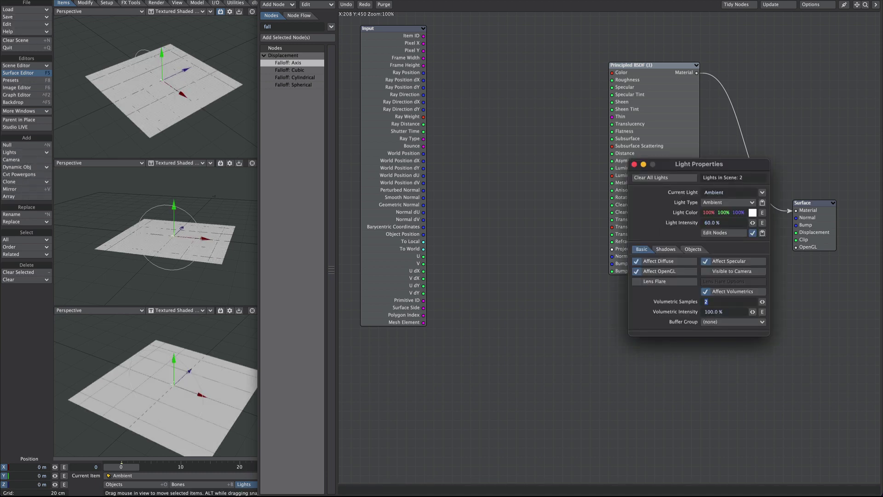
{"action": "left_click", "coordinate": [635, 164]}
{"action": "key", "text": "alt+F2"}
Step: Shorten the node editor window to uncover the timeline controls and check the Camera's sampling properties
{"action": "left_click_drag", "start_coordinate": [382, 494], "coordinate": [382, 460]}
{"action": "left_click", "coordinate": [337, 484]}
{"action": "key", "text": "p"}
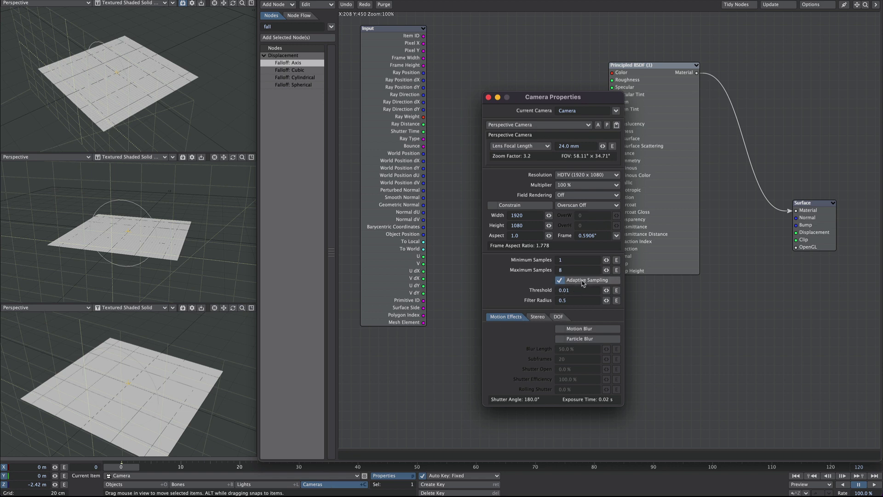
{"action": "key", "text": "p"}
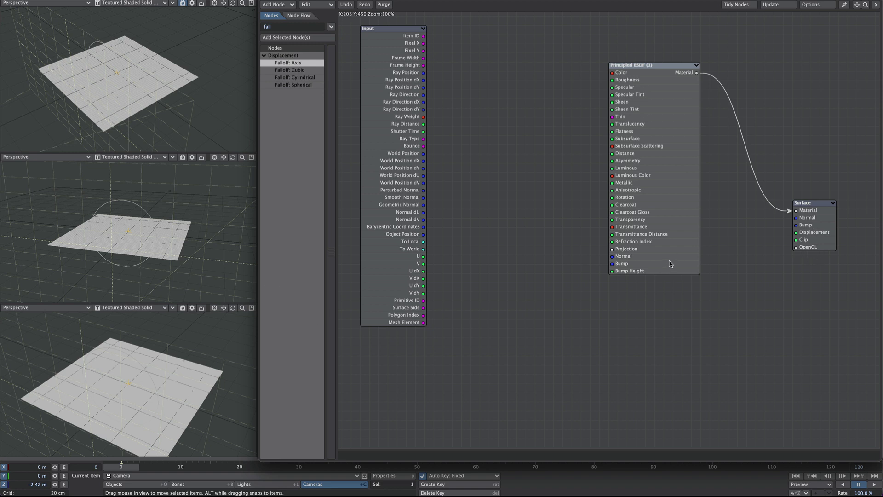
Step: Create a custom render buffer named test so the Surface node gains a matching input
{"action": "right_click", "coordinate": [805, 225]}
{"action": "key", "text": "ctrl+p"}
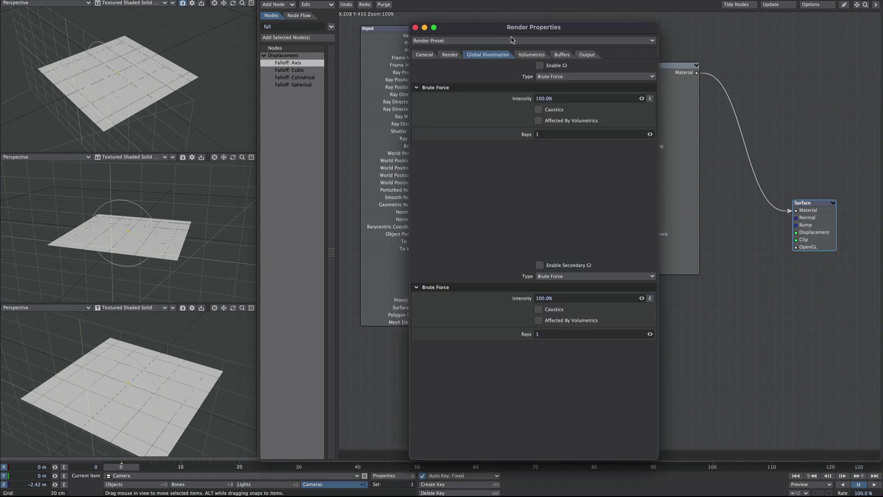
{"action": "left_click", "coordinate": [562, 54]}
{"action": "left_click", "coordinate": [424, 67]}
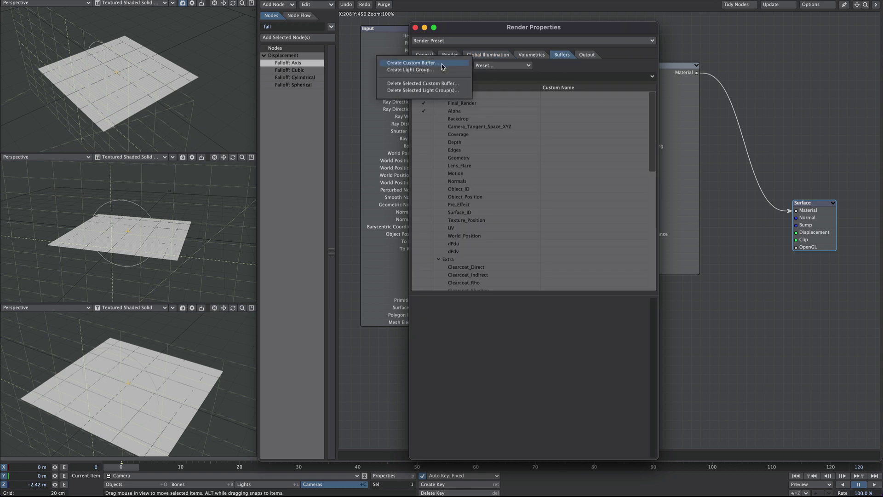
{"action": "left_click", "coordinate": [442, 63]}
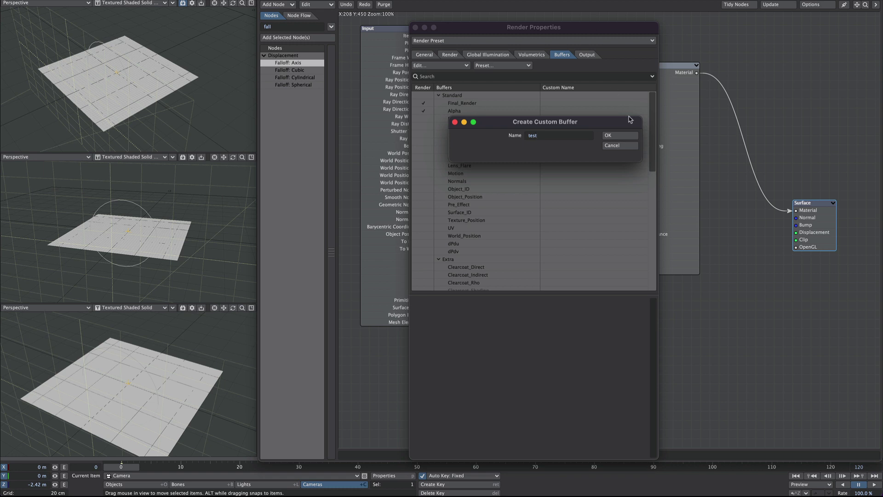
{"action": "left_click", "coordinate": [620, 135]}
{"action": "left_click", "coordinate": [415, 28]}
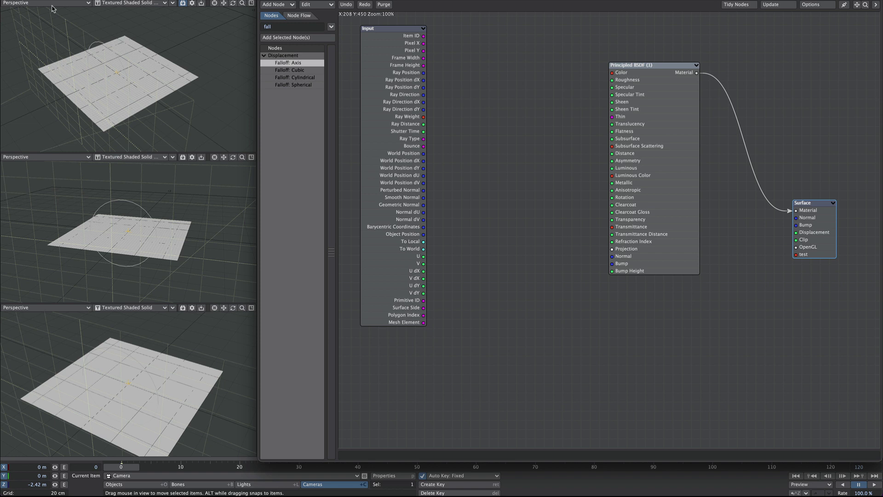
Step: Switch the first perspective viewport to VPR rendering
{"action": "left_click", "coordinate": [115, 4]}
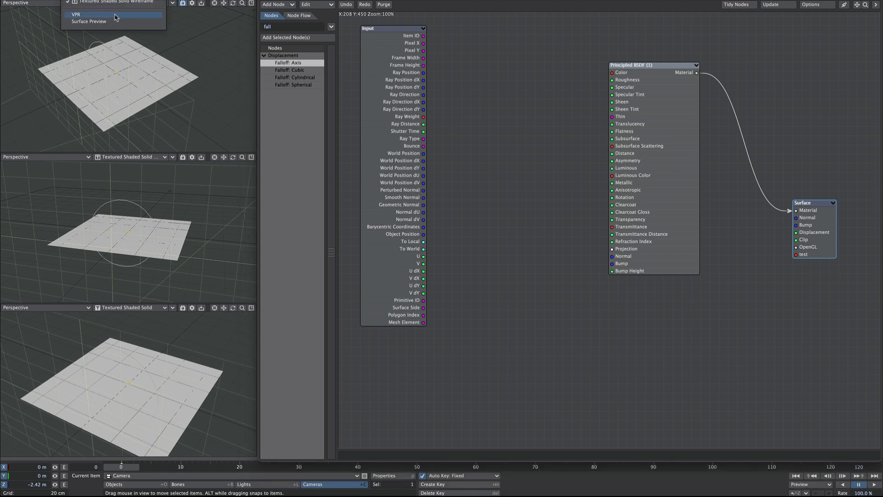
{"action": "left_click", "coordinate": [115, 16]}
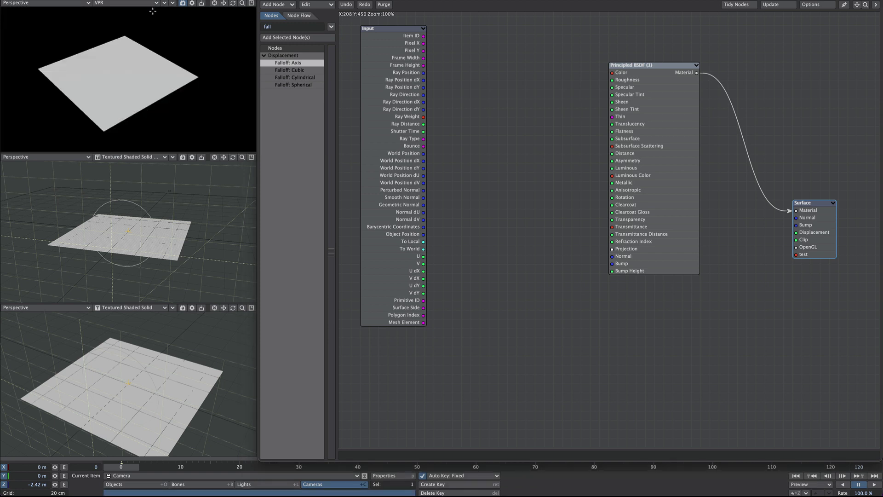
{"action": "left_click", "coordinate": [172, 4]}
{"action": "left_click", "coordinate": [187, 3]}
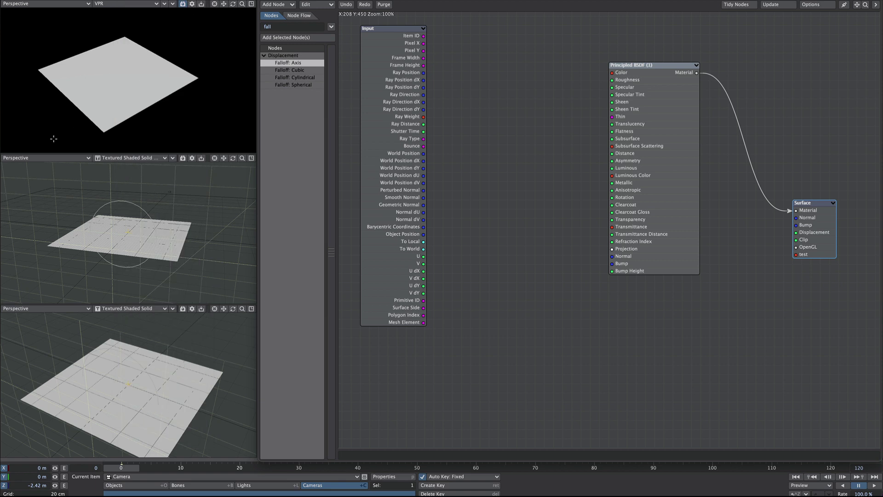
Step: Switch the second perspective viewport to VPR rendering and display the test buffer in it
{"action": "left_click", "coordinate": [122, 158]}
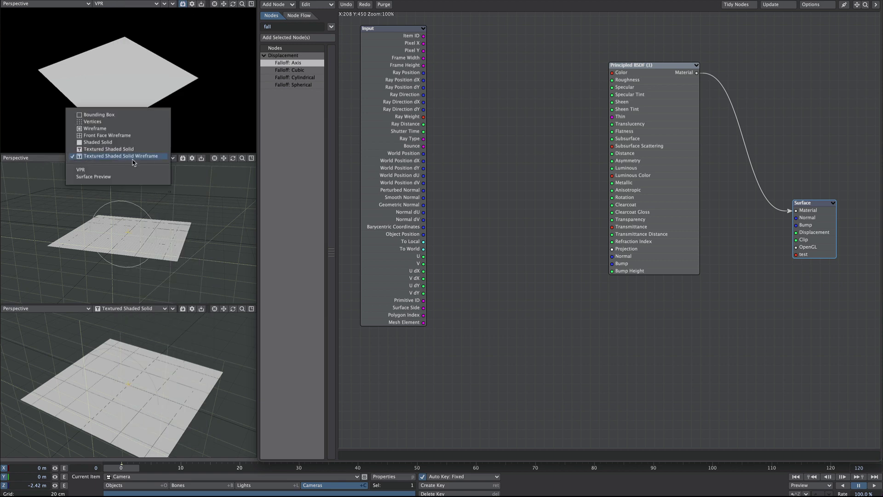
{"action": "left_click", "coordinate": [114, 175]}
{"action": "left_click", "coordinate": [165, 158]}
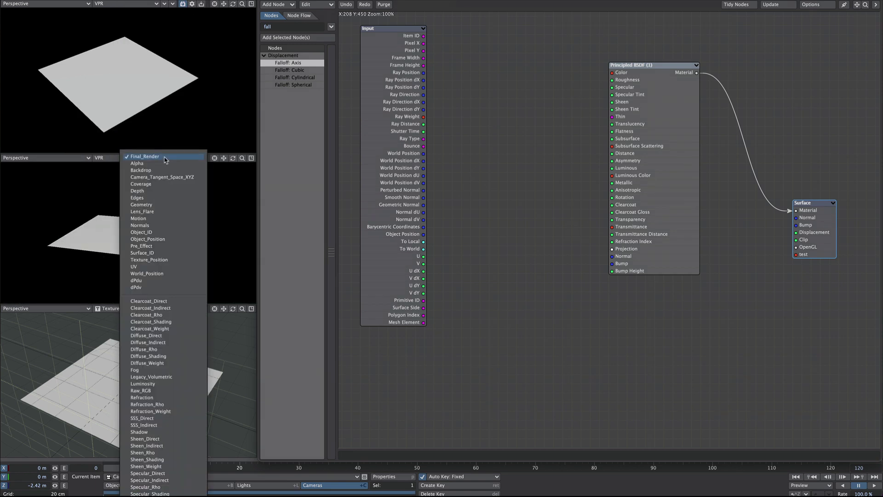
{"action": "type", "text": "test"}
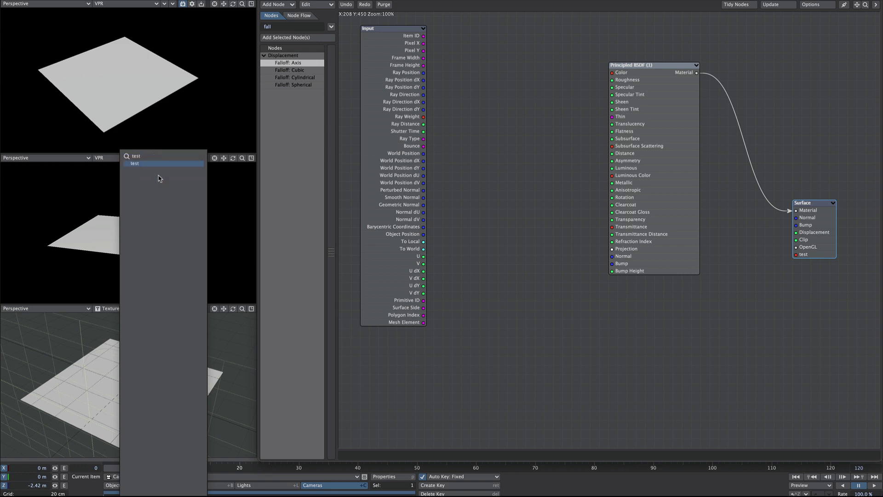
{"action": "key", "text": "Return"}
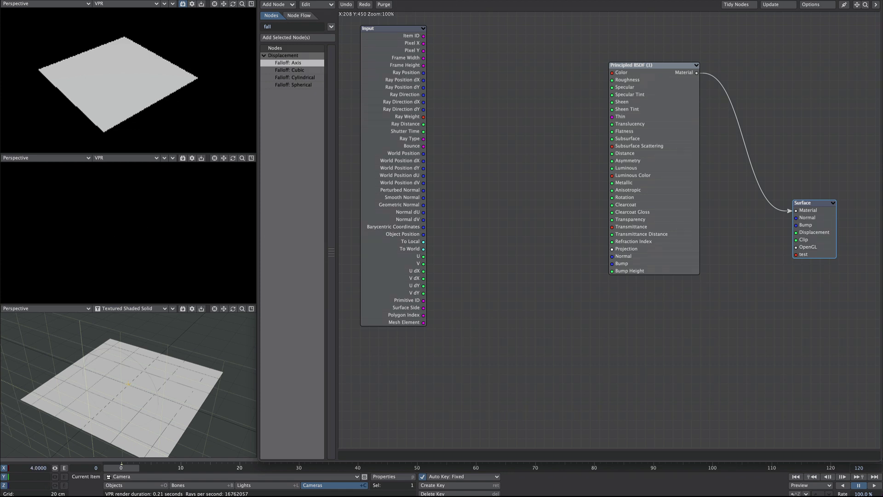
Step: Select the FALLOFF null and nudge it across the ground plane to about X -3.4 cm, Z -7.1 cm
{"action": "scroll", "coordinate": [145, 234], "scroll_direction": "down", "scroll_amount": 1}
{"action": "key", "text": "shift+o"}
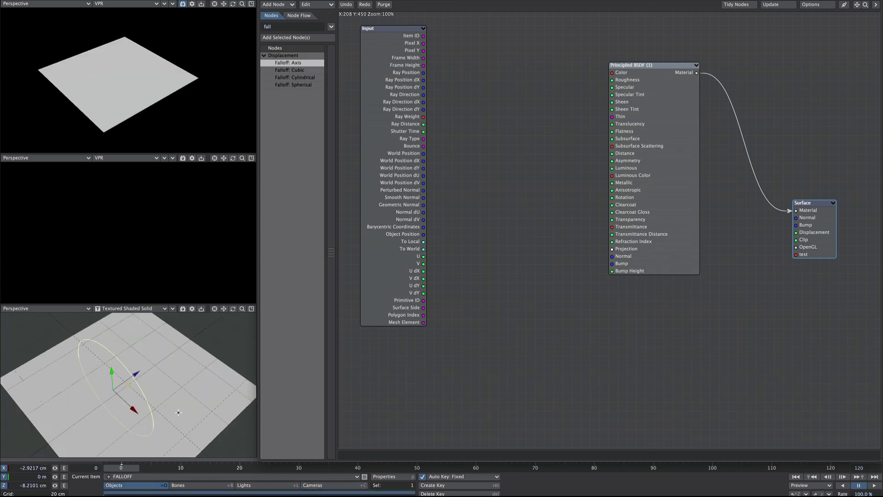
{"action": "scroll", "coordinate": [165, 389], "scroll_direction": "down", "scroll_amount": 2}
{"action": "mouse_move", "coordinate": [165, 389]}
{"action": "left_mouse_down"}
{"action": "mouse_move", "coordinate": [175, 373]}
{"action": "mouse_move", "coordinate": [166, 387]}
{"action": "left_mouse_up"}
Step: Add an Item Info node to the surface network and set its item to FALLOFF
{"action": "left_click", "coordinate": [289, 28]}
{"action": "key", "text": "BackSpace"}
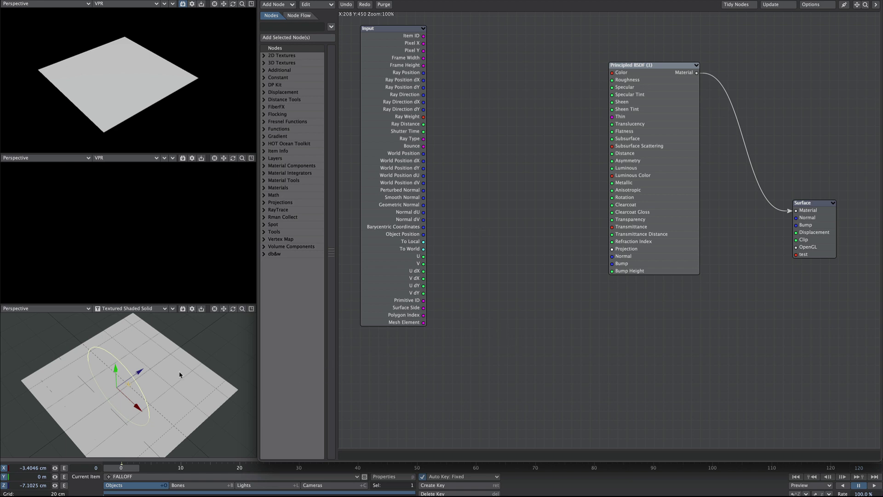
{"action": "left_click", "coordinate": [276, 26]}
{"action": "type", "text": "item"}
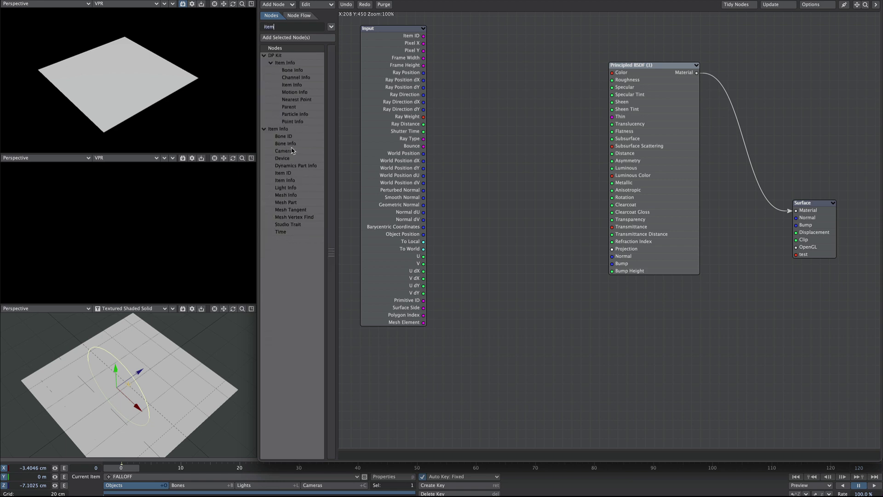
{"action": "left_click_drag", "start_coordinate": [283, 181], "coordinate": [492, 270]}
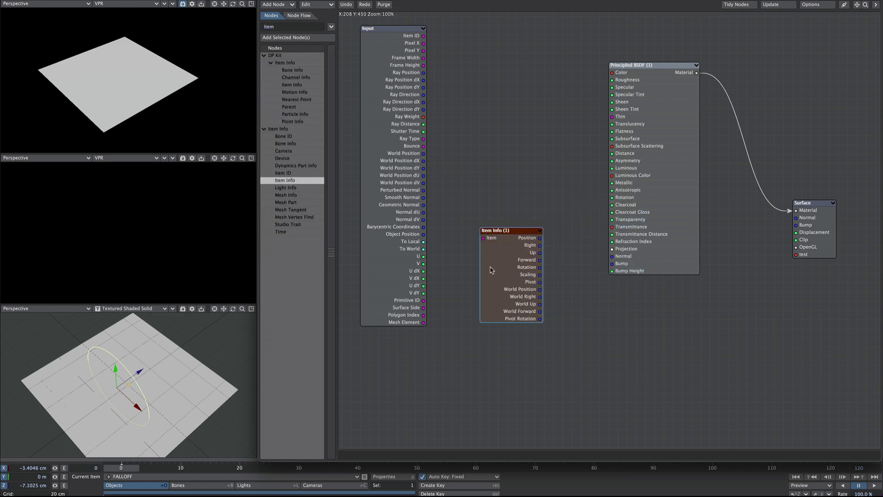
{"action": "double_click", "coordinate": [499, 272]}
{"action": "left_click", "coordinate": [212, 336]}
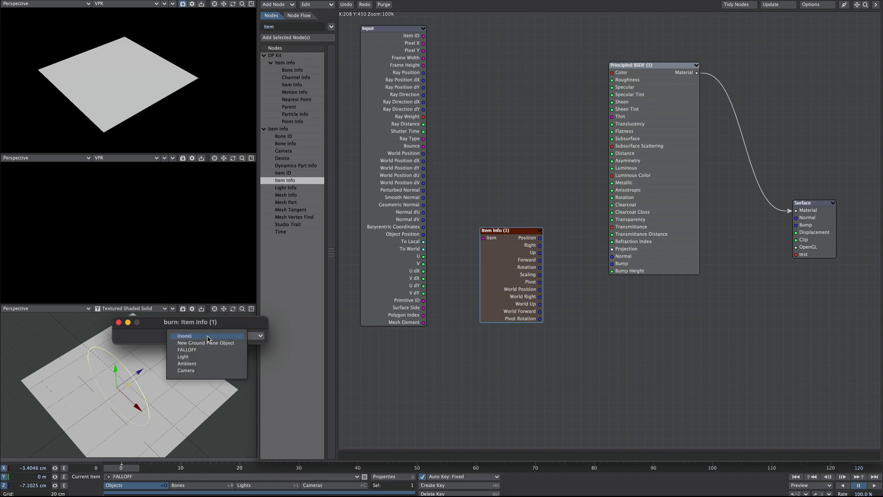
{"action": "left_click", "coordinate": [212, 351]}
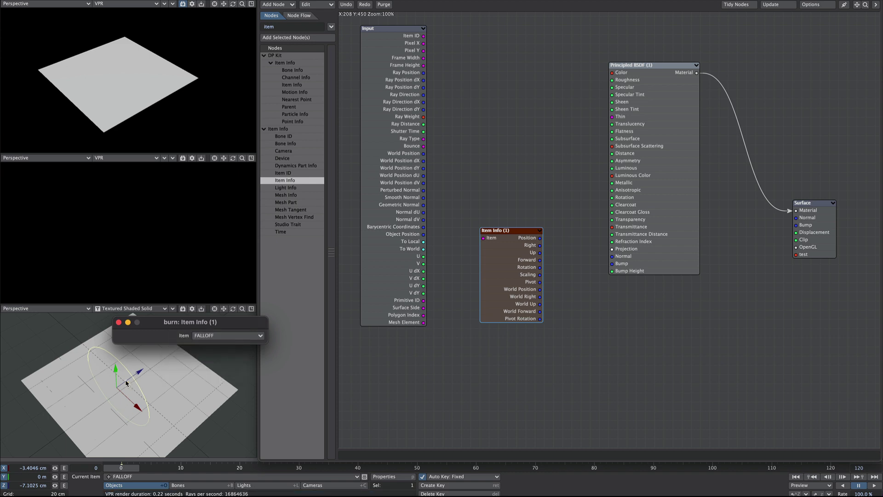
{"action": "left_click", "coordinate": [118, 322]}
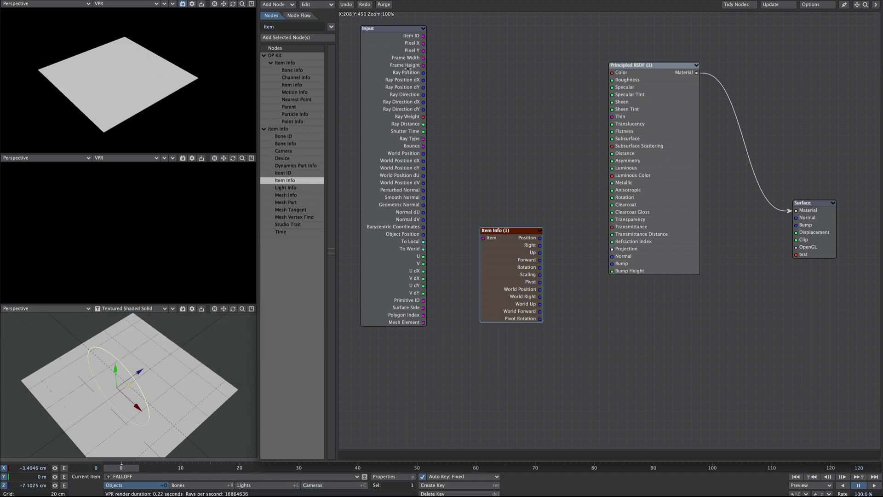
Step: Add a Falloff: Axis node and arrange it beside the Item Info node, with the Input node collapsed
{"action": "double_click", "coordinate": [284, 28]}
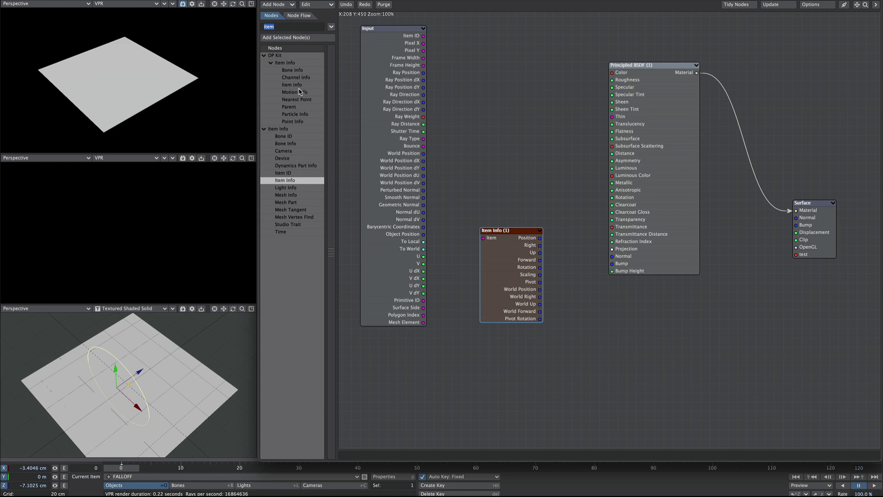
{"action": "type", "text": "fall"}
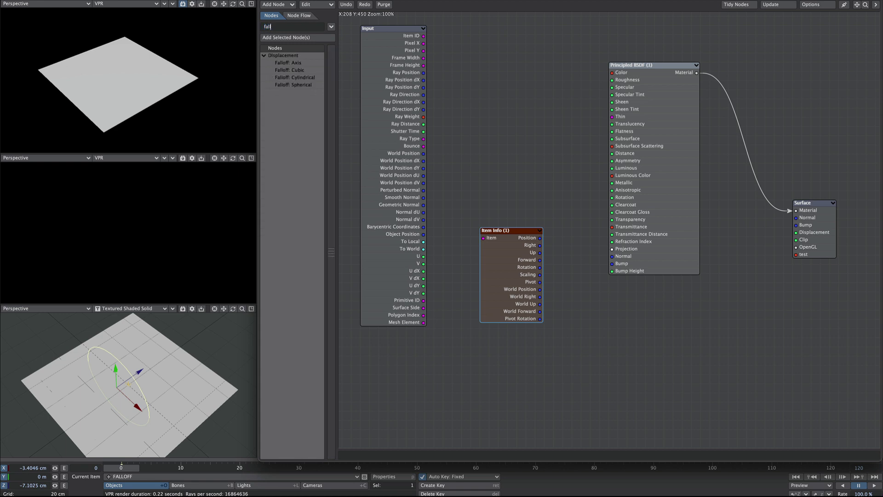
{"action": "double_click", "coordinate": [295, 64]}
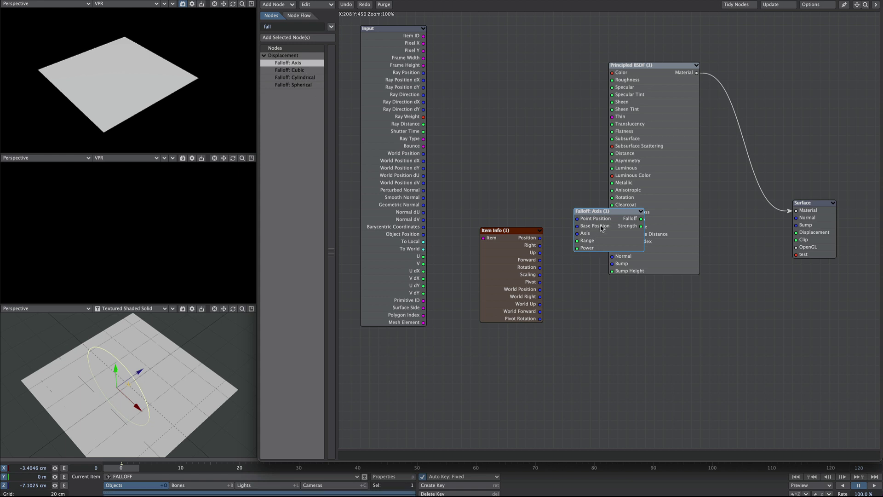
{"action": "left_click_drag", "start_coordinate": [600, 226], "coordinate": [525, 145]}
{"action": "left_click_drag", "start_coordinate": [511, 276], "coordinate": [510, 286]}
{"action": "left_click_drag", "start_coordinate": [532, 316], "coordinate": [422, 261]}
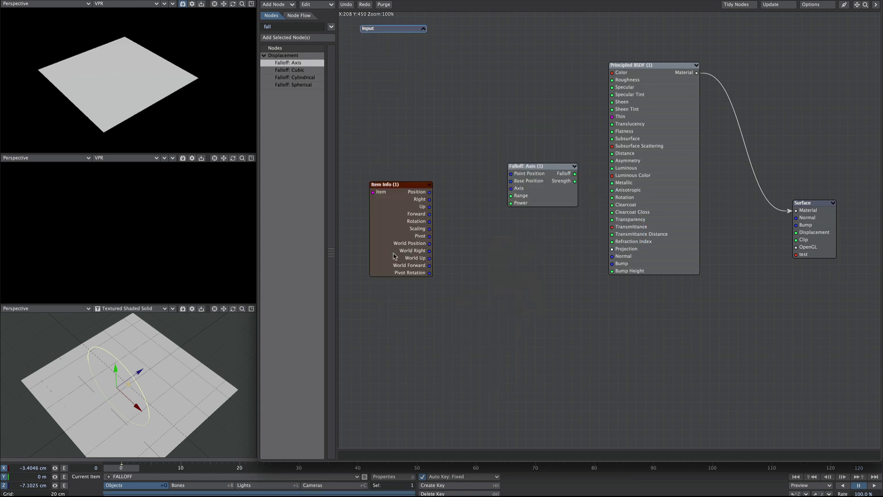
Step: Connect Item Info's Position output to the Falloff: Axis Base Position input and check the falloff node's type settings
{"action": "left_click_drag", "start_coordinate": [430, 192], "coordinate": [527, 185]}
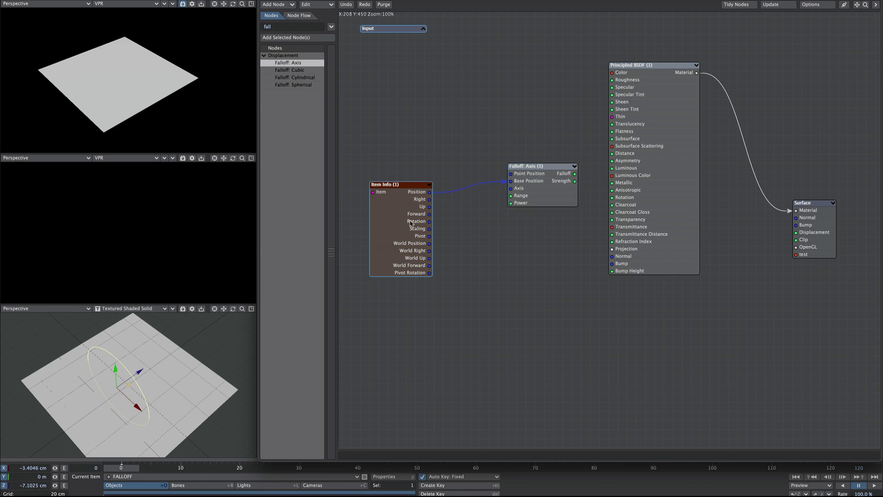
{"action": "double_click", "coordinate": [526, 195]}
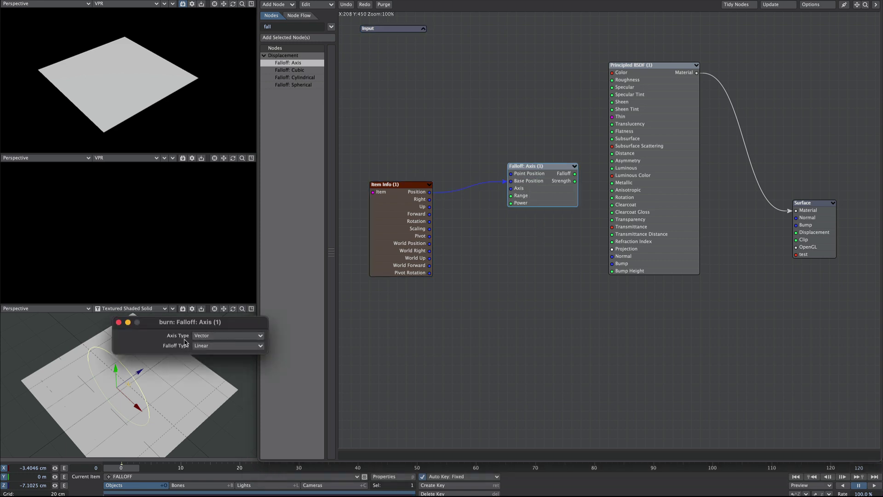
{"action": "left_click", "coordinate": [119, 322]}
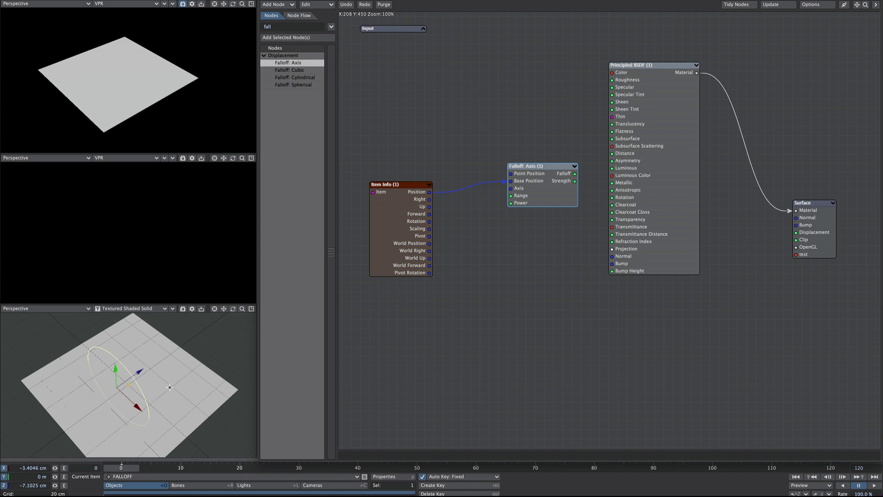
Step: Undo a trial rotation of the FALLOFF null and restrict its rotation to heading by disabling pitch and bank
{"action": "key", "text": "y"}
{"action": "left_click_drag", "start_coordinate": [168, 394], "coordinate": [155, 374]}
{"action": "key", "text": "ctrl+z"}
{"action": "left_click", "coordinate": [4, 476]}
{"action": "key", "text": "Tab"}
{"action": "left_click", "coordinate": [5, 486]}
Step: Connect Item Info's Forward output to the falloff's Axis input, and the Falloff output to the Surface's test input
{"action": "left_click_drag", "start_coordinate": [178, 368], "coordinate": [511, 188]}
{"action": "left_click_drag", "start_coordinate": [575, 174], "coordinate": [797, 255]}
Step: Rotate the FALLOFF null to a heading of about -43° and move it to about X 1.5 cm, Z -12.86 cm
{"action": "left_click_drag", "start_coordinate": [152, 372], "coordinate": [193, 315]}
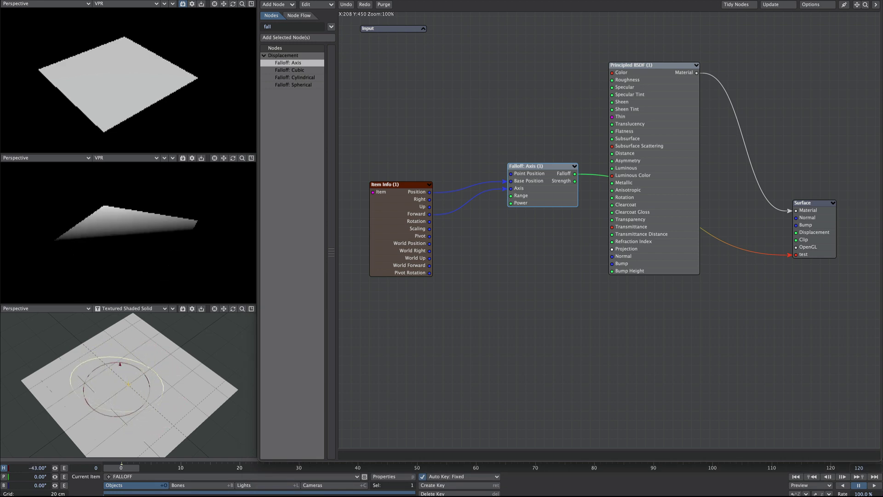
{"action": "key", "text": "t"}
{"action": "left_click_drag", "start_coordinate": [133, 373], "coordinate": [176, 371]}
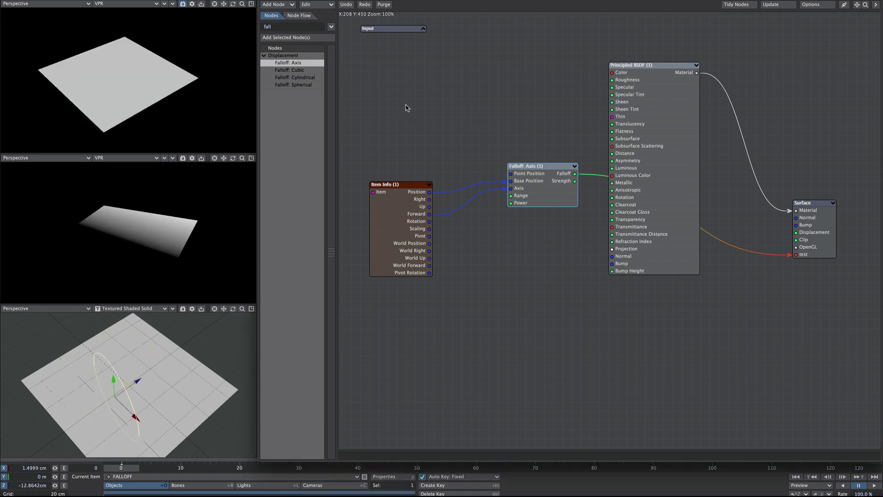
Step: Add a constant Scalar node below Item Info and connect it to the Falloff: Axis Range input
{"action": "right_click", "coordinate": [369, 119]}
{"action": "mouse_move", "coordinate": [363, 133]}
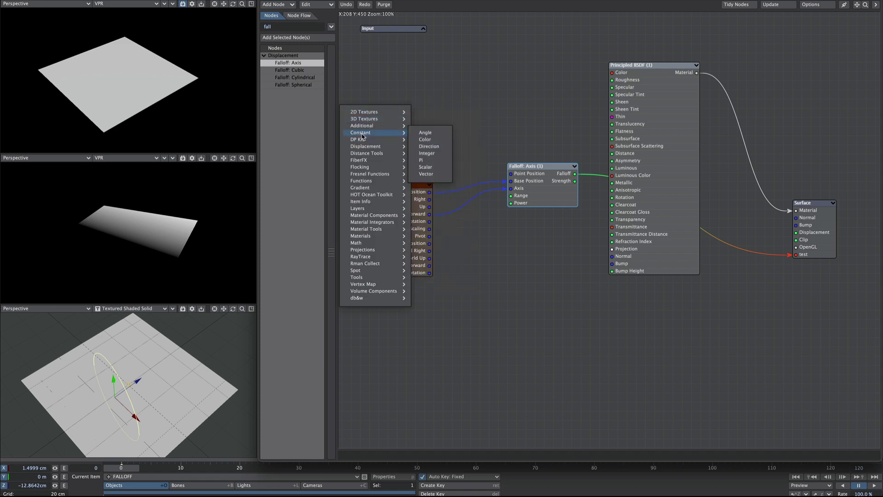
{"action": "left_click", "coordinate": [431, 169]}
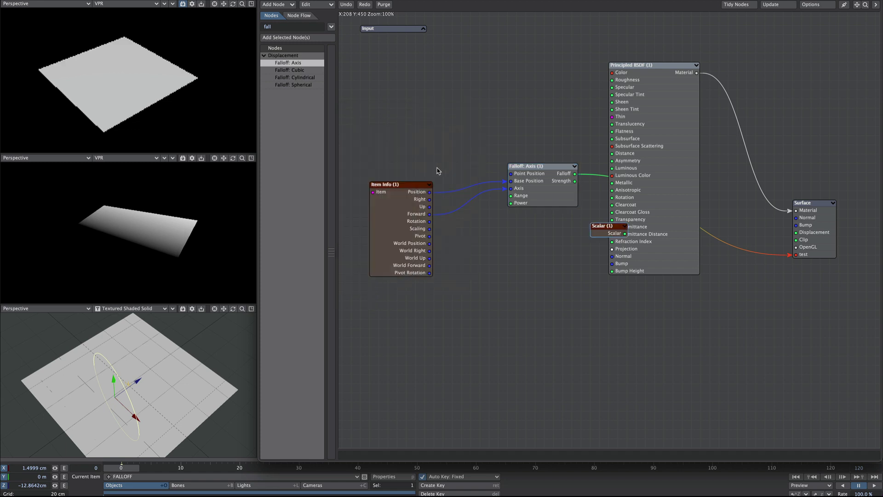
{"action": "left_click_drag", "start_coordinate": [606, 226], "coordinate": [413, 313]}
{"action": "left_click_drag", "start_coordinate": [431, 320], "coordinate": [520, 196]}
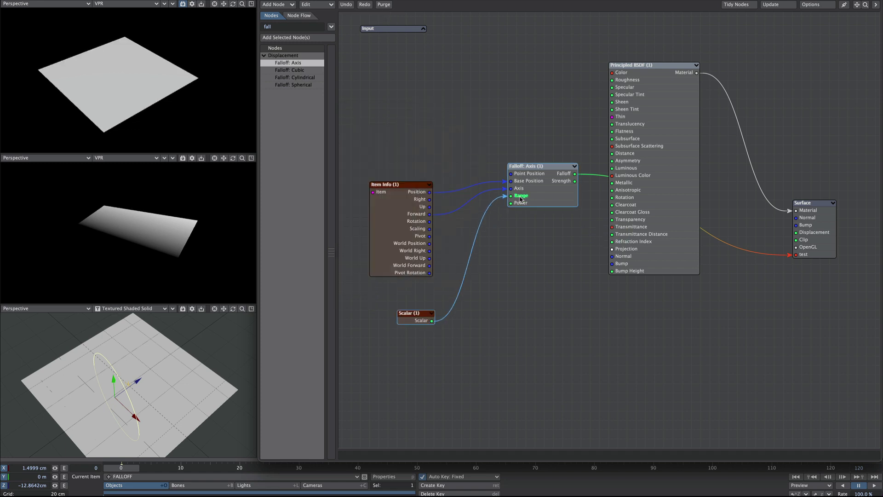
Step: Try a value of 0.5 on the Scalar node and settle on 0.3
{"action": "double_click", "coordinate": [417, 321]}
{"action": "type", "text": "0.5"}
{"action": "key", "text": "Return"}
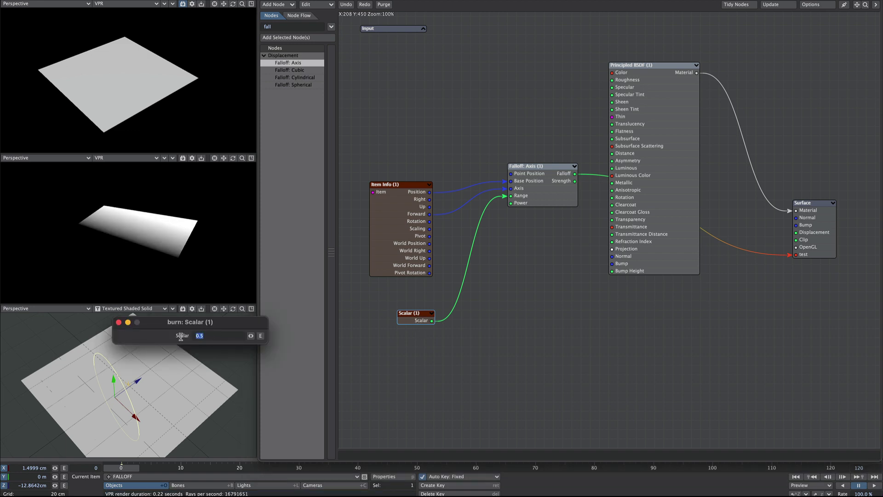
{"action": "type", "text": "0.3"}
{"action": "key", "text": "Return"}
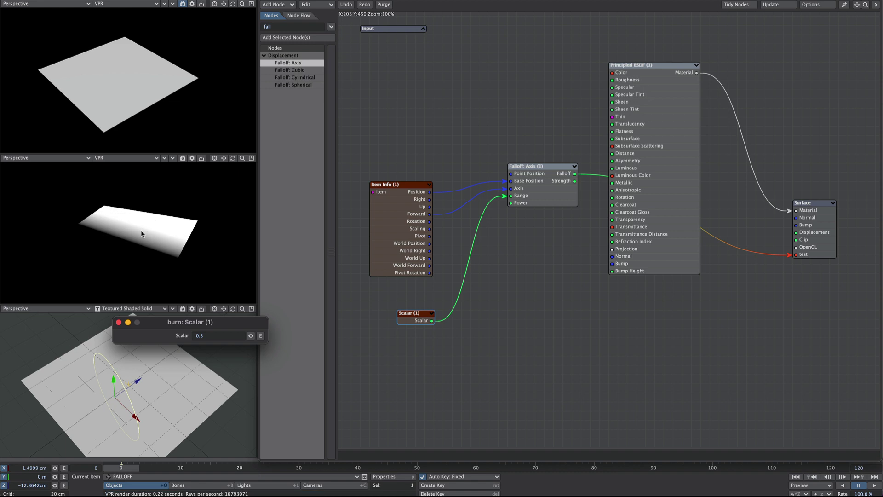
{"action": "left_click", "coordinate": [119, 322]}
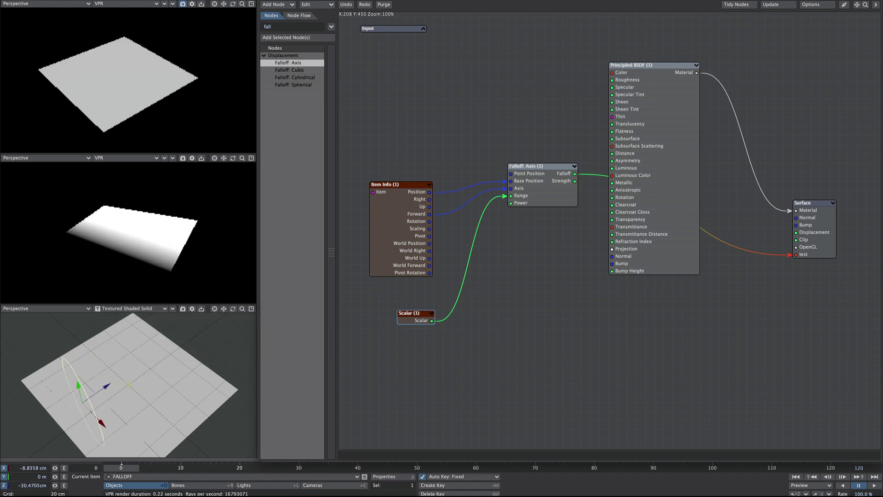
Step: Move the FALLOFF null across the ground plane and rotate it to a heading of about 40.1°
{"action": "left_click_drag", "start_coordinate": [123, 389], "coordinate": [105, 400]}
{"action": "key", "text": "y"}
{"action": "left_click_drag", "start_coordinate": [147, 382], "coordinate": [135, 398]}
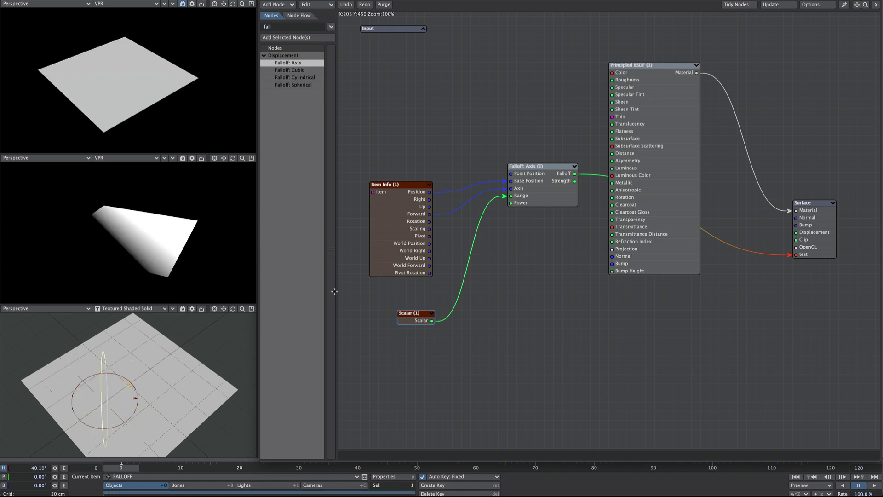
Step: Connect the Input node's Object Position to the falloff's Point Position, and place the collapsed Input node above Item Info
{"action": "left_click", "coordinate": [424, 30]}
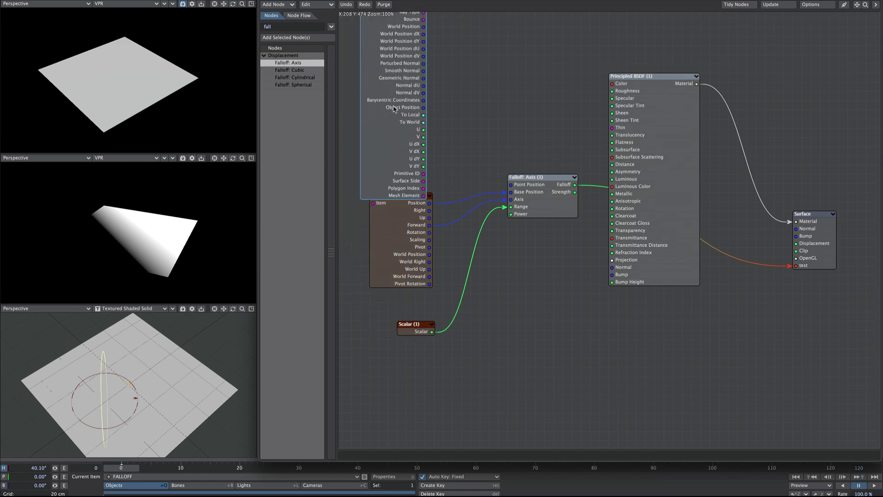
{"action": "left_click_drag", "start_coordinate": [424, 107], "coordinate": [532, 188]}
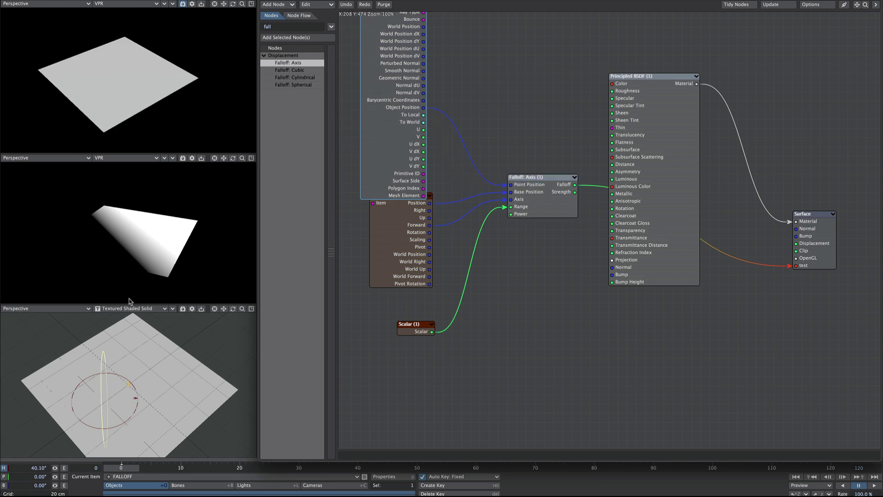
{"action": "left_click_drag", "start_coordinate": [400, 69], "coordinate": [390, 195]}
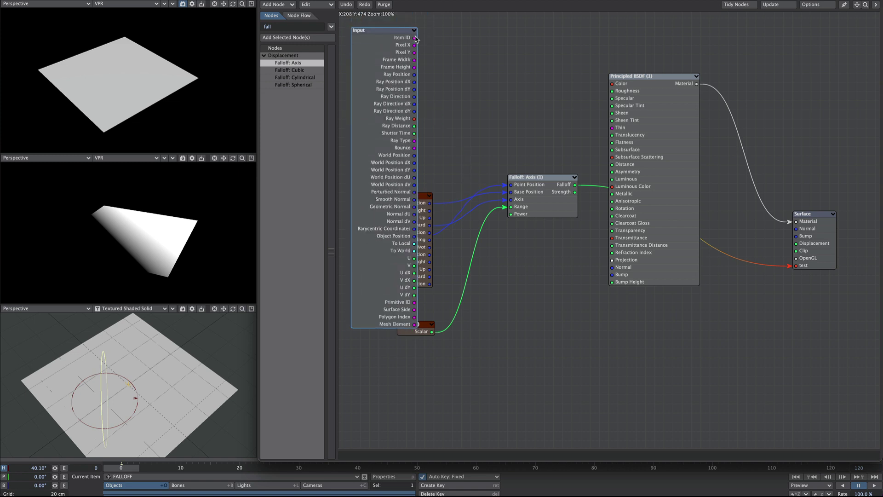
{"action": "left_click", "coordinate": [414, 30]}
{"action": "left_click_drag", "start_coordinate": [397, 29], "coordinate": [407, 113]}
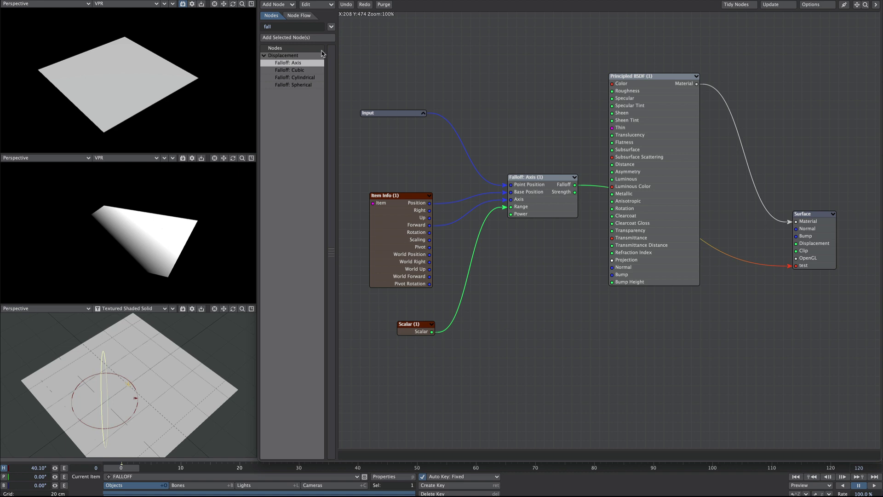
Step: Add a Gradient node between the falloff and the Surface, driven by Falloff and feeding its Color into test
{"action": "double_click", "coordinate": [277, 27]}
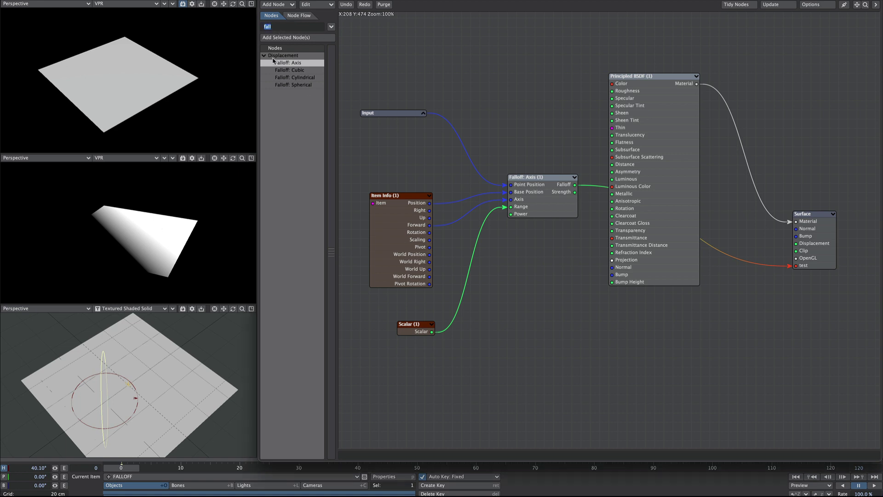
{"action": "type", "text": "grad"}
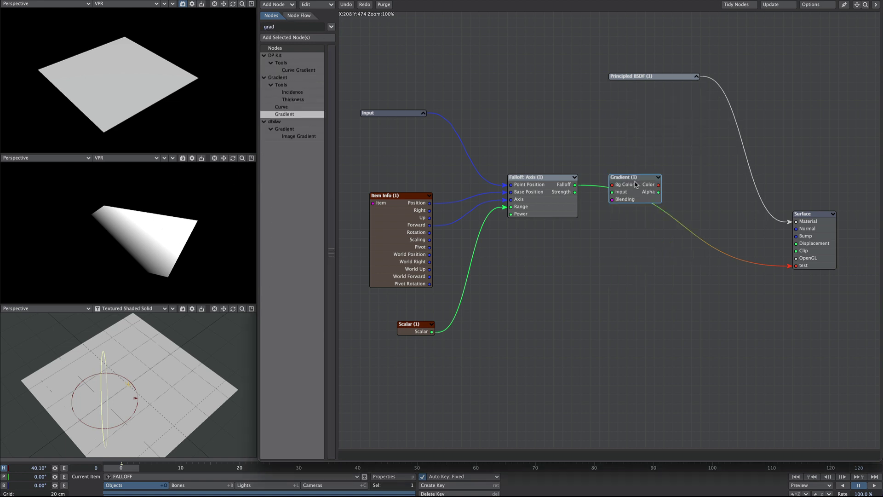
{"action": "mouse_move", "coordinate": [613, 186]}
{"action": "left_mouse_down"}
{"action": "mouse_move", "coordinate": [623, 177]}
{"action": "mouse_move", "coordinate": [609, 177]}
{"action": "left_mouse_up"}
{"action": "left_click_drag", "start_coordinate": [668, 175], "coordinate": [798, 266]}
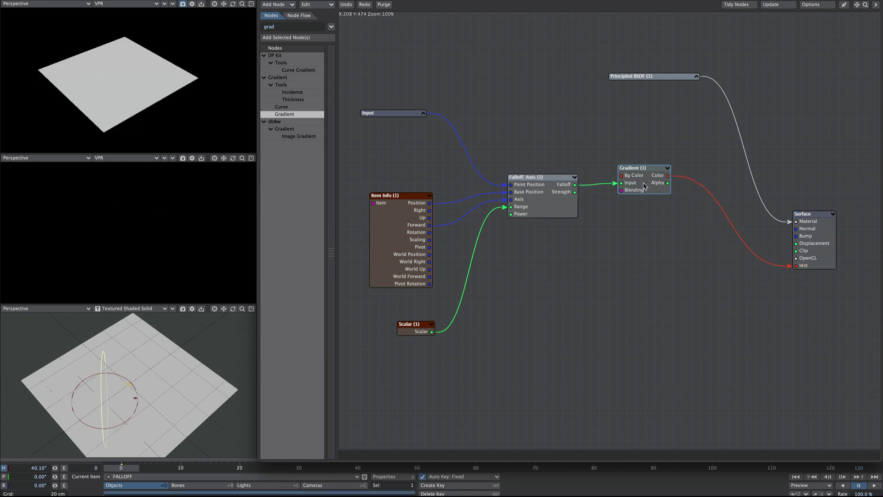
Step: Open the Gradient node's settings and add a second key at position 1.0
{"action": "double_click", "coordinate": [644, 184]}
{"action": "left_click_drag", "start_coordinate": [515, 368], "coordinate": [517, 405]}
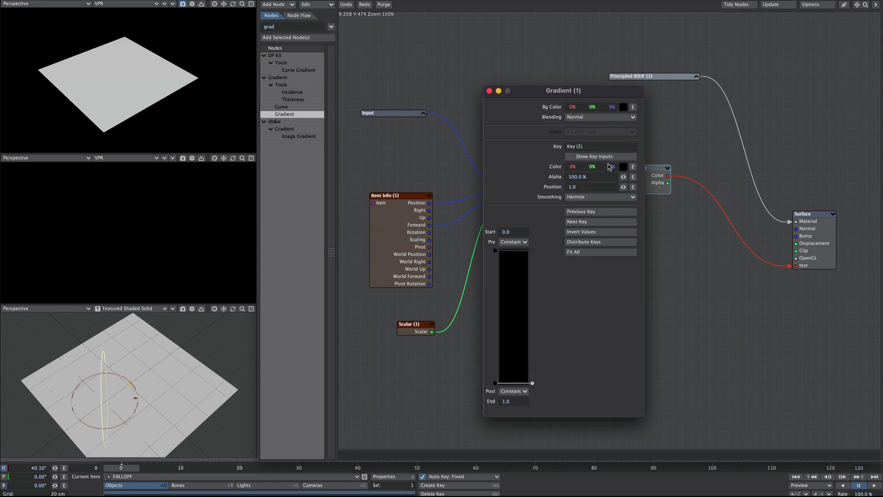
Step: Set the gradient's second key color to white and expose the key inputs of both keys on the Gradient node
{"action": "left_click_drag", "start_coordinate": [612, 167], "coordinate": [845, 222]}
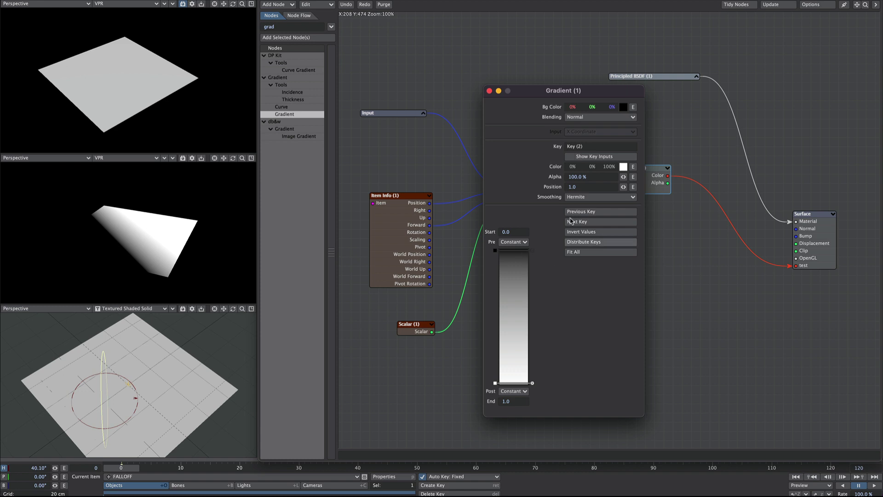
{"action": "left_click_drag", "start_coordinate": [565, 91], "coordinate": [504, 99]}
{"action": "left_click_drag", "start_coordinate": [556, 65], "coordinate": [606, 30]}
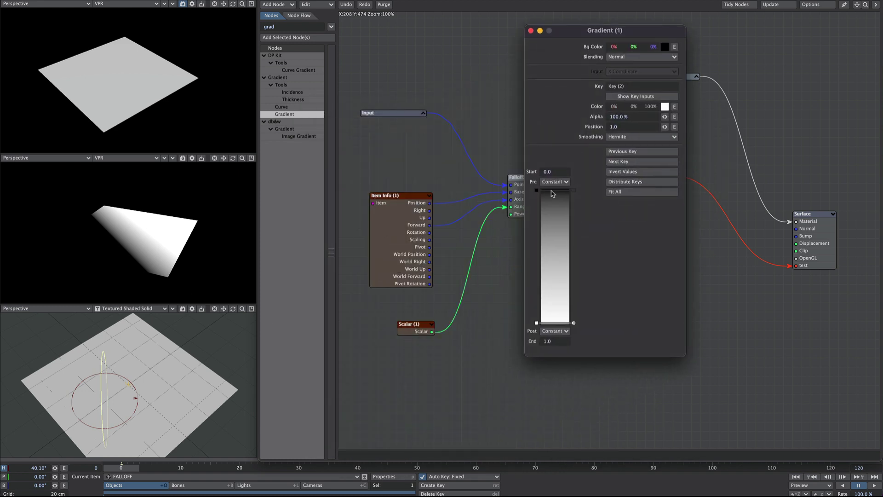
{"action": "left_click", "coordinate": [537, 190]}
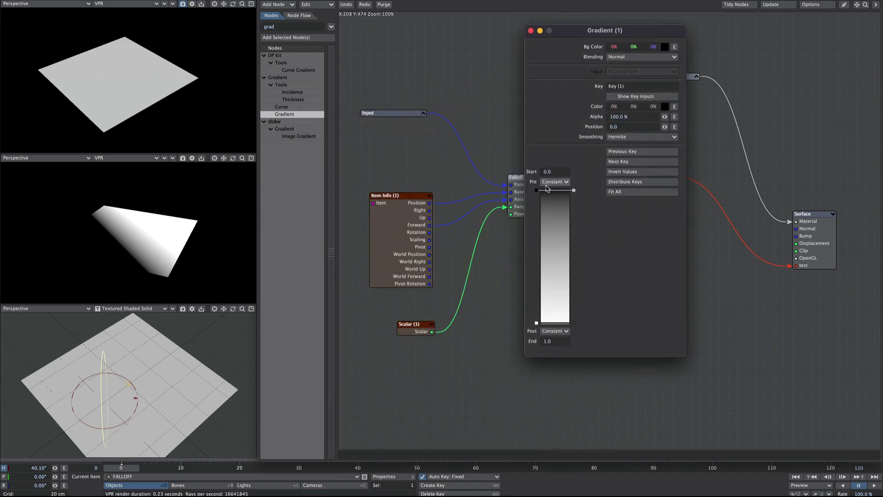
{"action": "left_click", "coordinate": [631, 98]}
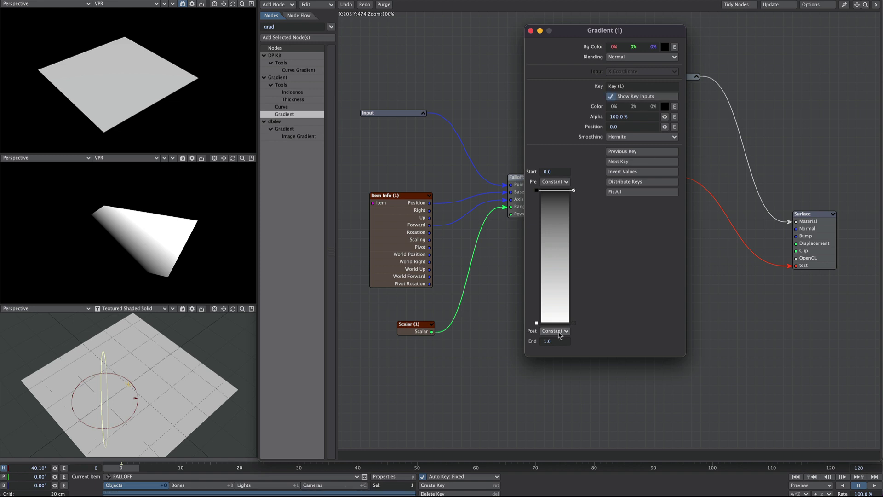
{"action": "left_click", "coordinate": [551, 324]}
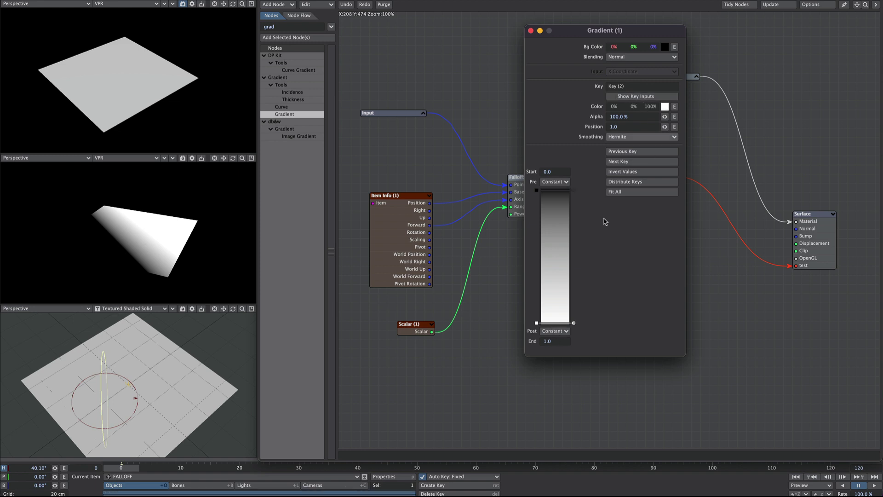
{"action": "left_click", "coordinate": [630, 98]}
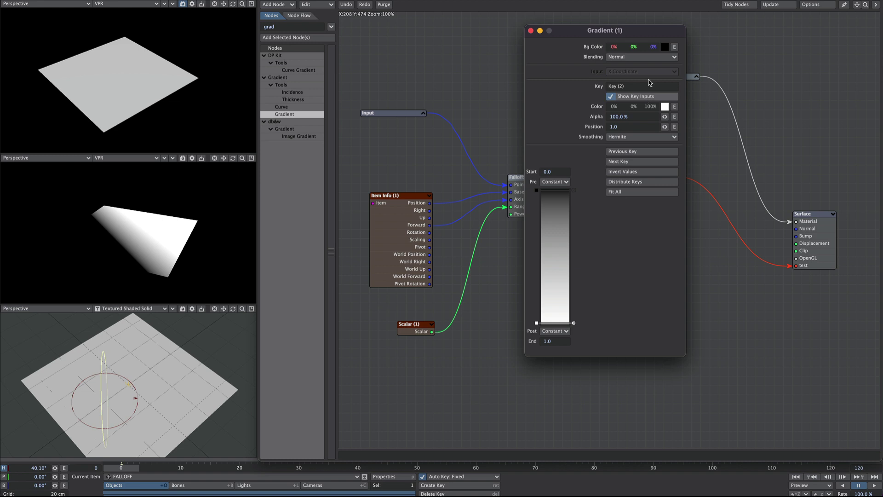
{"action": "left_click", "coordinate": [530, 31]}
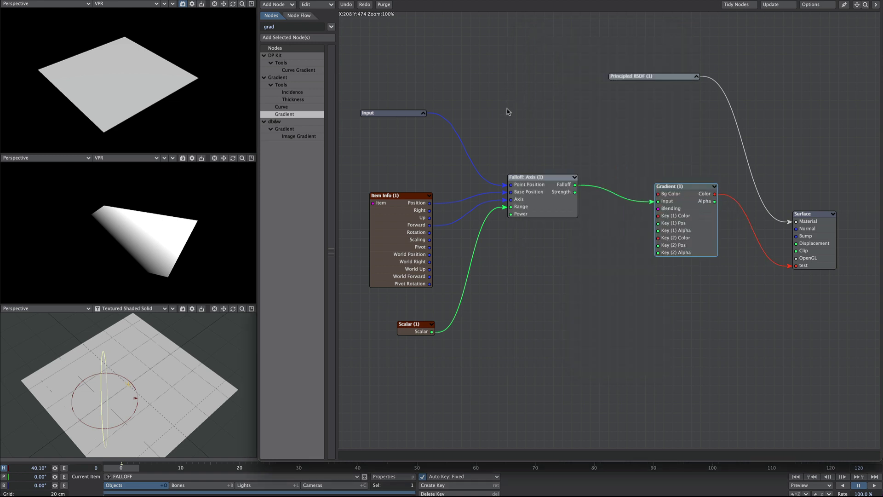
Step: Add a Procedural node feeding its Value into the gradient's Key (1) Pos, using Multi-fractal with a 20 cm scale on all axes
{"action": "right_click", "coordinate": [477, 86]}
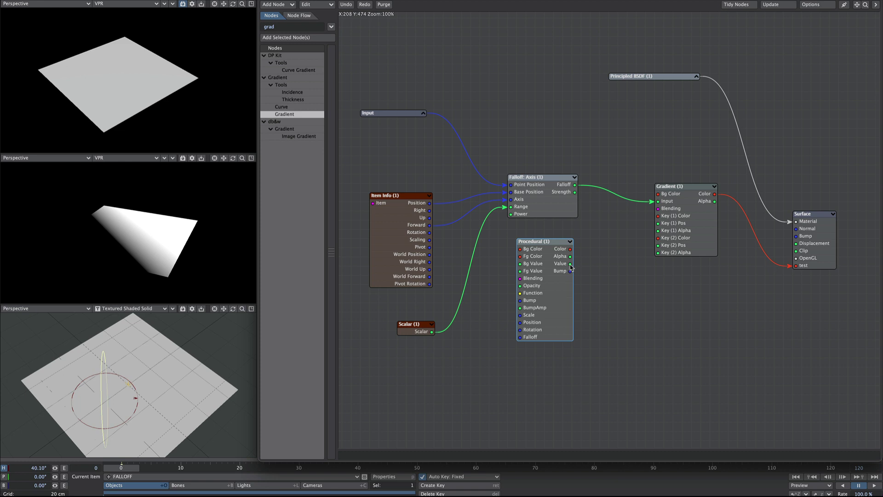
{"action": "left_click_drag", "start_coordinate": [569, 264], "coordinate": [659, 223]}
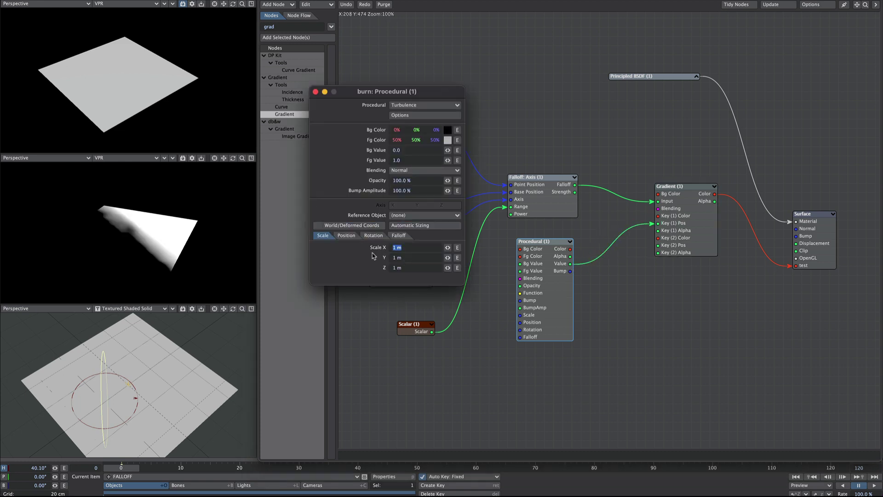
{"action": "left_click", "coordinate": [425, 105]}
{"action": "left_click", "coordinate": [390, 220]}
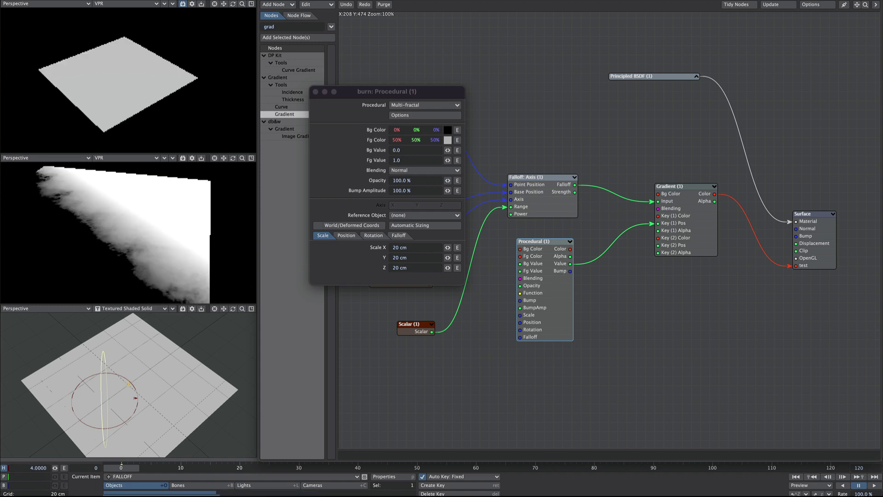
{"action": "left_click", "coordinate": [315, 92]}
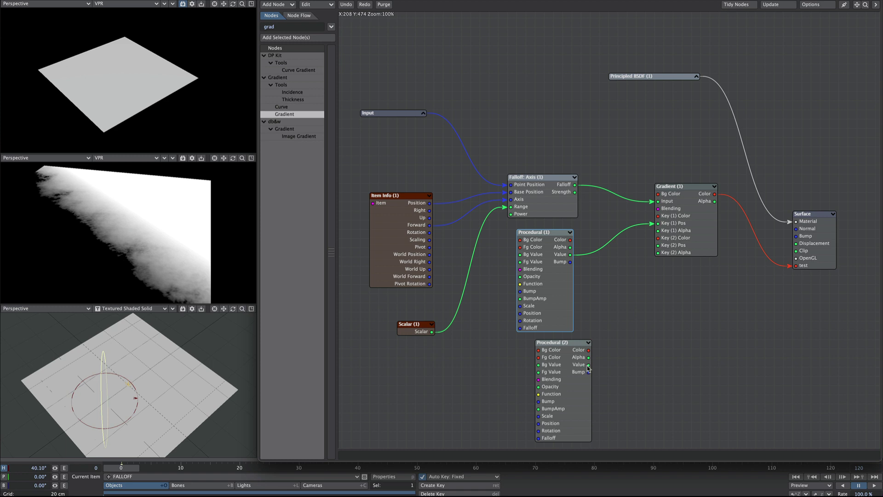
Step: Connect the duplicated Procedural node's Value to the gradient's Key (2) Pos and change its procedural type to Coriolis
{"action": "left_click_drag", "start_coordinate": [588, 366], "coordinate": [672, 249]}
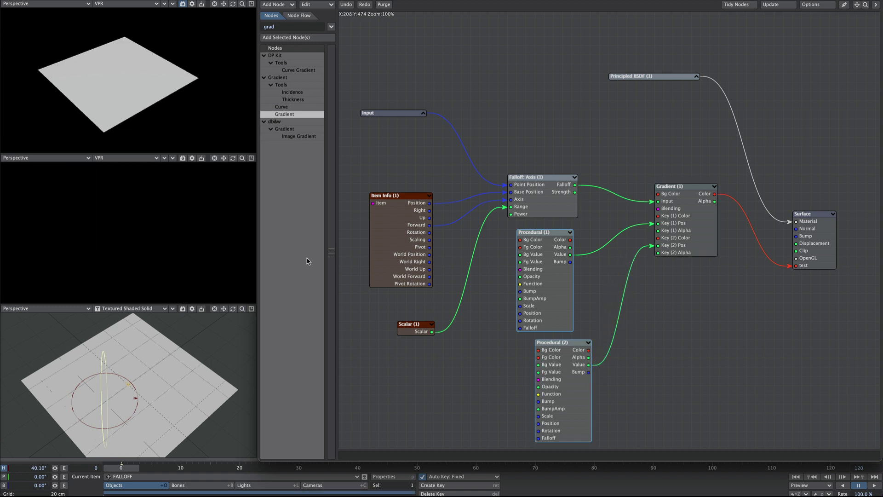
{"action": "double_click", "coordinate": [565, 389]}
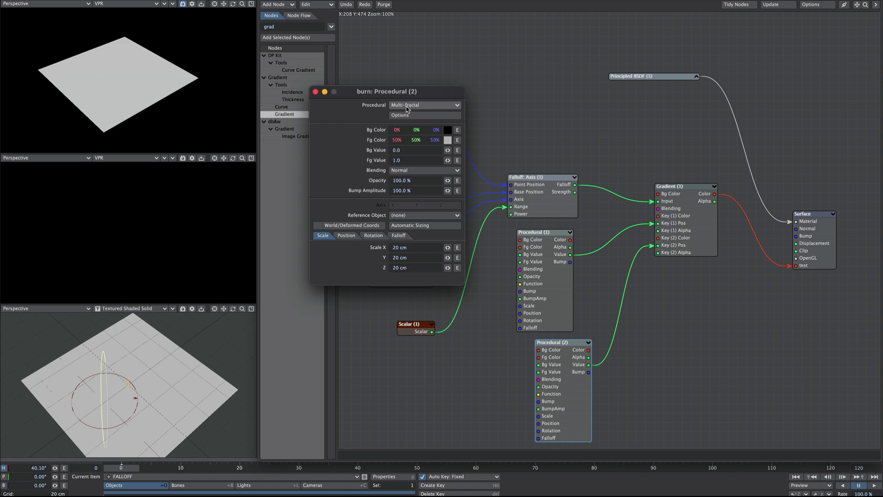
{"action": "left_click", "coordinate": [444, 105]}
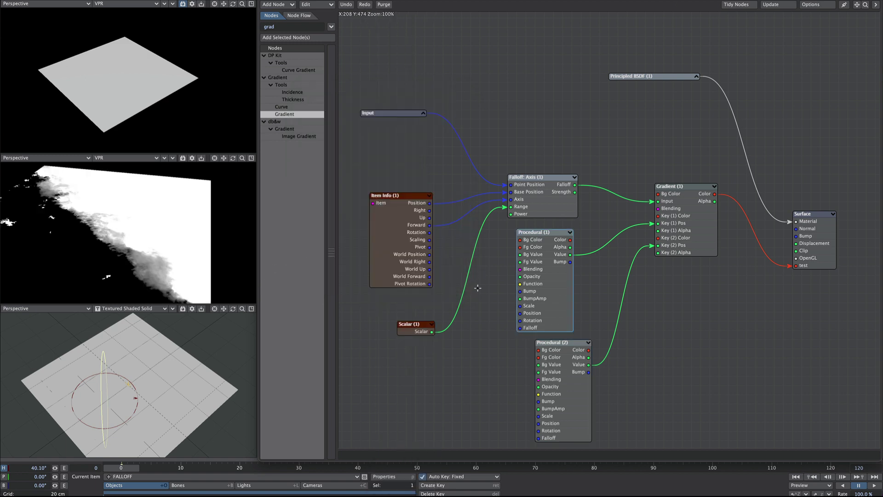
Step: Set the Bg Value of the Procedural (2) node to 0.5
{"action": "double_click", "coordinate": [541, 270]}
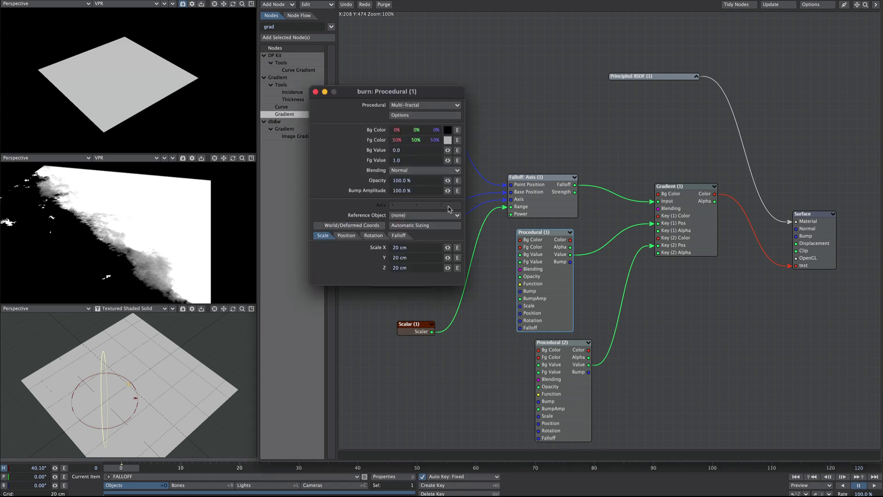
{"action": "double_click", "coordinate": [557, 364]}
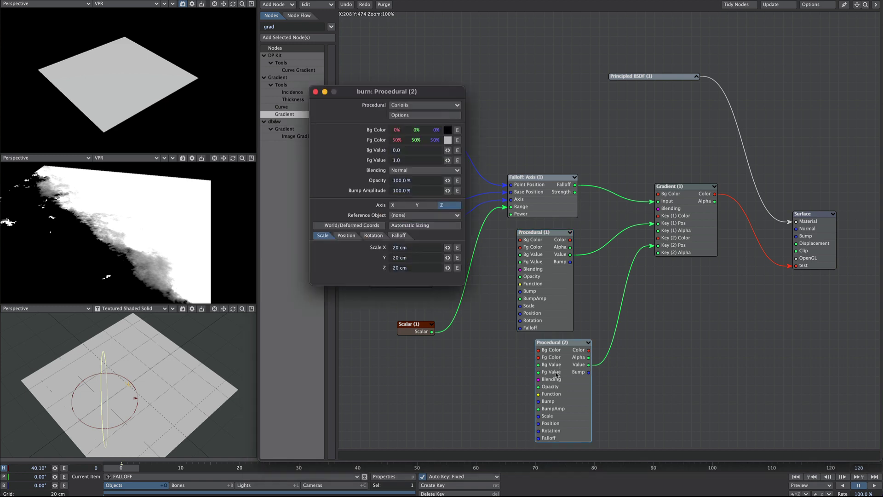
{"action": "left_click", "coordinate": [405, 150]}
{"action": "type", "text": "0.5"}
{"action": "key", "text": "Tab"}
Step: Set the Fg Value of the Procedural (1) node to 0.4
{"action": "double_click", "coordinate": [544, 324]}
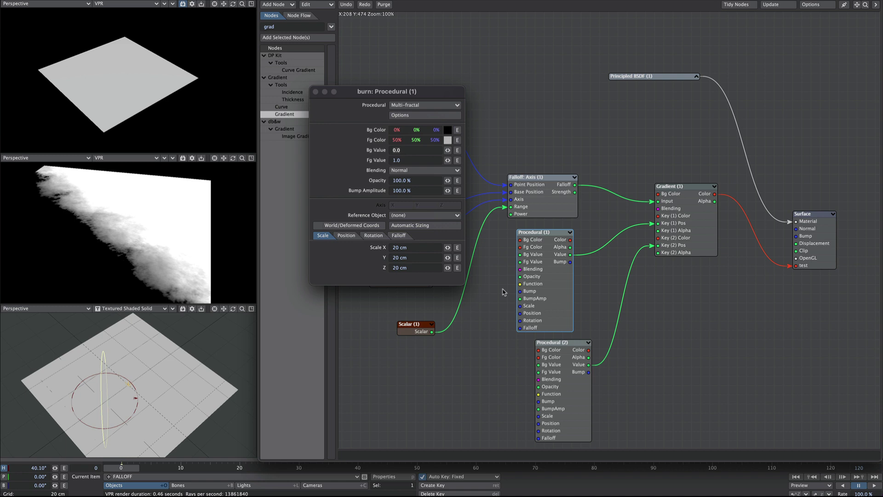
{"action": "left_click", "coordinate": [407, 159]}
{"action": "type", "text": ".4"}
{"action": "key", "text": "Tab"}
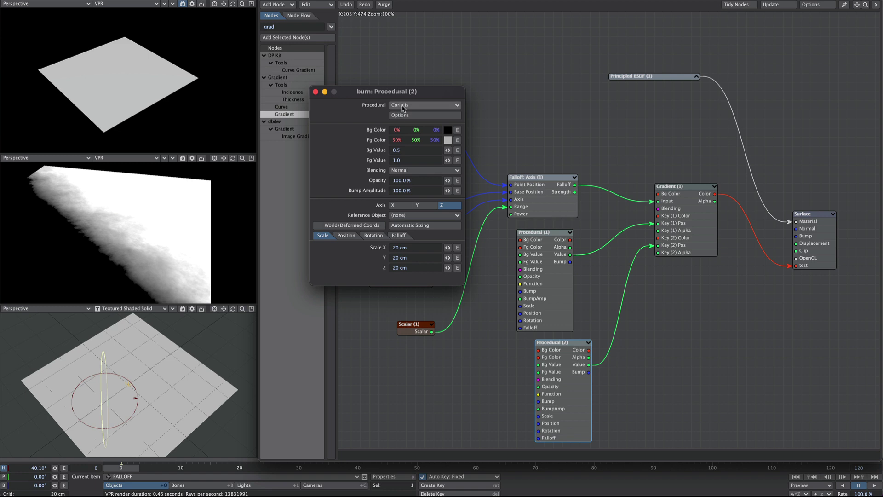
Step: Switch Procedural (1) to Hetero Terrain and Procedural (2) to Turbulence, keeping 0.5 as the latter's Bg Value
{"action": "left_click", "coordinate": [400, 105]}
{"action": "left_click", "coordinate": [404, 107]}
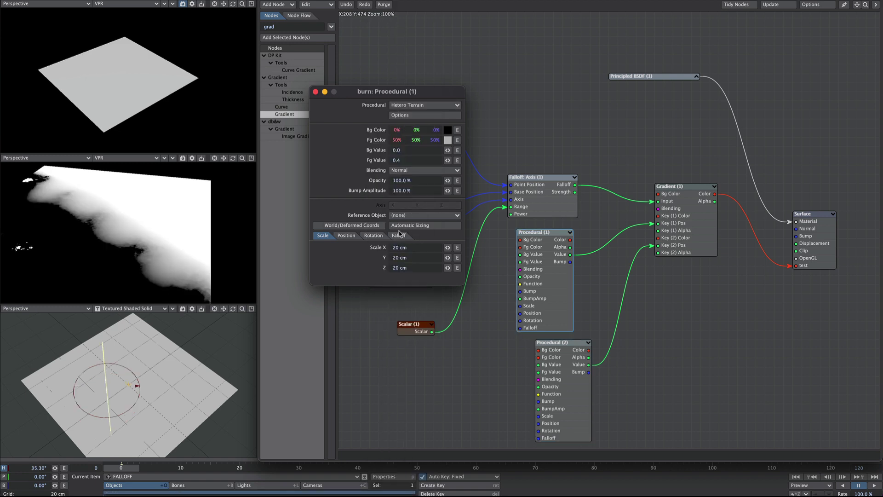
{"action": "double_click", "coordinate": [544, 343]}
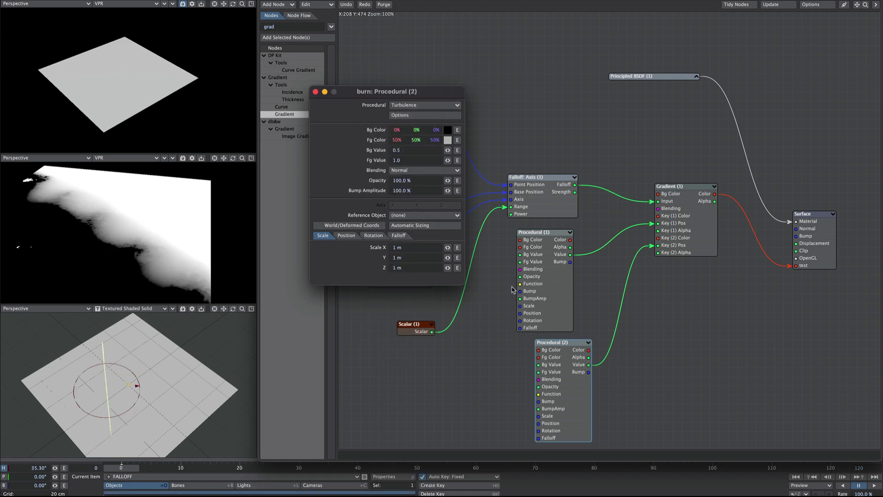
{"action": "left_click", "coordinate": [419, 149]}
{"action": "type", "text": "0.5"}
{"action": "key", "text": "Tab"}
Step: Set Procedural (1)'s scale to 1 m on all axes and fine-tune its Fg Value around 0.627
{"action": "double_click", "coordinate": [543, 232]}
{"action": "left_click", "coordinate": [409, 248]}
{"action": "type", "text": "1 m"}
{"action": "key", "text": "Tab"}
{"action": "type", "text": "1 m"}
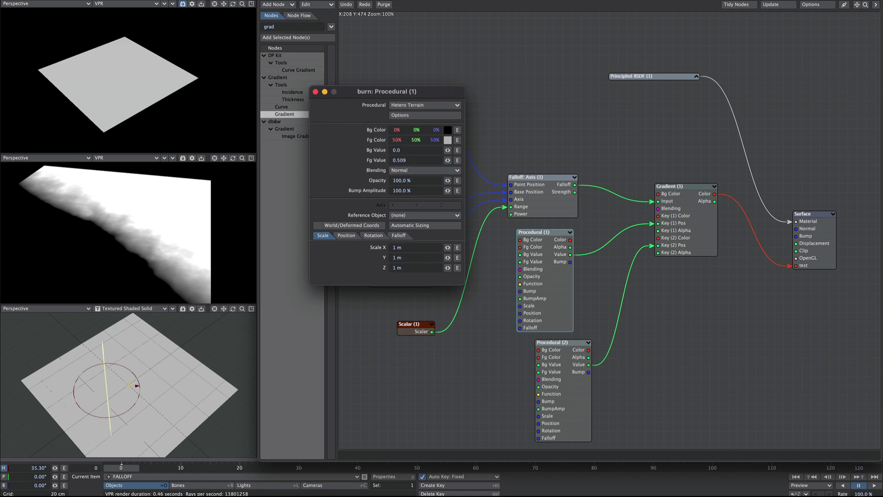
{"action": "left_click_drag", "start_coordinate": [448, 160], "coordinate": [644, 128]}
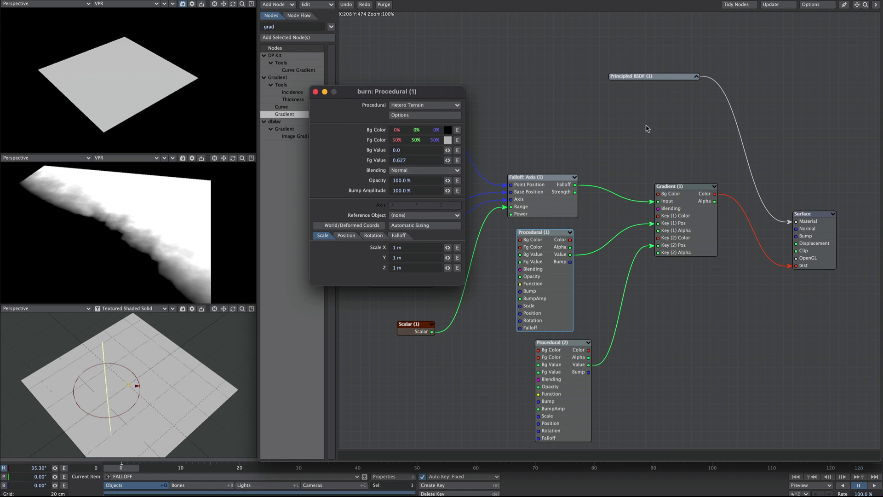
{"action": "left_click_drag", "start_coordinate": [447, 160], "coordinate": [499, 166]}
Step: Move the FALLOFF null across the ground plane and rotate it to a heading of about 58.9°
{"action": "key", "text": "t"}
{"action": "left_click_drag", "start_coordinate": [146, 372], "coordinate": [98, 399]}
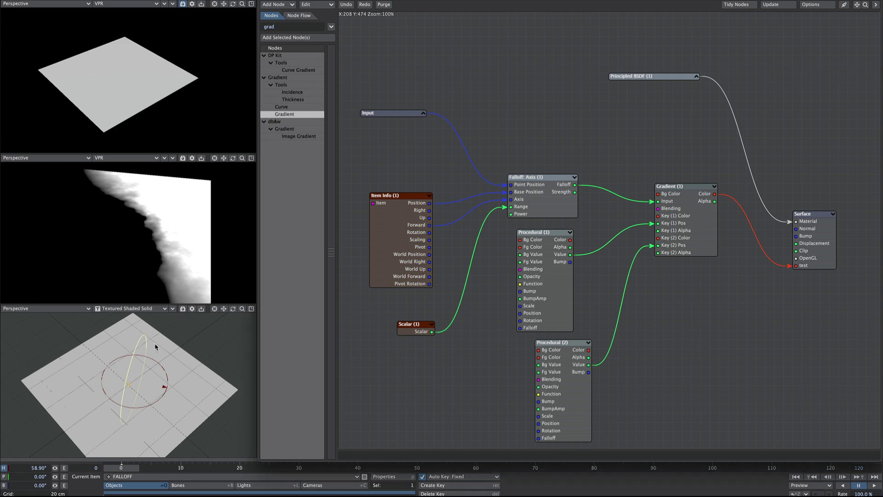
Step: Feed the Gradient's Color into the surface's Displacement and set the ground plane object's Surface Displacement distance to .1
{"action": "left_click_drag", "start_coordinate": [719, 195], "coordinate": [809, 251]}
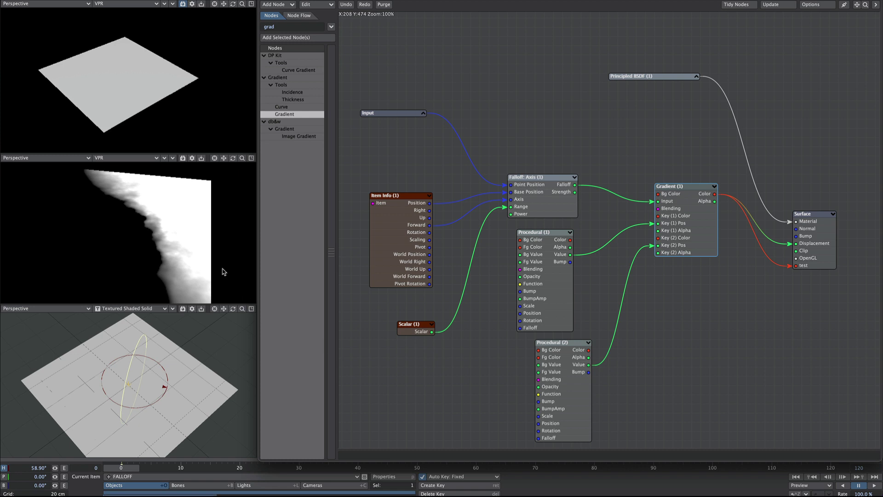
{"action": "left_click", "coordinate": [125, 476]}
{"action": "left_click", "coordinate": [127, 473]}
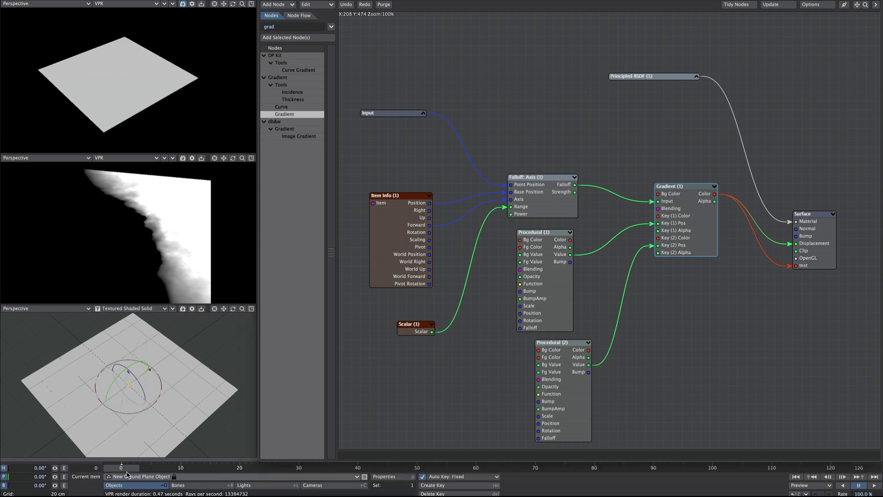
{"action": "key", "text": "p"}
{"action": "left_click", "coordinate": [493, 285]}
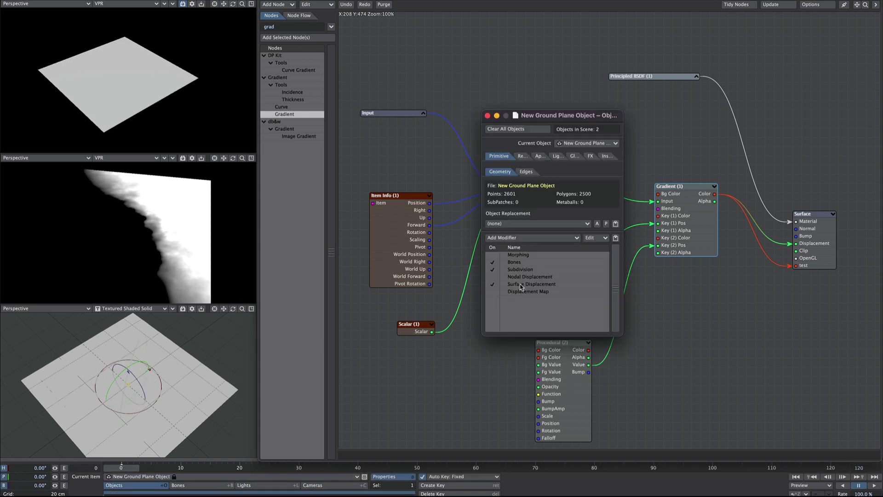
{"action": "left_click", "coordinate": [522, 284]}
{"action": "type", "text": "50 cm"}
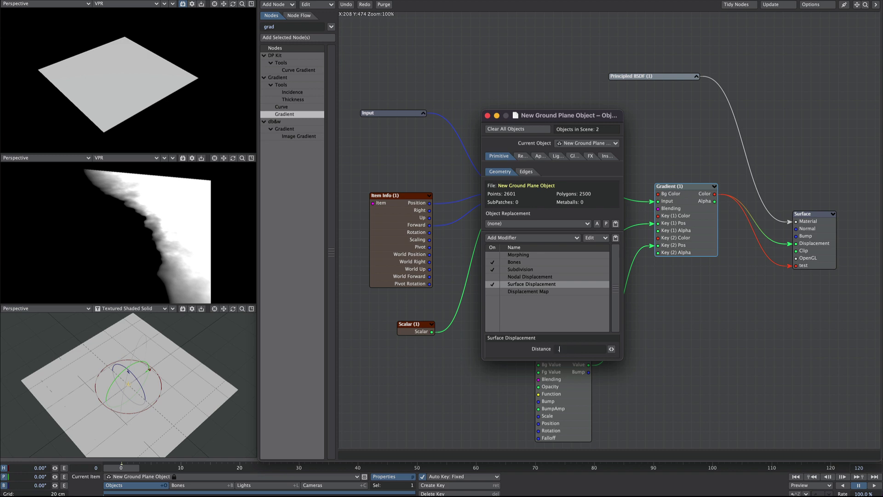
{"action": "key", "text": "Return"}
{"action": "left_click", "coordinate": [575, 349]}
{"action": "type", "text": ".1"}
{"action": "key", "text": "Return"}
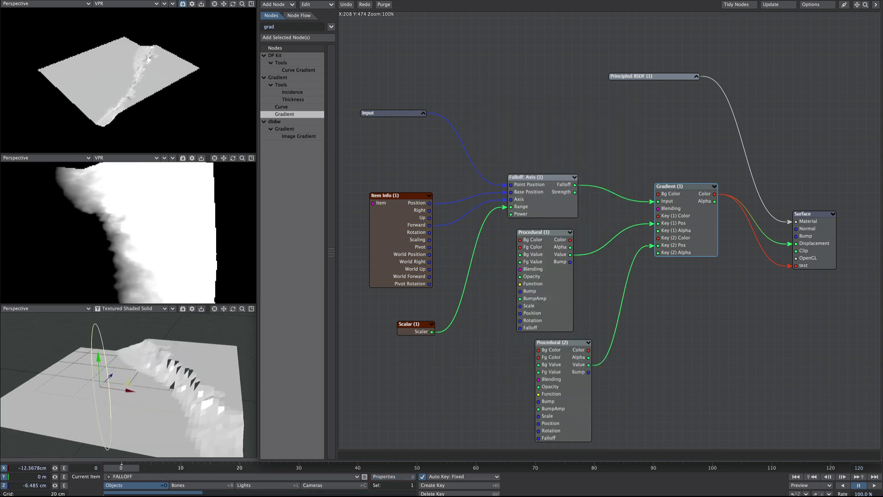
Step: Move the FALLOFF null over the displaced plane to about X -8.7 cm, Z -13 cm
{"action": "left_click_drag", "start_coordinate": [119, 344], "coordinate": [150, 382]}
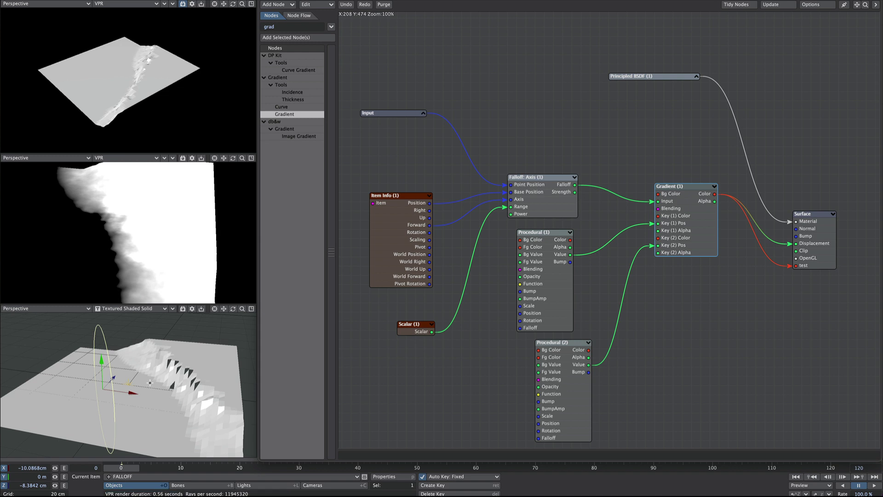
{"action": "key", "text": "alt+F2"}
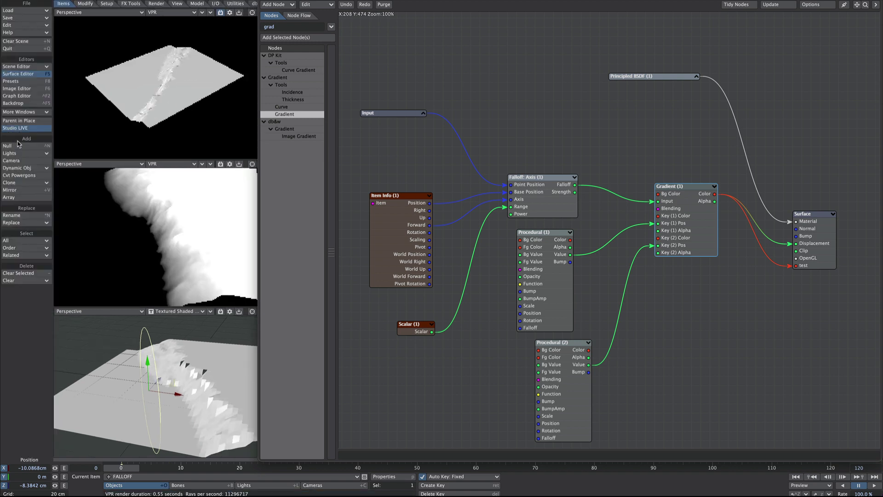
{"action": "key", "text": "alt+F2"}
{"action": "mouse_move", "coordinate": [181, 334]}
{"action": "left_mouse_down"}
{"action": "mouse_move", "coordinate": [139, 337]}
{"action": "mouse_move", "coordinate": [182, 336]}
{"action": "left_mouse_up"}
{"action": "left_click_drag", "start_coordinate": [103, 368], "coordinate": [102, 368]}
Step: Set the Scalar node driving the falloff's Range to 1
{"action": "double_click", "coordinate": [409, 328]}
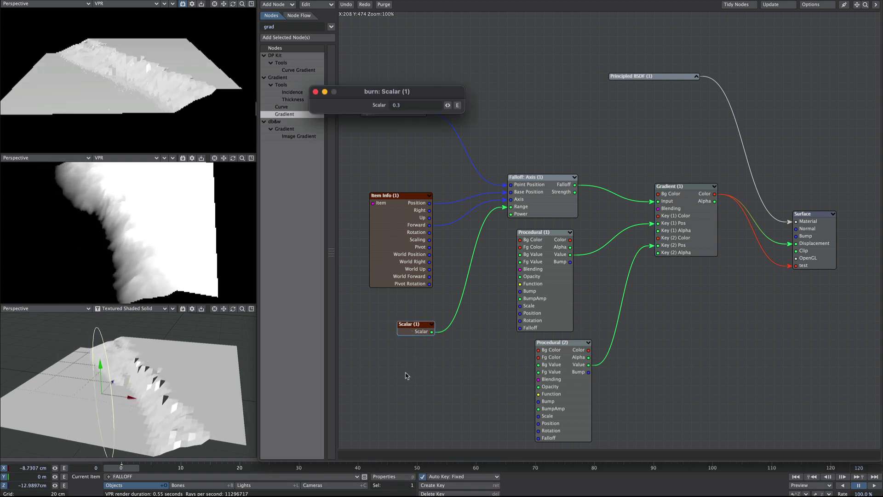
{"action": "left_click", "coordinate": [403, 105]}
{"action": "type", "text": "1"}
{"action": "key", "text": "Return"}
Step: Move the FALLOFF null toward the plane's edge, to about X -35.9 cm, Z -17.1 cm
{"action": "left_click_drag", "start_coordinate": [143, 359], "coordinate": [104, 392]}
{"action": "scroll", "coordinate": [92, 363], "scroll_direction": "down", "scroll_amount": 1}
{"action": "left_click_drag", "start_coordinate": [50, 440], "coordinate": [78, 430]}
{"action": "scroll", "coordinate": [134, 407], "scroll_direction": "down", "scroll_amount": 1}
{"action": "left_click_drag", "start_coordinate": [134, 407], "coordinate": [135, 399], "text": "alt"}
{"action": "mouse_move", "coordinate": [86, 422]}
{"action": "left_mouse_down"}
{"action": "mouse_move", "coordinate": [62, 416]}
{"action": "mouse_move", "coordinate": [58, 426]}
{"action": "mouse_move", "coordinate": [90, 423]}
{"action": "left_mouse_up"}
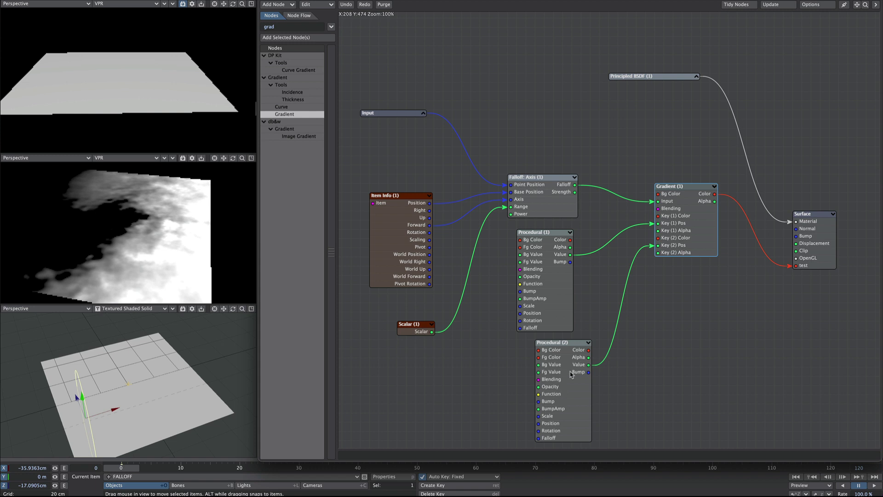
Step: Delete the Gradient and Procedural (2) nodes and connect Falloff directly to the surface's test input
{"action": "key", "text": "Delete"}
{"action": "left_click", "coordinate": [552, 393]}
{"action": "key", "text": "Delete"}
{"action": "left_click_drag", "start_coordinate": [575, 184], "coordinate": [797, 265]}
{"action": "left_click", "coordinate": [409, 328]}
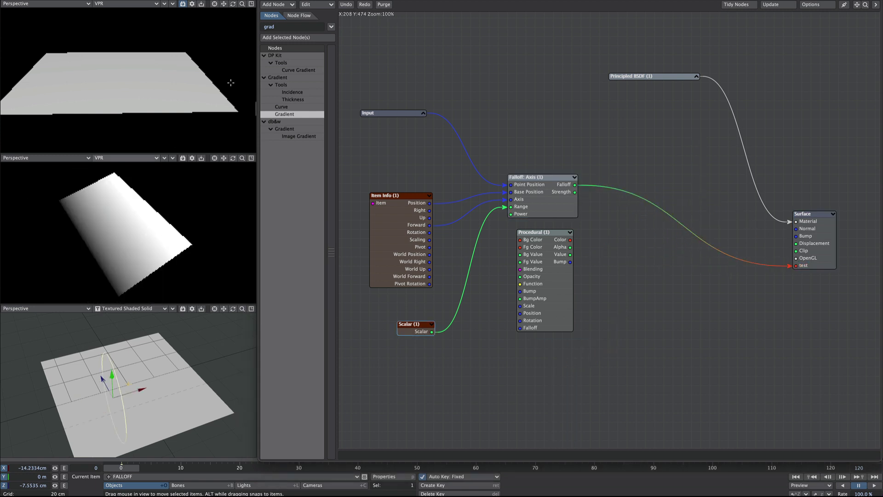
Step: Add a vector Add node between the Input node's Object Position and the falloff's Point Position, using its A input
{"action": "double_click", "coordinate": [279, 26]}
{"action": "type", "text": "add"}
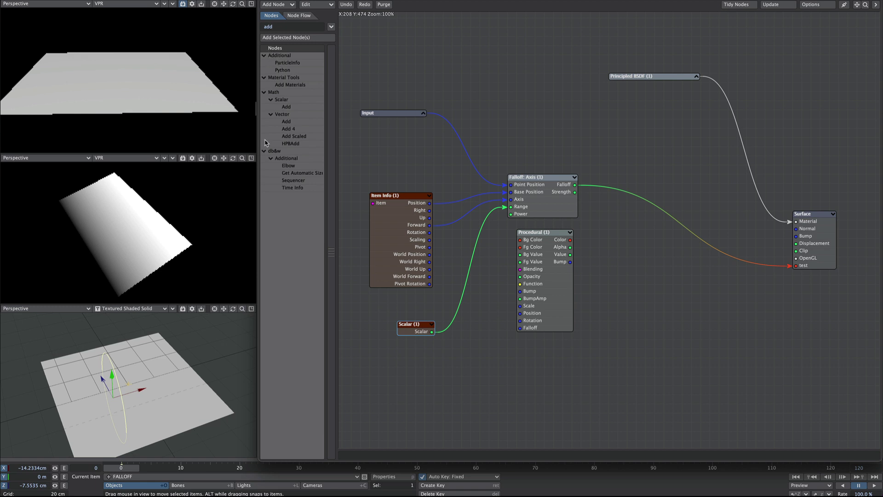
{"action": "double_click", "coordinate": [286, 122]}
{"action": "left_click_drag", "start_coordinate": [594, 232], "coordinate": [531, 170]}
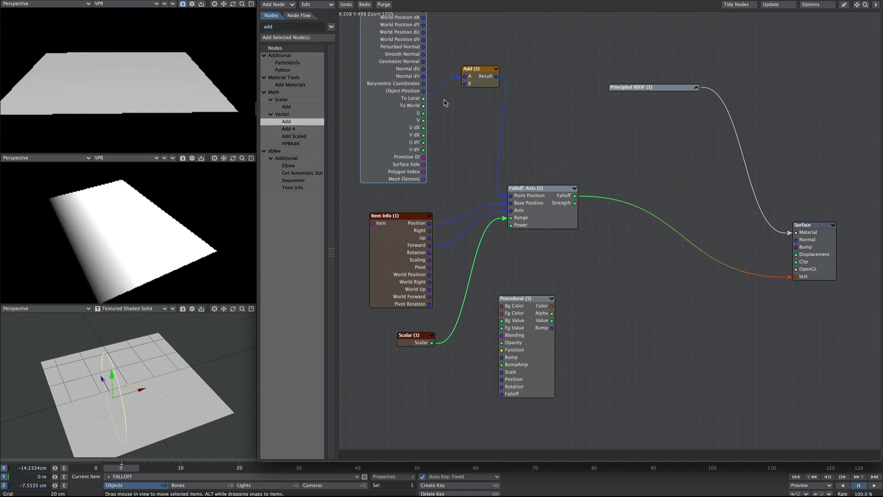
Step: Collapse the Input node, move it and the Procedural node beside the Add node, and connect the Procedural's Color to input B
{"action": "left_click_drag", "start_coordinate": [405, 90], "coordinate": [396, 285]}
{"action": "left_click", "coordinate": [414, 78]}
{"action": "left_click_drag", "start_coordinate": [395, 78], "coordinate": [409, 32]}
{"action": "left_click_drag", "start_coordinate": [551, 322], "coordinate": [466, 84]}
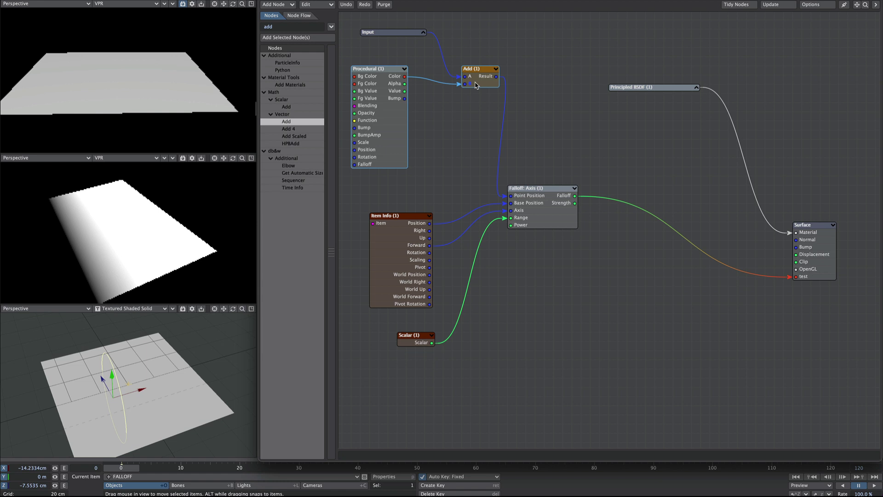
Step: Set the Procedural node's Fg Color brightness to 22%
{"action": "double_click", "coordinate": [378, 68]}
{"action": "left_click_drag", "start_coordinate": [434, 140], "coordinate": [441, 140]}
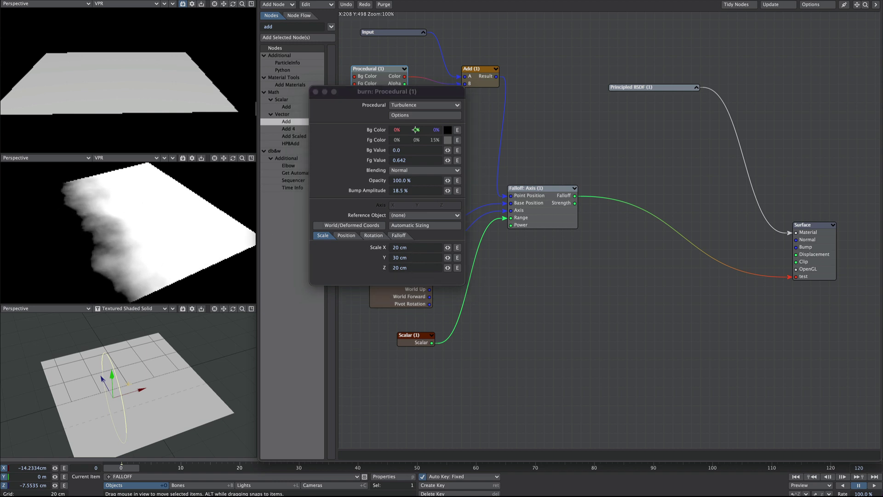
{"action": "mouse_move", "coordinate": [435, 140]}
{"action": "left_mouse_down"}
{"action": "mouse_move", "coordinate": [462, 140]}
{"action": "mouse_move", "coordinate": [427, 139]}
{"action": "mouse_move", "coordinate": [473, 140]}
{"action": "mouse_move", "coordinate": [437, 140]}
{"action": "left_mouse_up"}
Step: Try 80% contrast in the Procedural's Turbulence options, and return Contrast to 0%
{"action": "left_click", "coordinate": [392, 115]}
{"action": "key", "text": "Tab"}
{"action": "type", "text": "80"}
{"action": "key", "text": "Tab"}
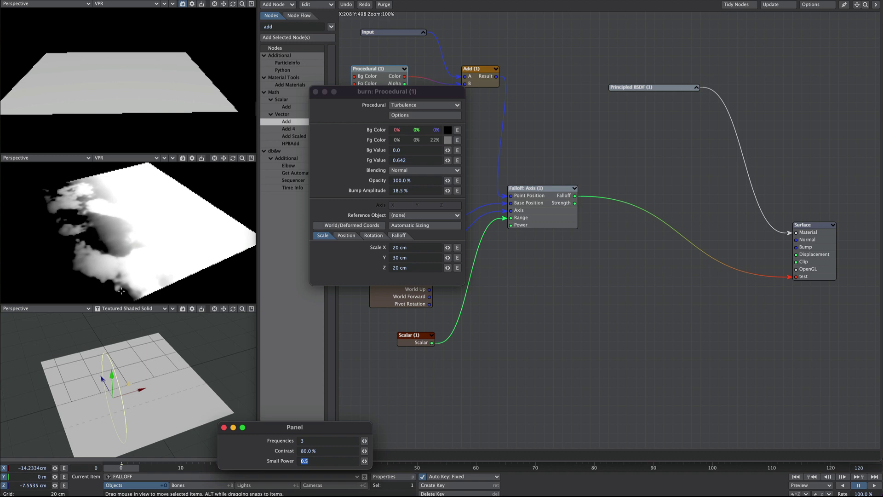
{"action": "key", "text": "shift+Tab"}
{"action": "type", "text": "0"}
{"action": "key", "text": "Tab"}
{"action": "left_click", "coordinate": [224, 428]}
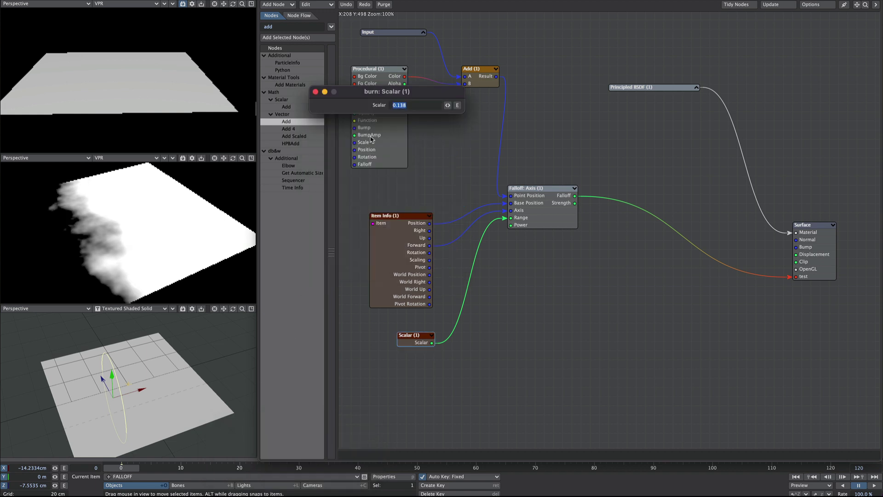
Step: Set the Scalar node driving the falloff's Range to 0.3 and close its settings
{"action": "type", "text": ".3"}
{"action": "key", "text": "Return"}
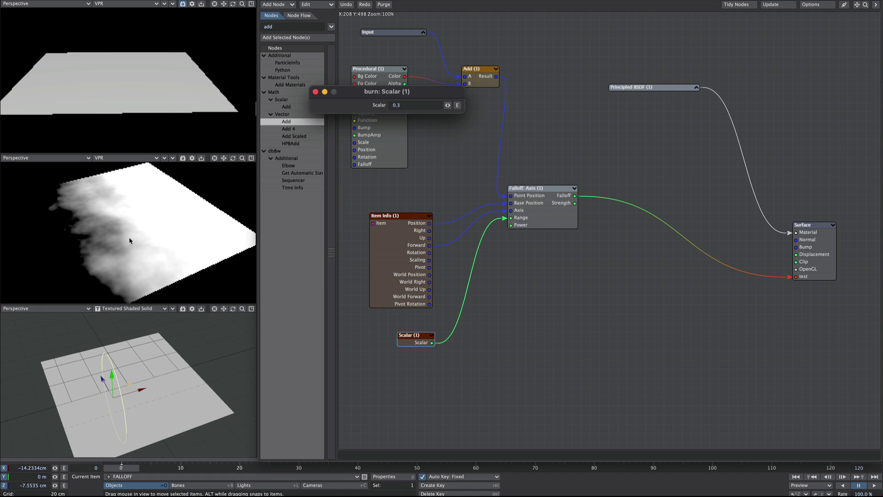
{"action": "left_click", "coordinate": [495, 307]}
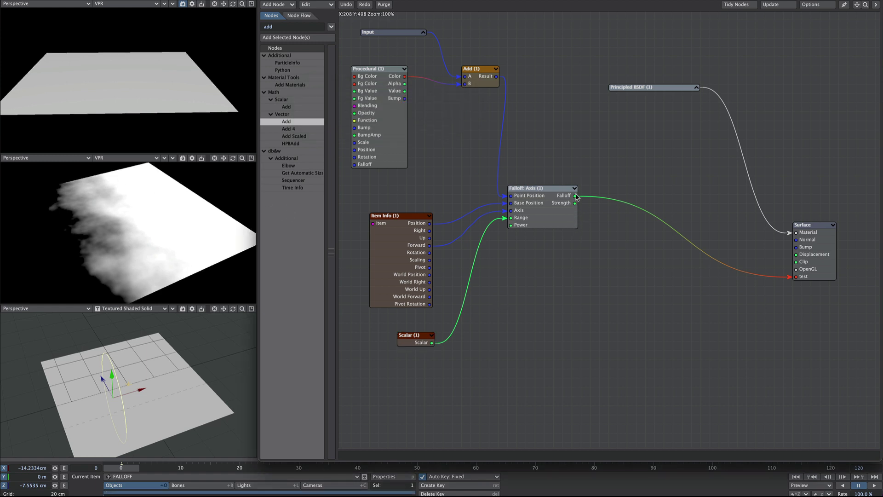
Step: Add a Mixer node and set its Fg Color to blue, RGB 0, 47, 191
{"action": "mouse_move", "coordinate": [575, 196]}
{"action": "left_mouse_down"}
{"action": "mouse_move", "coordinate": [599, 198]}
{"action": "mouse_move", "coordinate": [591, 200]}
{"action": "left_mouse_up"}
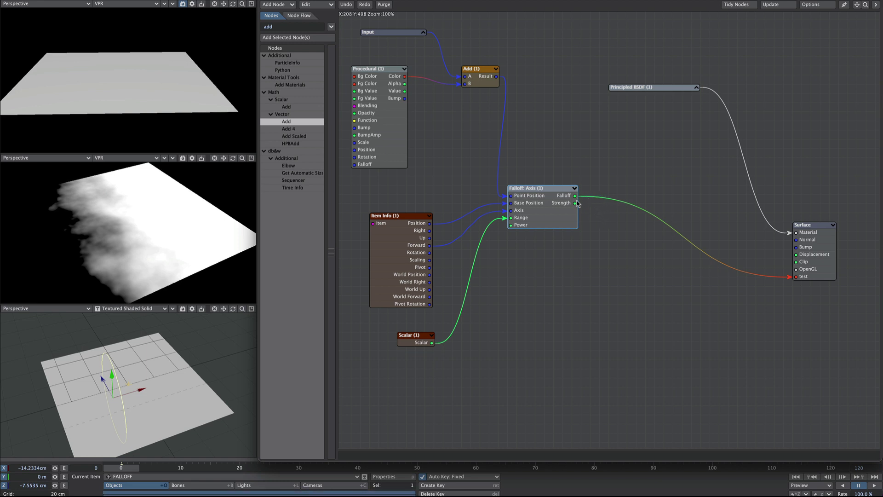
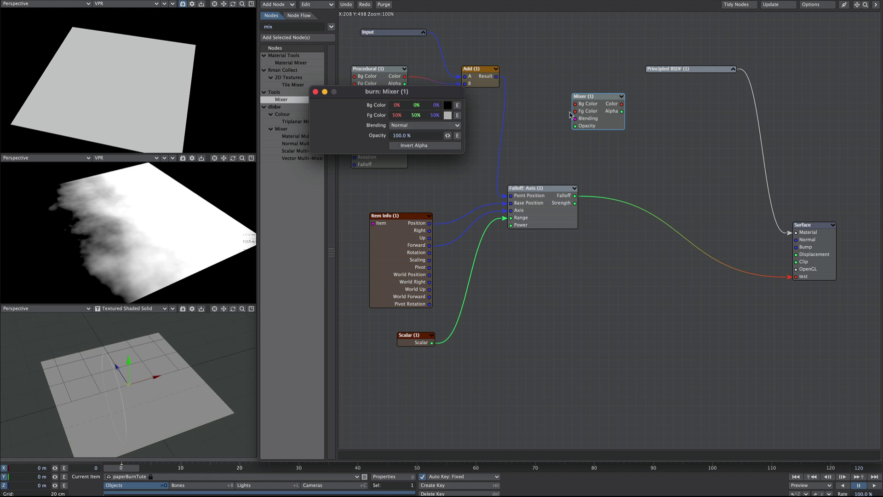
{"action": "left_click", "coordinate": [447, 115]}
{"action": "left_click", "coordinate": [502, 295]}
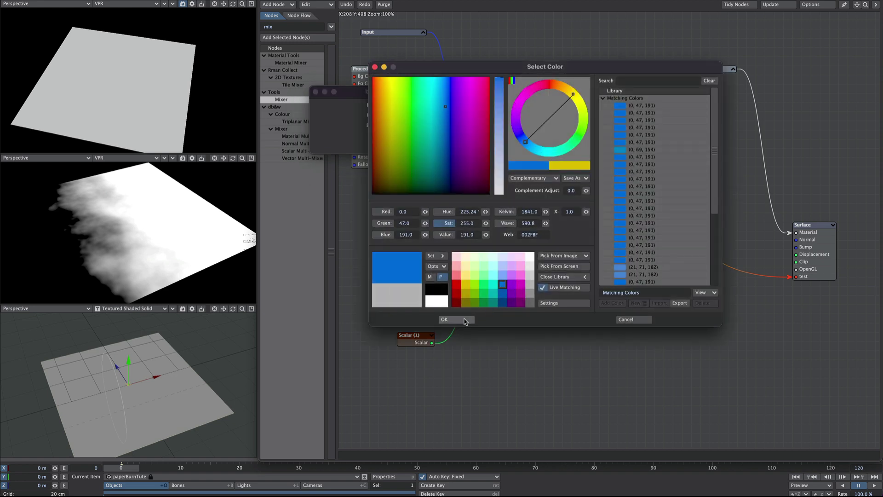
{"action": "left_click", "coordinate": [457, 319]}
{"action": "left_click", "coordinate": [315, 92]}
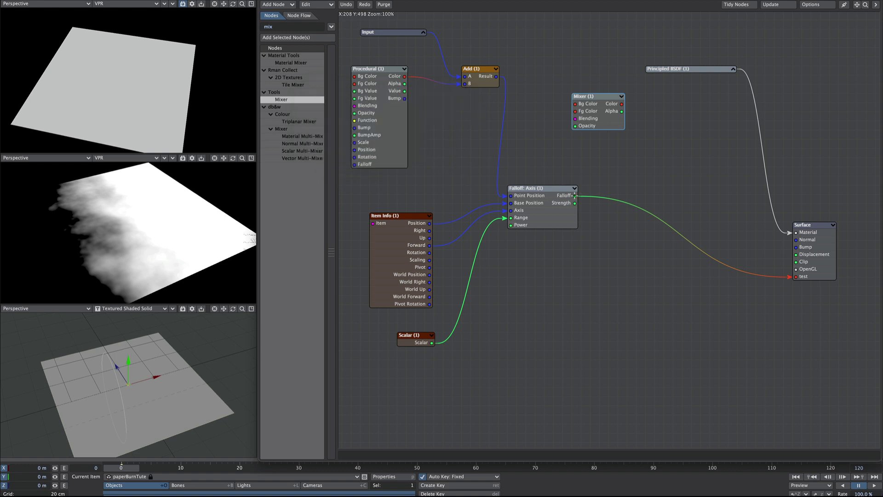
Step: Connect Falloff to the Mixer's Opacity and the Mixer's Color to the Principled BSDF's Color
{"action": "left_click_drag", "start_coordinate": [574, 195], "coordinate": [576, 126]}
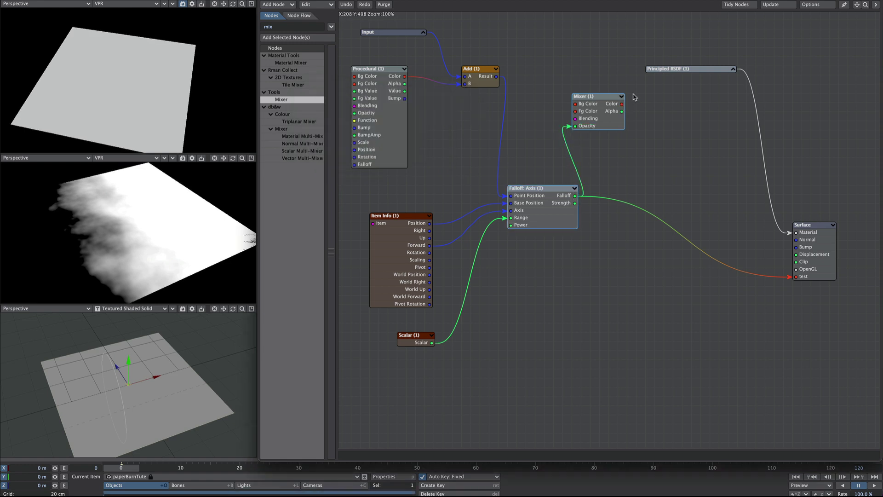
{"action": "left_click_drag", "start_coordinate": [621, 103], "coordinate": [675, 67]}
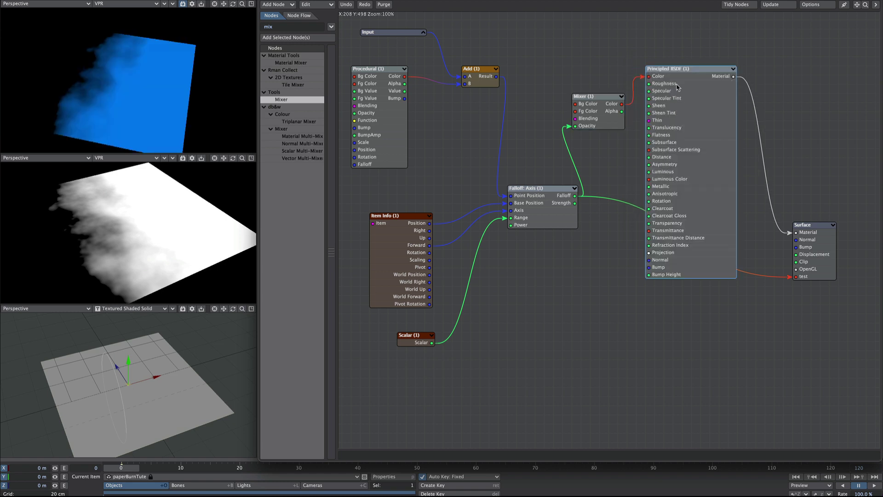
{"action": "left_click", "coordinate": [733, 69]}
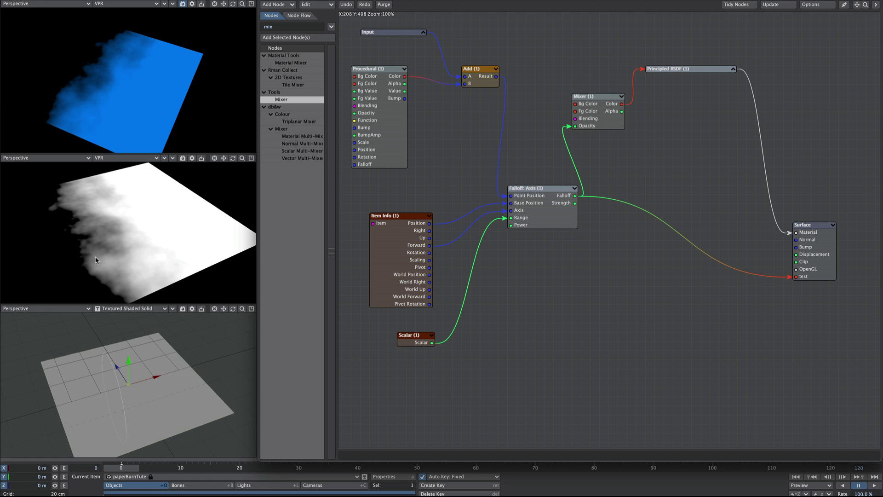
Step: Add a scalar Logic node, feed Falloff into its A input, and connect its Out to the surface's test input
{"action": "left_click_drag", "start_coordinate": [280, 26], "coordinate": [262, 34]}
{"action": "type", "text": "log"}
{"action": "double_click", "coordinate": [288, 85]}
{"action": "left_click_drag", "start_coordinate": [575, 196], "coordinate": [795, 276]}
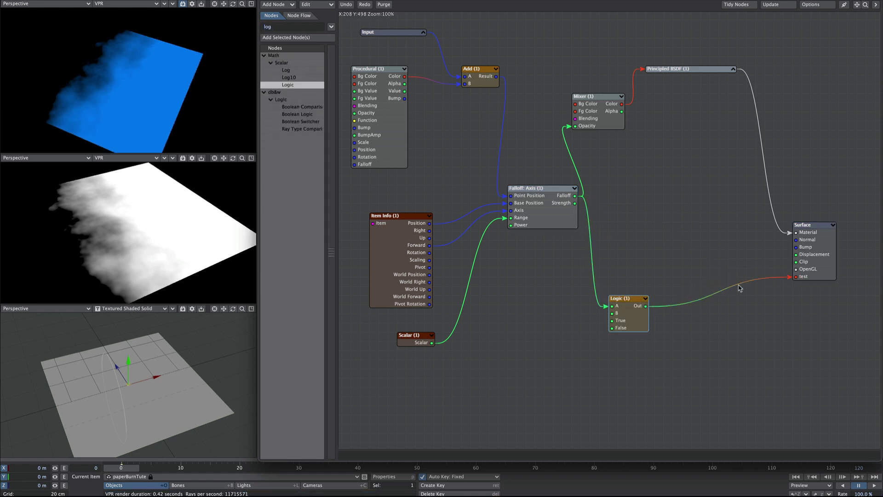
{"action": "key", "text": "shift+l"}
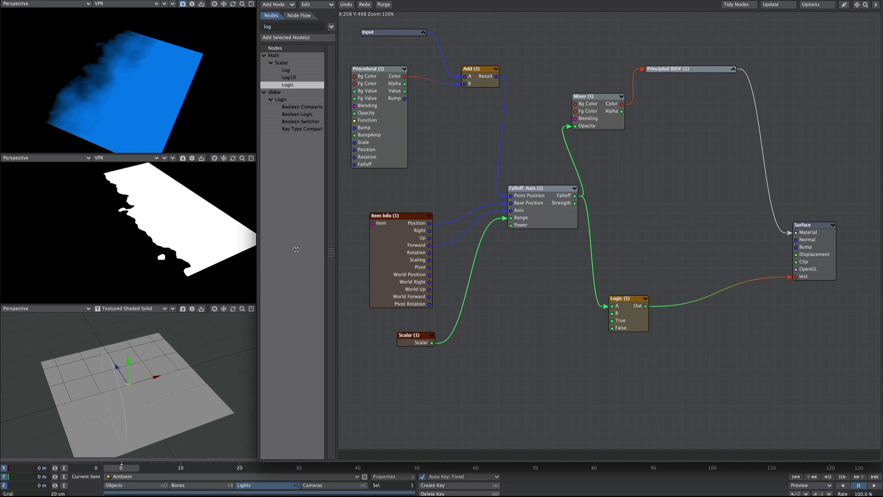
Step: Set the Logic node's B value to 0 and connect its Out to the surface's Clip input
{"action": "double_click", "coordinate": [633, 320]}
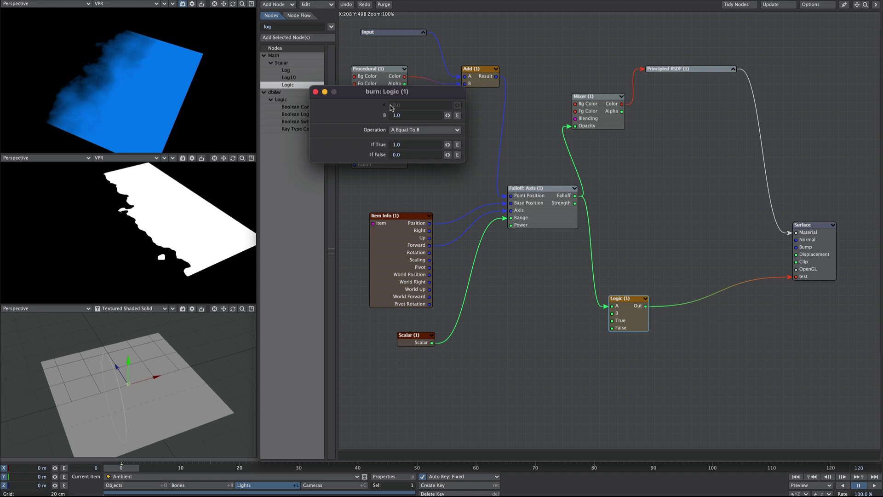
{"action": "left_click", "coordinate": [405, 116]}
{"action": "type", "text": "0"}
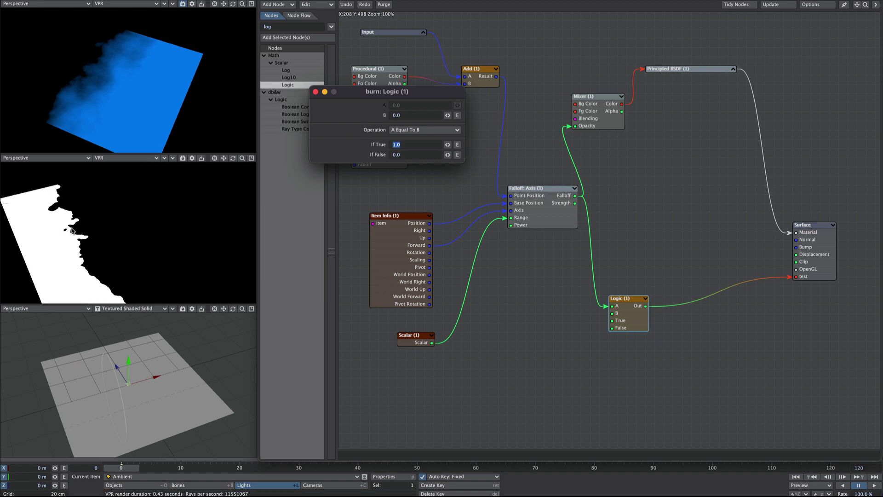
{"action": "key", "text": "Return"}
{"action": "left_click", "coordinate": [315, 92]}
{"action": "left_click_drag", "start_coordinate": [645, 305], "coordinate": [796, 261]}
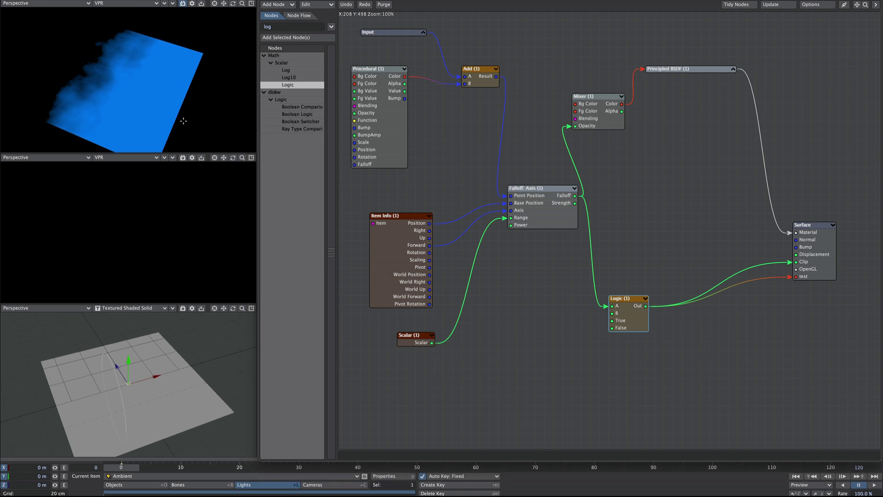
Step: Try an Environment light to preview the clipped edge, and clear it from the scene
{"action": "key", "text": "alt+F2"}
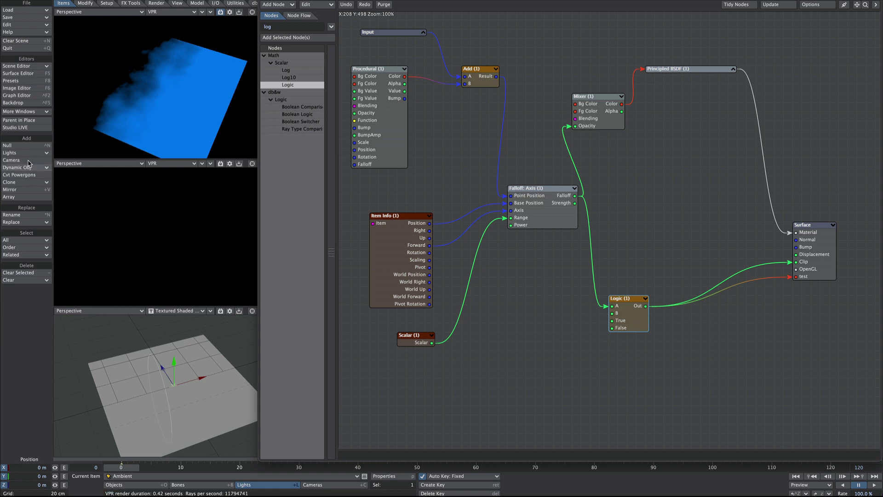
{"action": "left_click", "coordinate": [26, 153]}
{"action": "left_click", "coordinate": [30, 151]}
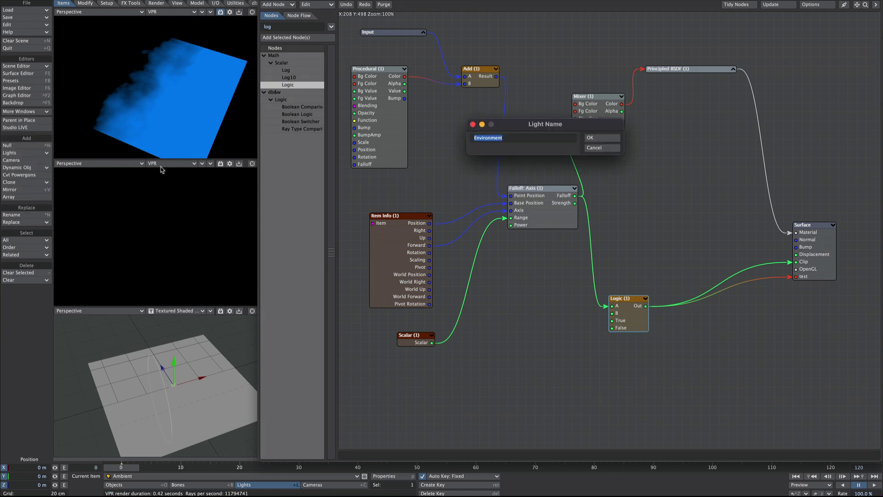
{"action": "left_click", "coordinate": [603, 138]}
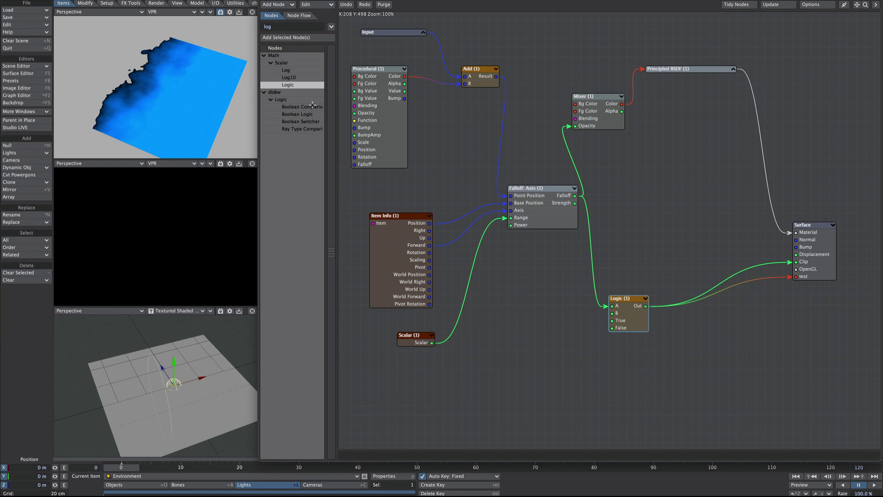
{"action": "key", "text": "alt+F2"}
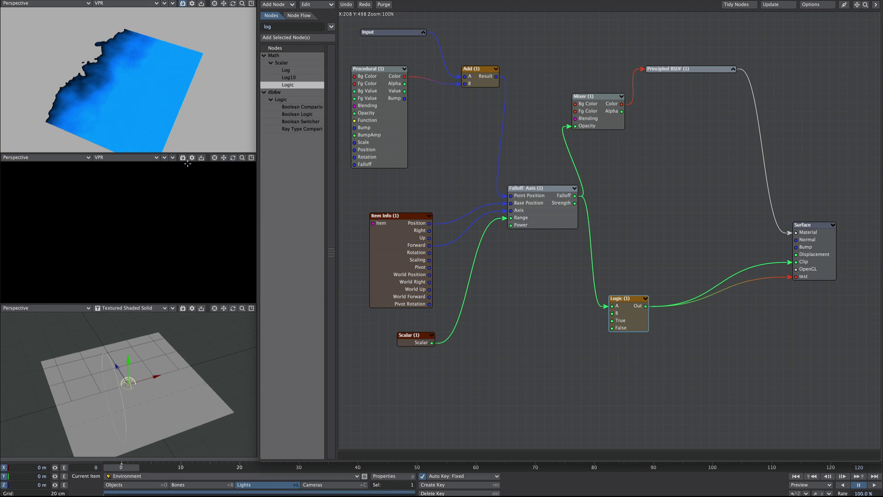
{"action": "key", "text": "Delete"}
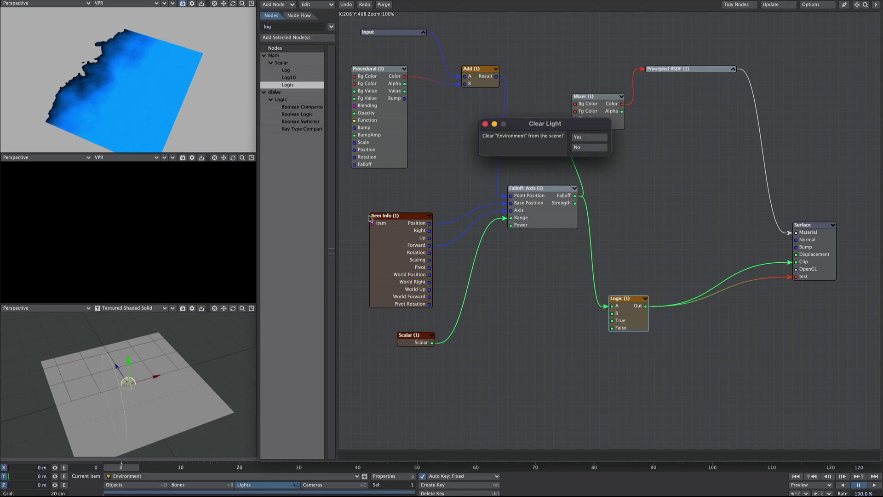
{"action": "key", "text": "Return"}
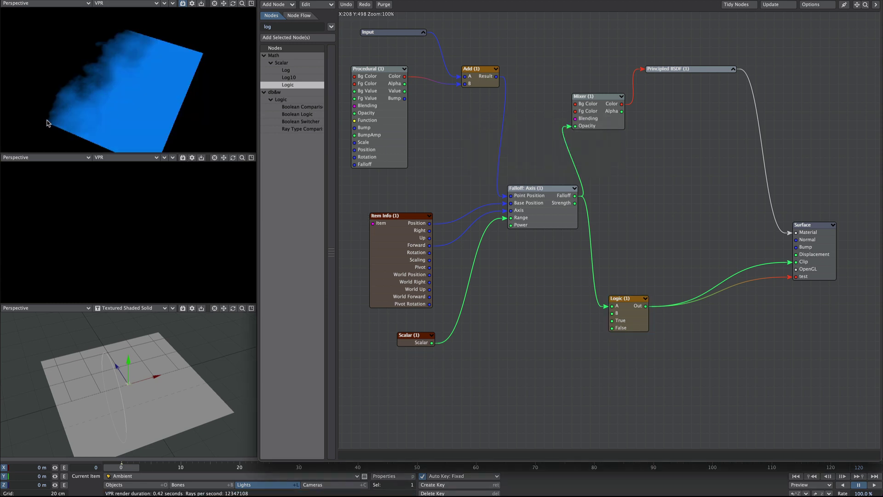
Step: Add a Gradient node with Falloff feeding its Input and its Color connected to the surface's test input
{"action": "left_click", "coordinate": [575, 195]}
{"action": "left_click_drag", "start_coordinate": [277, 26], "coordinate": [256, 31]}
{"action": "type", "text": "grad"}
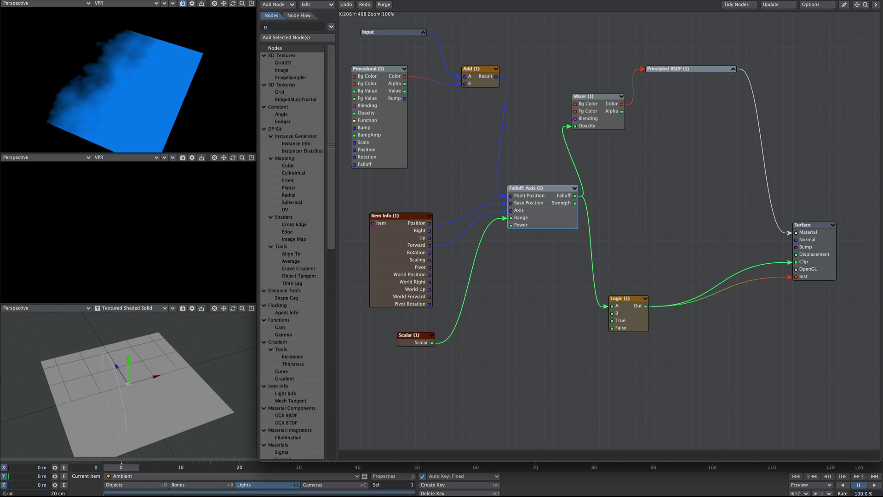
{"action": "left_click_drag", "start_coordinate": [284, 114], "coordinate": [796, 276]}
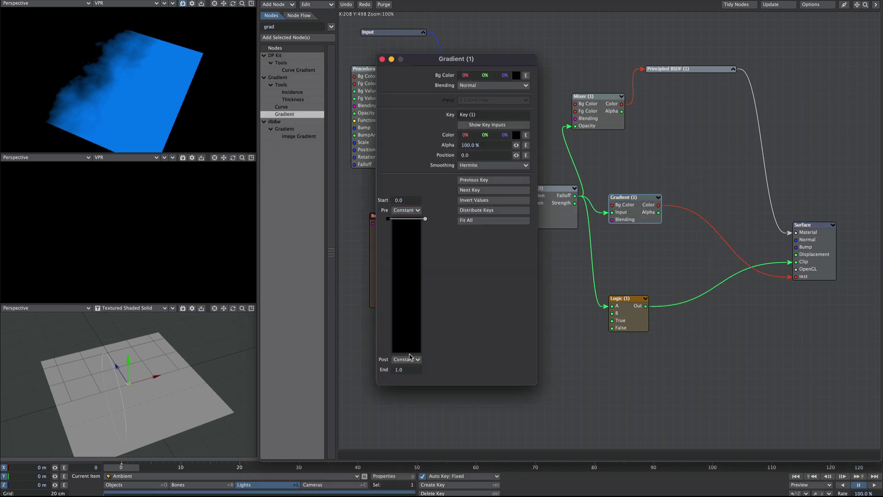
Step: Add a second gradient key at about 0.55 and set the color of both keys to white
{"action": "left_click", "coordinate": [405, 291]}
{"action": "left_click_drag", "start_coordinate": [505, 135], "coordinate": [551, 135]}
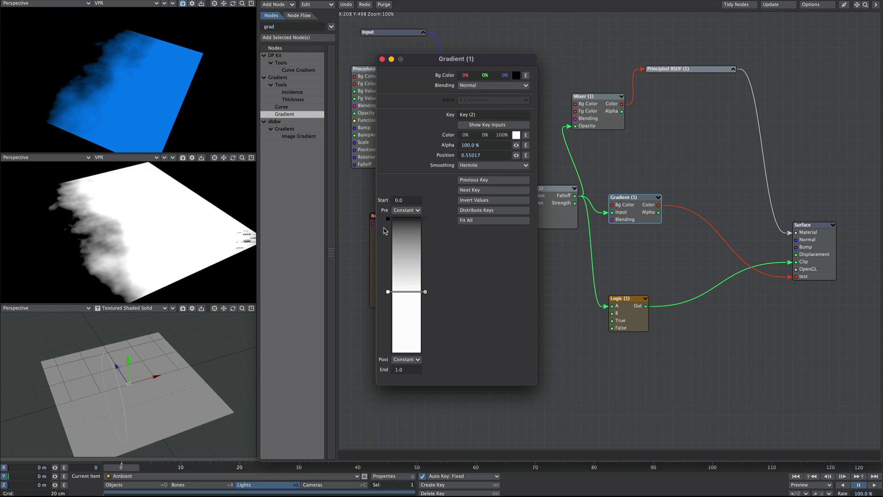
{"action": "left_click", "coordinate": [388, 218]}
{"action": "left_click_drag", "start_coordinate": [504, 135], "coordinate": [791, 91]}
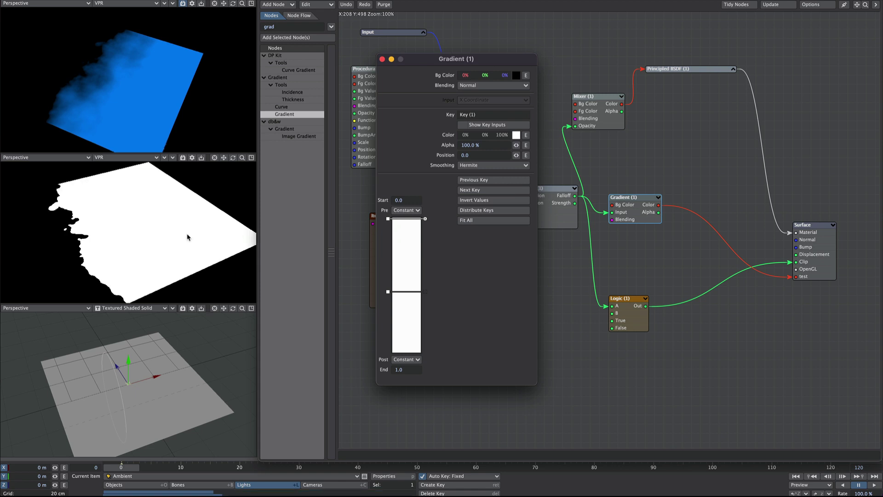
Step: Make the second gradient key black and move it to about position 0.035
{"action": "left_click_drag", "start_coordinate": [389, 291], "coordinate": [388, 252]}
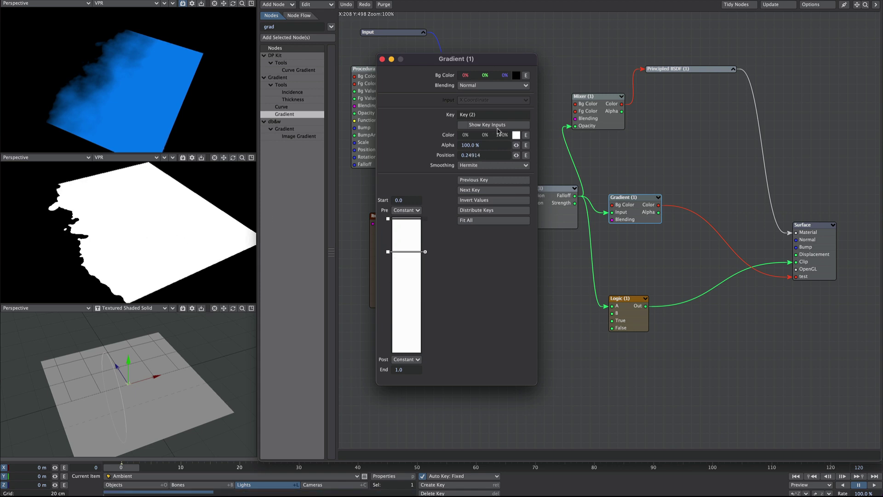
{"action": "left_click_drag", "start_coordinate": [504, 135], "coordinate": [220, 286]}
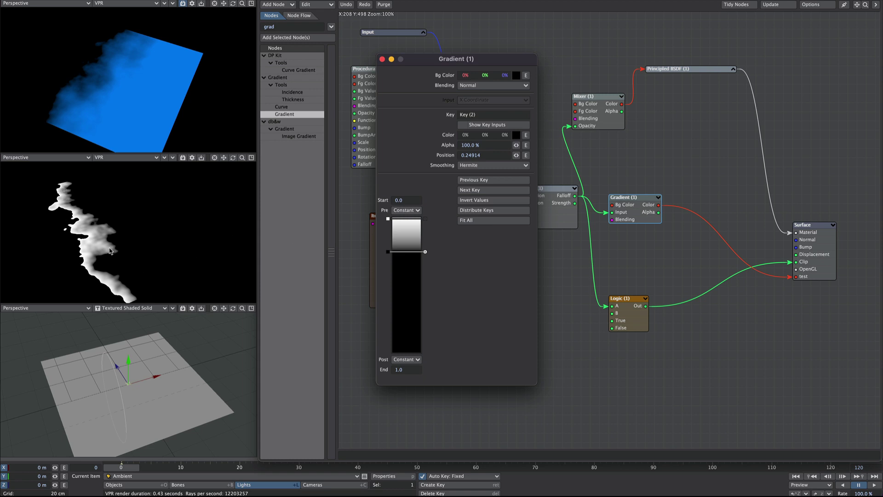
{"action": "mouse_move", "coordinate": [390, 253]}
{"action": "left_mouse_down"}
{"action": "mouse_move", "coordinate": [390, 261]}
{"action": "mouse_move", "coordinate": [390, 223]}
{"action": "left_mouse_up"}
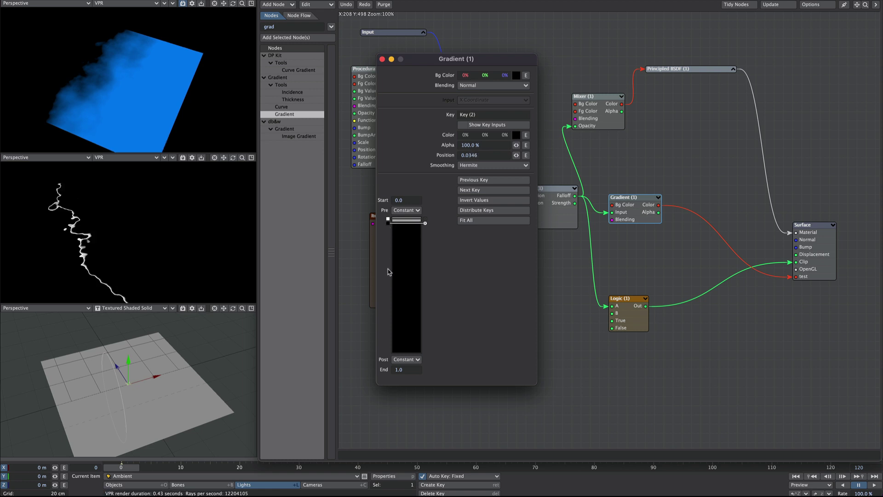
Step: Fit the gradient range to its keys and move the black key to about position 0.01 for a thinner edge line
{"action": "left_click", "coordinate": [469, 222]}
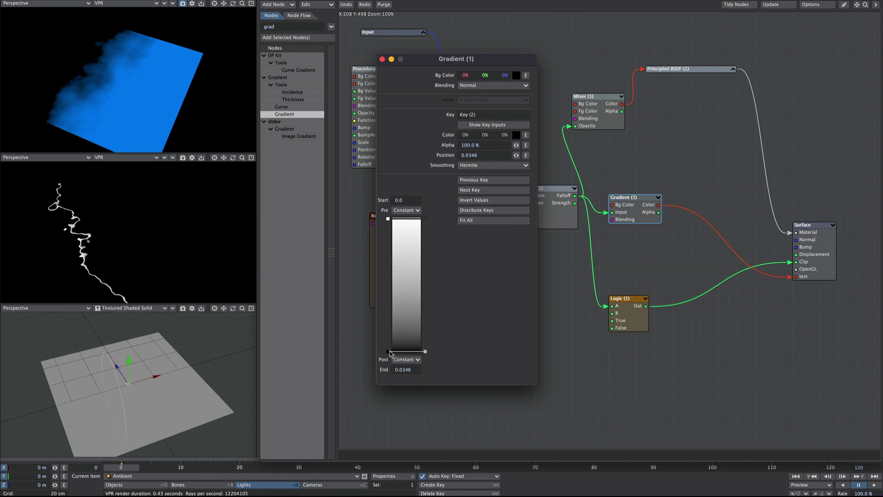
{"action": "left_click_drag", "start_coordinate": [389, 351], "coordinate": [389, 247]}
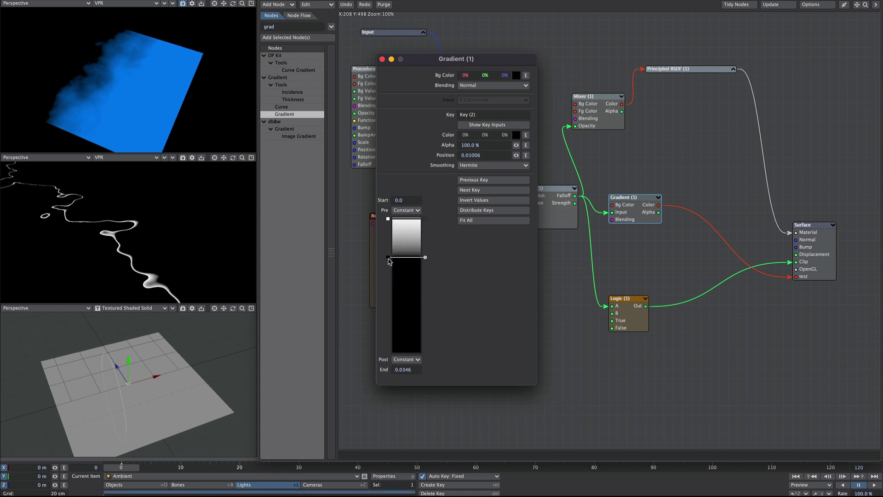
{"action": "mouse_move", "coordinate": [388, 261]}
{"action": "left_mouse_down"}
{"action": "mouse_move", "coordinate": [391, 313]}
{"action": "mouse_move", "coordinate": [394, 306]}
{"action": "mouse_move", "coordinate": [398, 318]}
{"action": "mouse_move", "coordinate": [398, 290]}
{"action": "mouse_move", "coordinate": [402, 319]}
{"action": "mouse_move", "coordinate": [398, 275]}
{"action": "left_mouse_up"}
{"action": "left_click", "coordinate": [381, 59]}
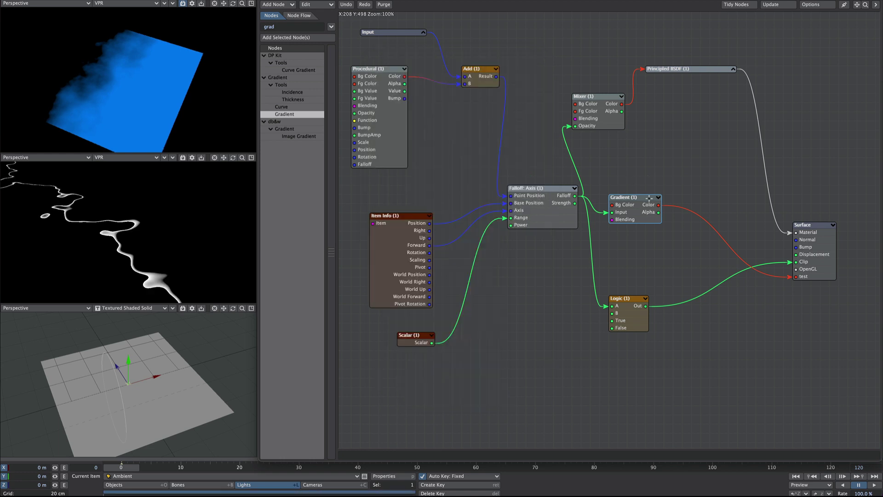
Step: Connect the Gradient node's Color output to an input of the Principled BSDF node
{"action": "left_click_drag", "start_coordinate": [659, 205], "coordinate": [644, 69]}
{"action": "left_click", "coordinate": [660, 161]}
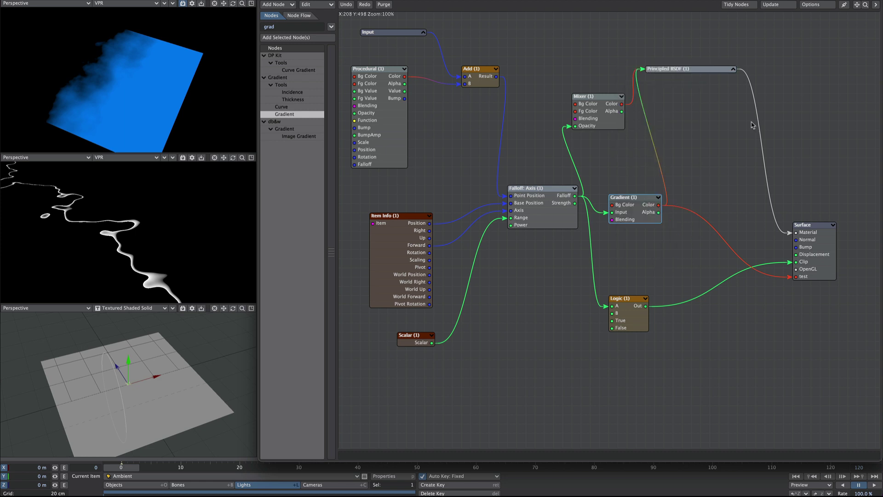
Step: Expand the Principled BSDF node and reposition it and the Gradient node so the Luminous connection is readable
{"action": "left_click", "coordinate": [733, 70]}
{"action": "left_click_drag", "start_coordinate": [693, 134], "coordinate": [746, 109]}
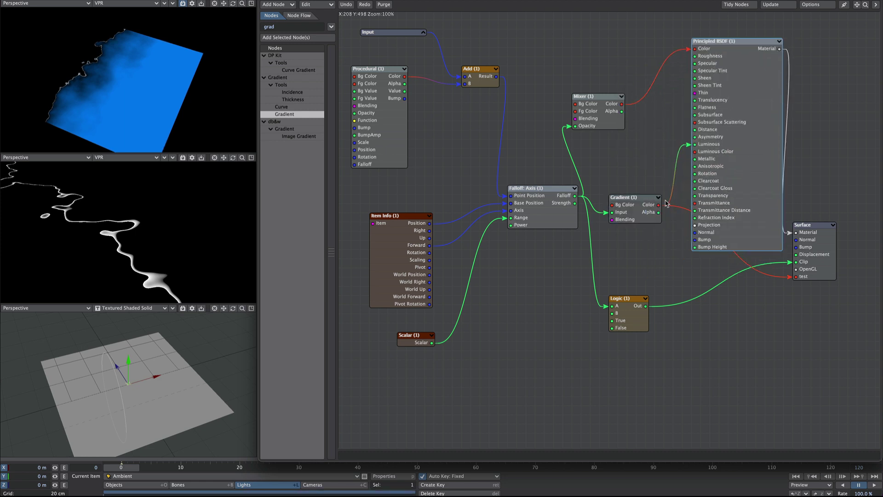
{"action": "left_click_drag", "start_coordinate": [638, 209], "coordinate": [632, 192]}
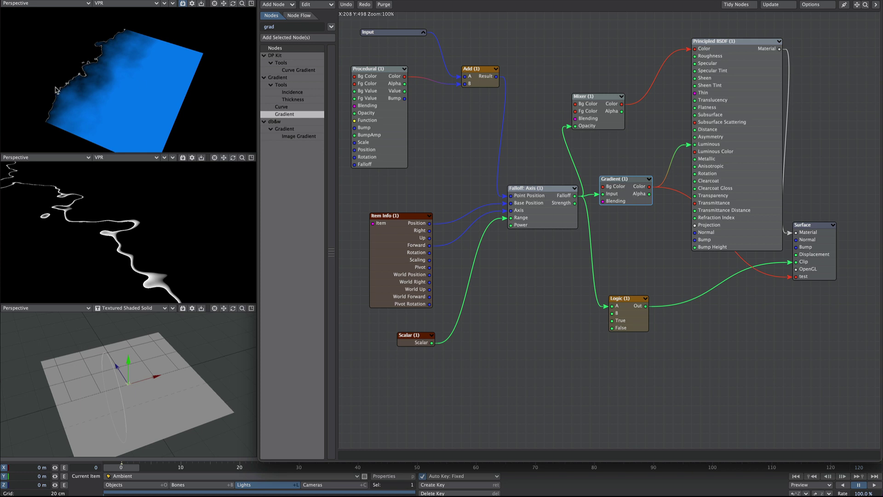
{"action": "left_click_drag", "start_coordinate": [56, 88], "coordinate": [127, 89], "text": "ctrl+alt"}
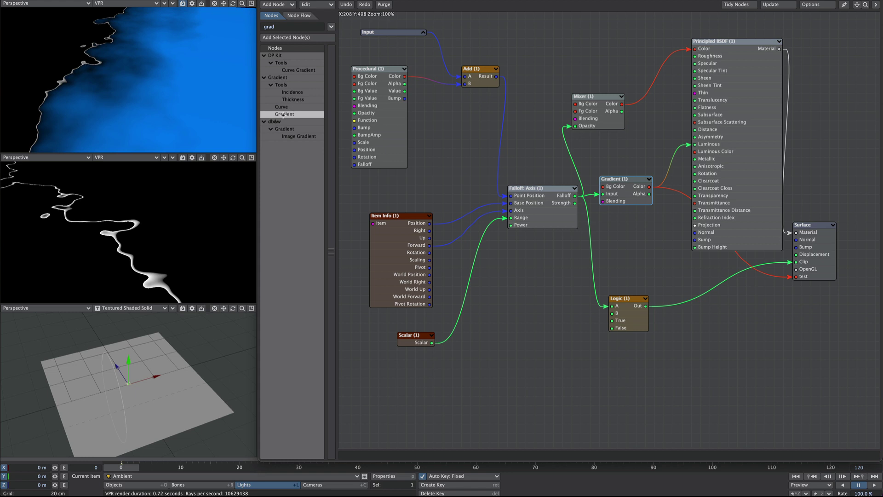
Step: Add a second Gradient node, feed it from the first Gradient's Color, and connect its Color output to the BSDF's Luminous Color
{"action": "left_click_drag", "start_coordinate": [282, 114], "coordinate": [693, 164]}
{"action": "left_click", "coordinate": [780, 42]}
{"action": "left_click_drag", "start_coordinate": [632, 199], "coordinate": [703, 41]}
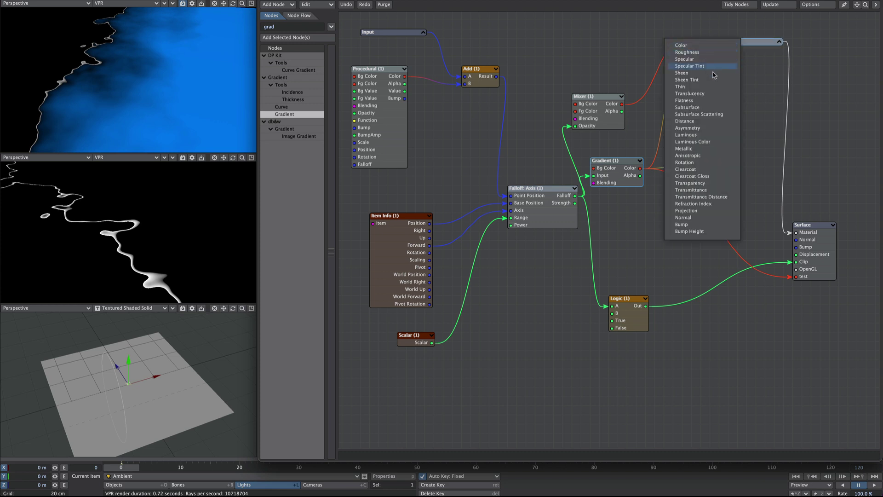
{"action": "left_click", "coordinate": [698, 143]}
{"action": "left_click_drag", "start_coordinate": [701, 168], "coordinate": [633, 231]}
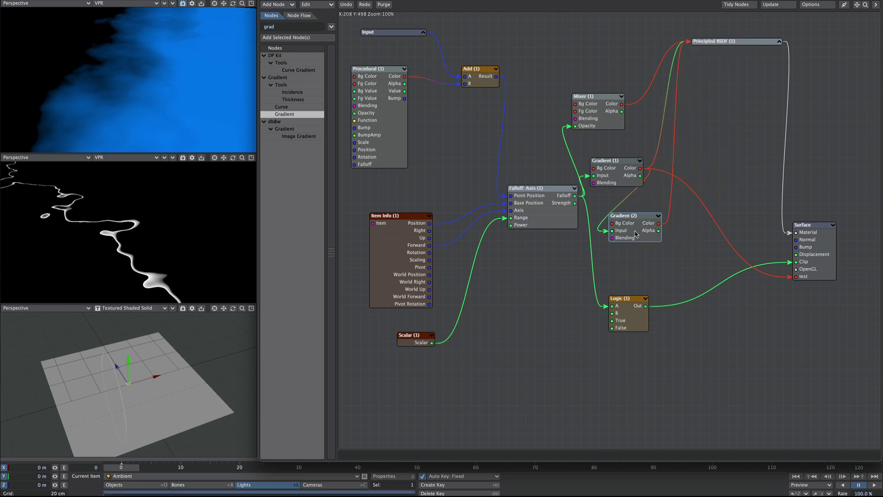
Step: Expand the Principled BSDF node and spread out the Mixer, Falloff, Gradient, BSDF and Surface nodes into a clear layout
{"action": "left_click", "coordinate": [778, 42]}
{"action": "left_click_drag", "start_coordinate": [857, 4], "coordinate": [763, 28]}
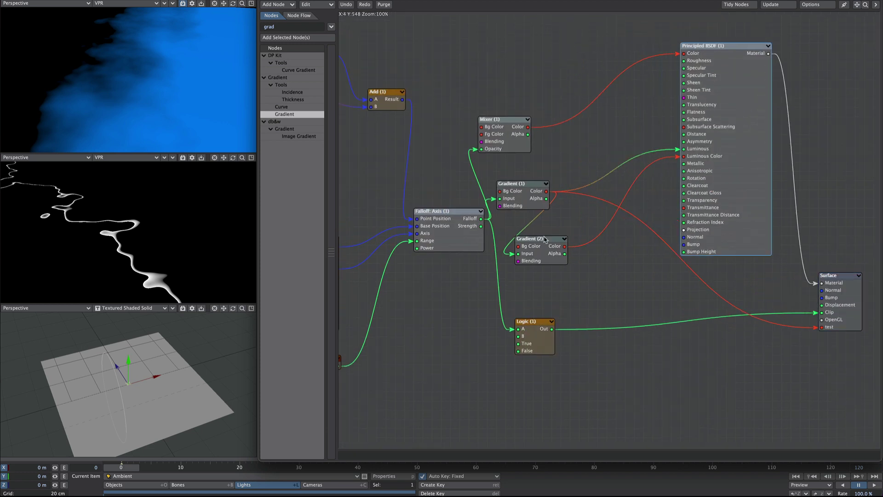
{"action": "left_click_drag", "start_coordinate": [544, 237], "coordinate": [593, 228]}
{"action": "left_click_drag", "start_coordinate": [514, 180], "coordinate": [532, 171]}
{"action": "left_click_drag", "start_coordinate": [724, 166], "coordinate": [761, 157]}
{"action": "left_click_drag", "start_coordinate": [449, 233], "coordinate": [412, 234]}
{"action": "left_click_drag", "start_coordinate": [504, 127], "coordinate": [514, 117]}
{"action": "left_click_drag", "start_coordinate": [534, 170], "coordinate": [506, 180]}
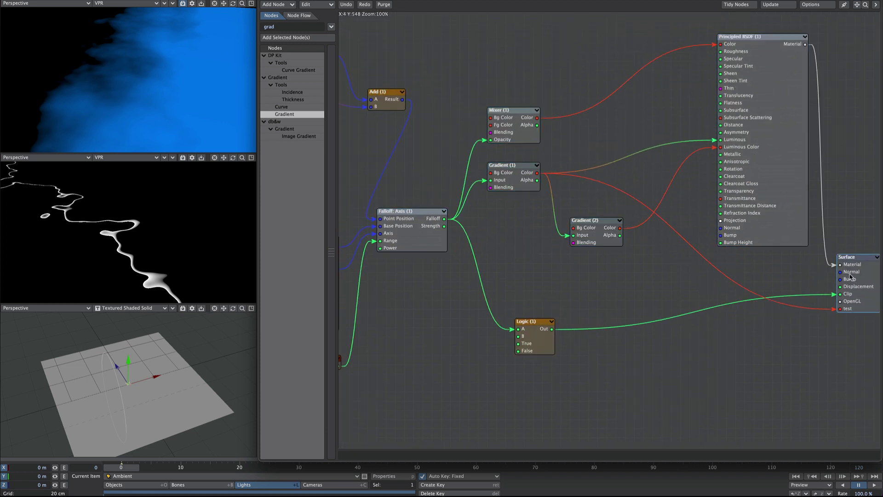
{"action": "left_click_drag", "start_coordinate": [856, 4], "coordinate": [812, 16]}
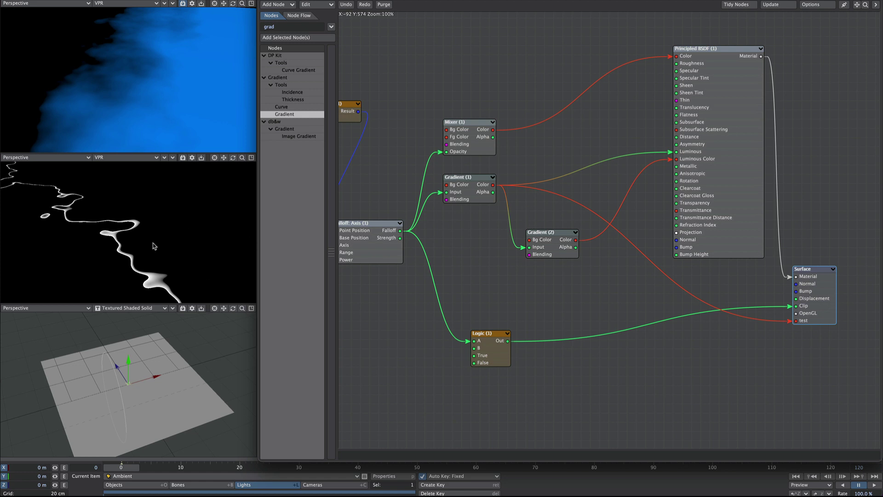
Step: In Gradient (2), add a key at position 1.0 and color it pale yellow (255, 222, 125)
{"action": "double_click", "coordinate": [559, 242]}
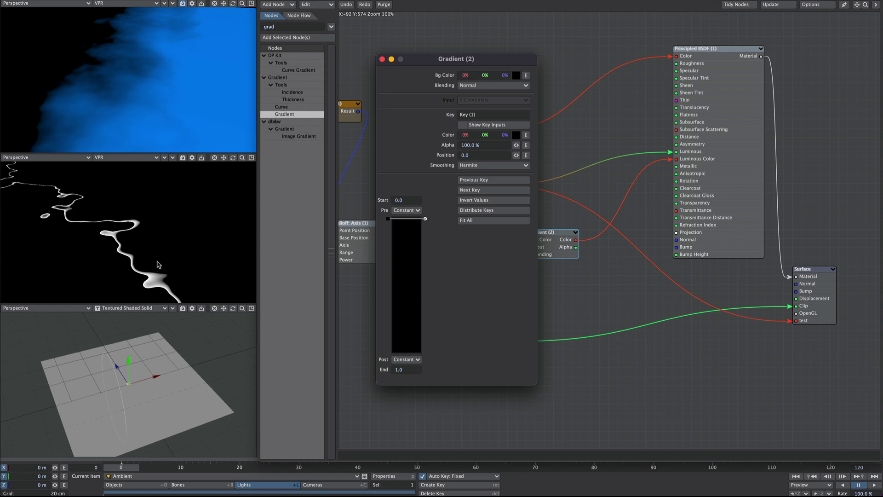
{"action": "left_click", "coordinate": [395, 351]}
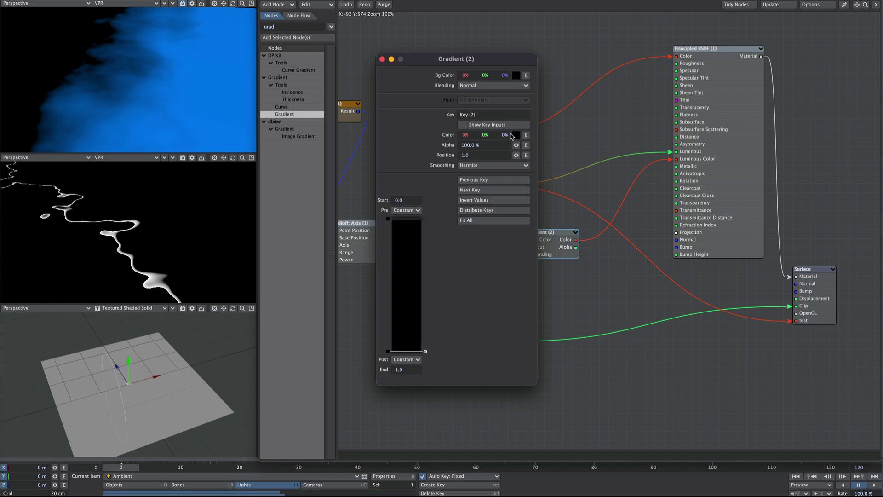
{"action": "left_click", "coordinate": [514, 135]}
{"action": "left_click", "coordinate": [465, 268]}
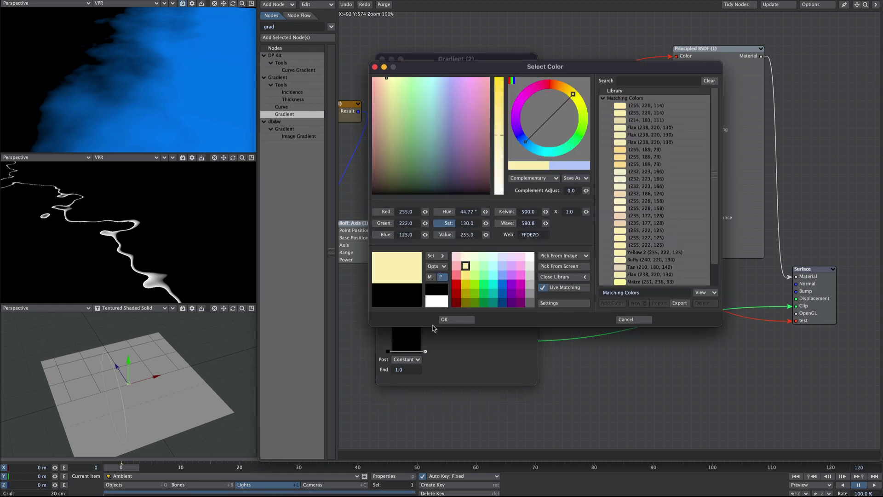
{"action": "left_click", "coordinate": [451, 319]}
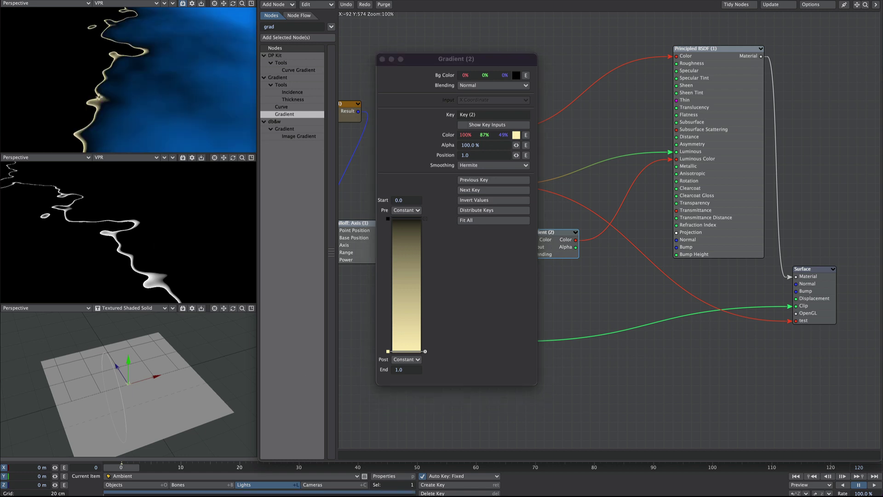
Step: Add a third key at about position 0.94 in Gradient (2) and color it orange-red (175, 38, 8)
{"action": "left_click_drag", "start_coordinate": [400, 329], "coordinate": [400, 344]}
{"action": "left_click", "coordinate": [516, 134]}
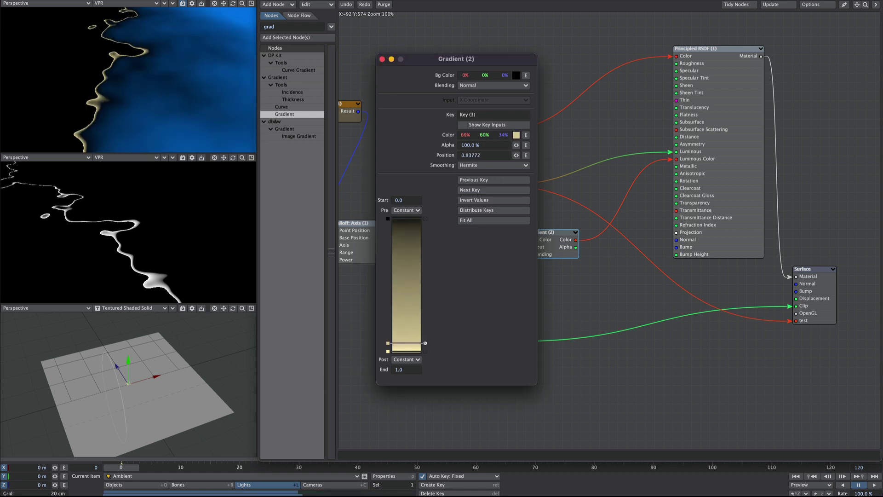
{"action": "left_click_drag", "start_coordinate": [572, 94], "coordinate": [555, 86]}
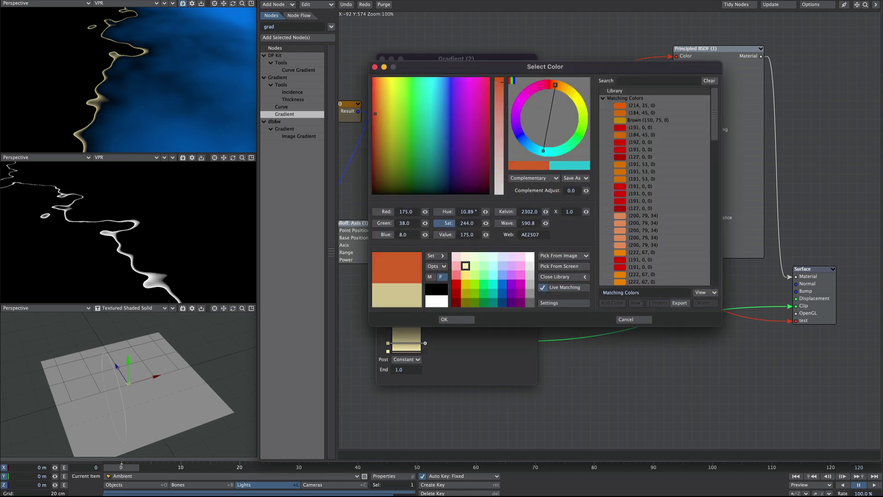
{"action": "left_click", "coordinate": [455, 320]}
{"action": "left_click_drag", "start_coordinate": [92, 120], "coordinate": [92, 101], "text": "alt"}
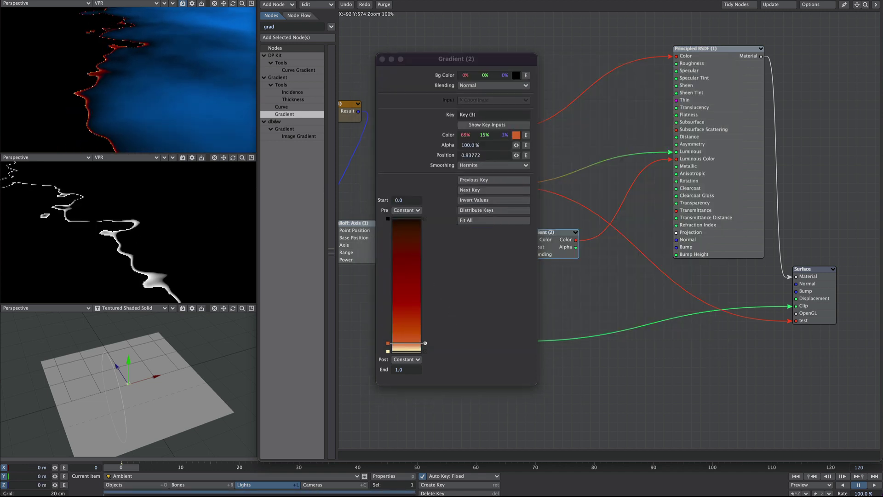
Step: Move the black key to about position 0.62 and the orange-red key to about 0.85
{"action": "left_click_drag", "start_coordinate": [388, 219], "coordinate": [390, 301]}
{"action": "left_click", "coordinate": [103, 91]}
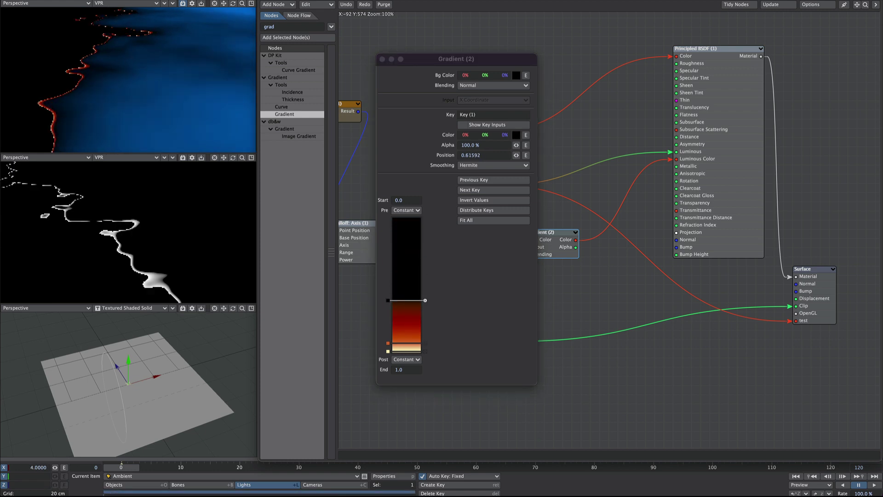
{"action": "mouse_move", "coordinate": [103, 91]}
{"action": "left_mouse_down", "text": "alt"}
{"action": "mouse_move", "coordinate": [193, 92]}
{"action": "mouse_move", "coordinate": [119, 86]}
{"action": "left_mouse_up", "text": "alt"}
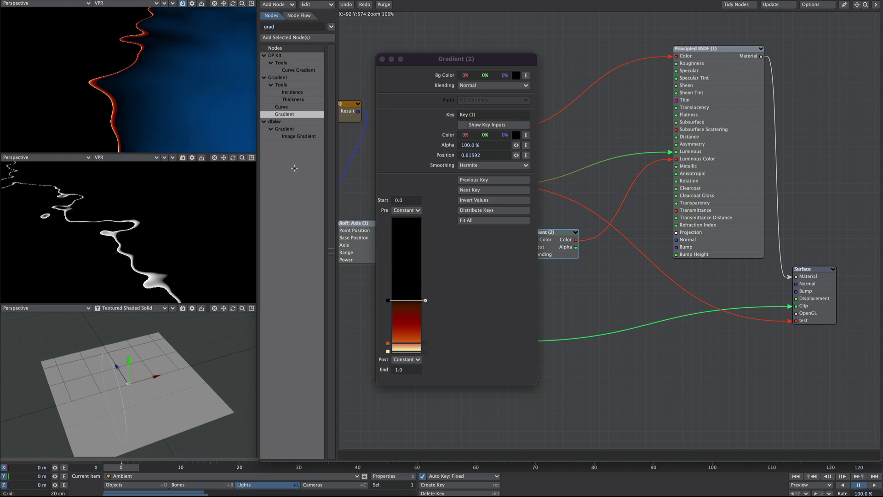
{"action": "left_click_drag", "start_coordinate": [387, 343], "coordinate": [388, 333]}
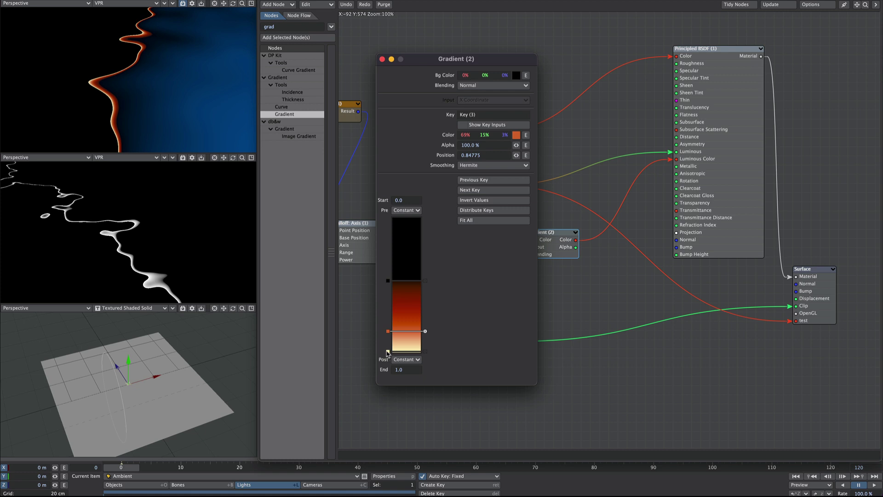
Step: Set the alpha of the pale yellow end key to 300%
{"action": "left_click", "coordinate": [387, 352]}
{"action": "left_click", "coordinate": [481, 146]}
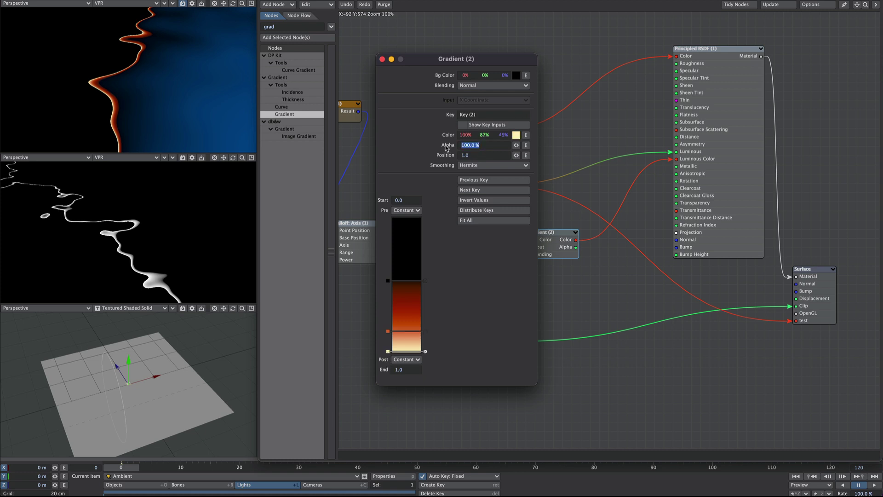
{"action": "type", "text": "300"}
{"action": "key", "text": "Tab"}
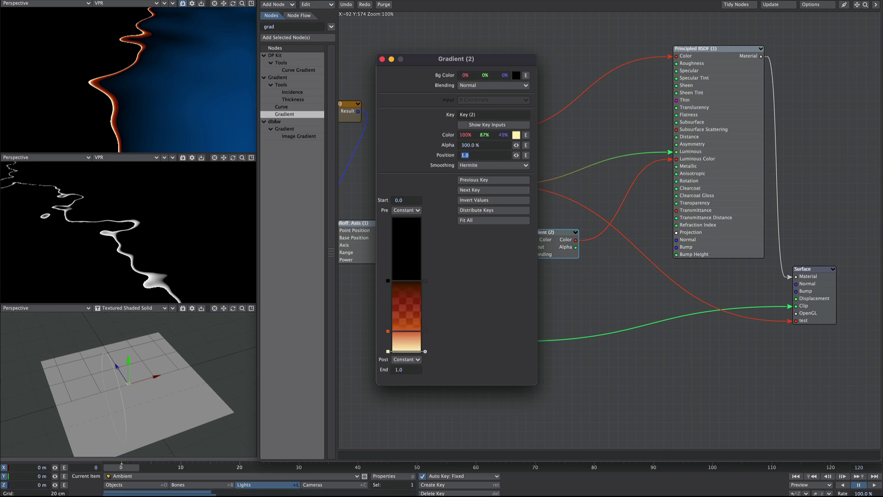
Step: Adjust the orange key's smoothing, move the black key to about position 0.65 and close the gradient settings
{"action": "left_click", "coordinate": [388, 331]}
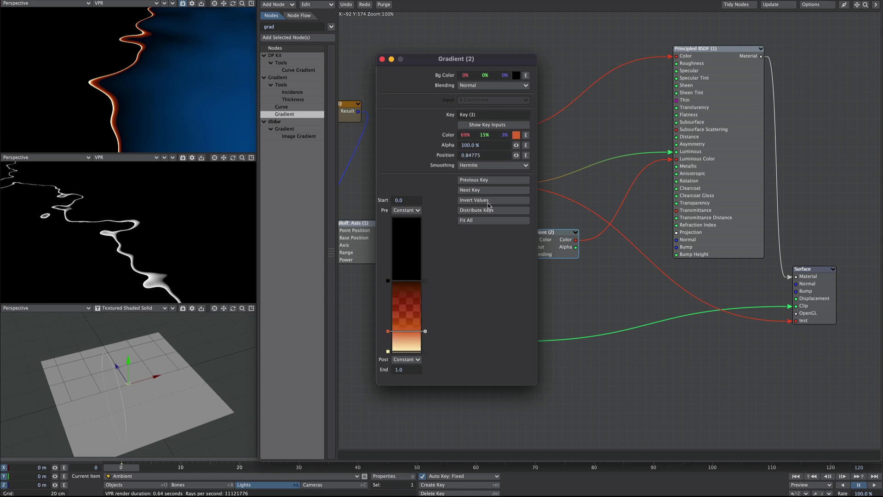
{"action": "left_click", "coordinate": [479, 165]}
{"action": "left_click", "coordinate": [481, 175]}
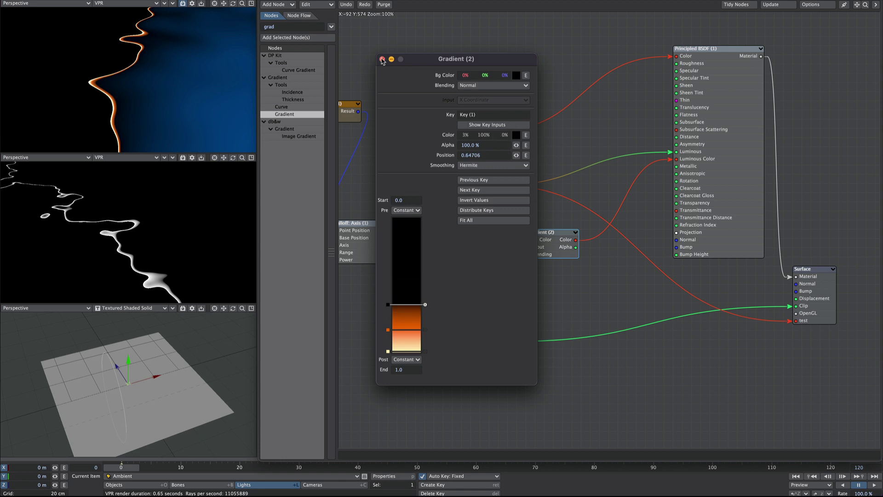
{"action": "left_click", "coordinate": [382, 59]}
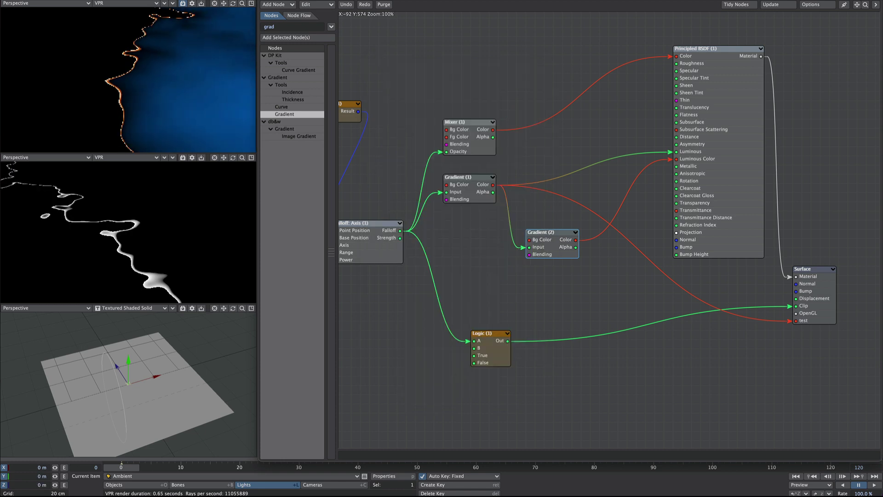
{"action": "left_click_drag", "start_coordinate": [138, 81], "coordinate": [156, 106], "text": "alt"}
{"action": "left_click_drag", "start_coordinate": [168, 31], "coordinate": [152, 73], "text": "ctrl+alt"}
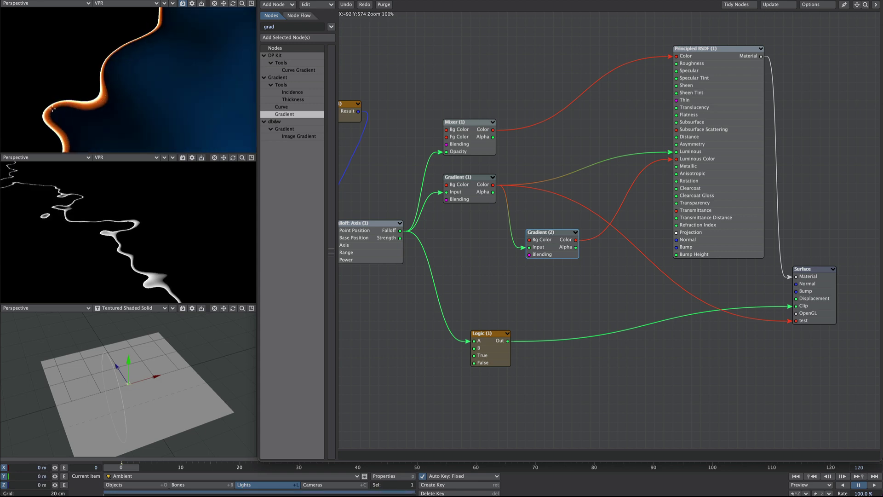
{"action": "left_click_drag", "start_coordinate": [138, 87], "coordinate": [152, 99], "text": "ctrl+alt"}
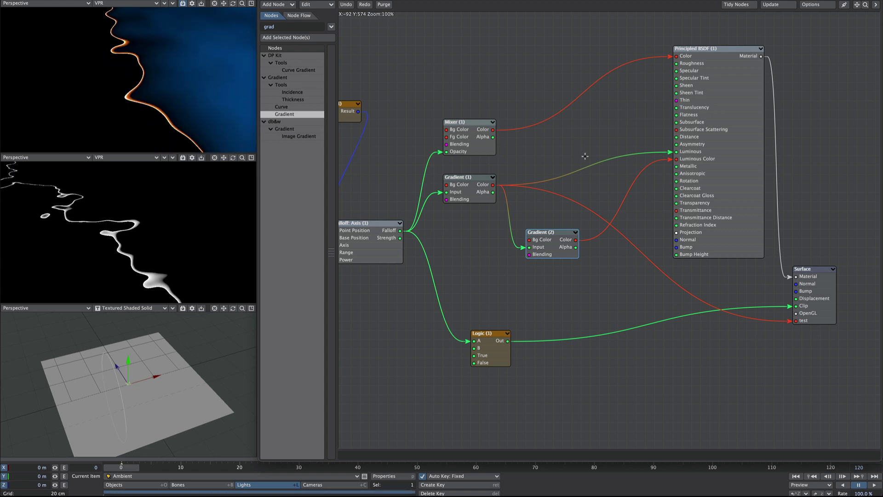
Step: Add a 3D Turbulence node and connect its Color output to the Surface node's test input in place of the first Gradient
{"action": "double_click", "coordinate": [278, 27]}
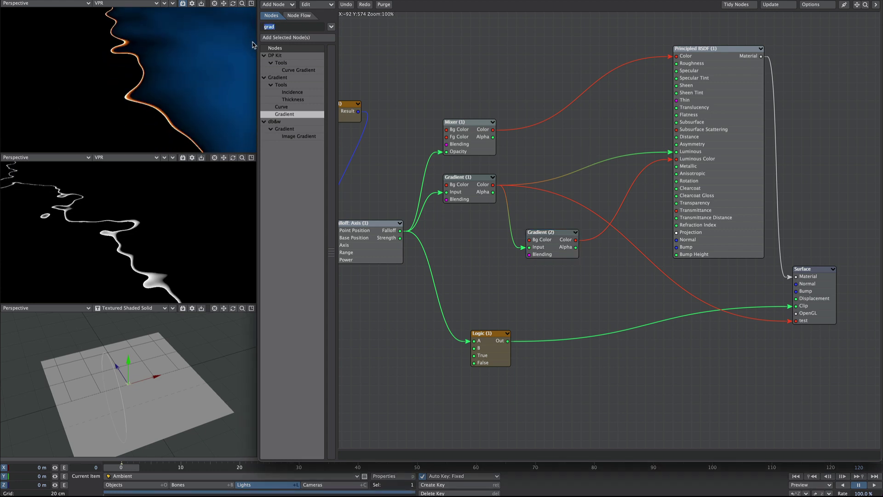
{"action": "type", "text": "turb"}
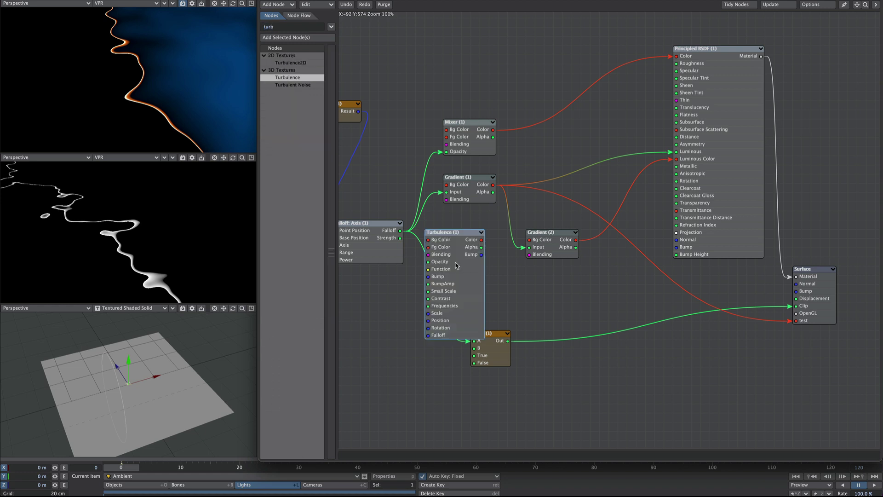
{"action": "left_click_drag", "start_coordinate": [455, 263], "coordinate": [796, 320]}
{"action": "left_click", "coordinate": [467, 188]}
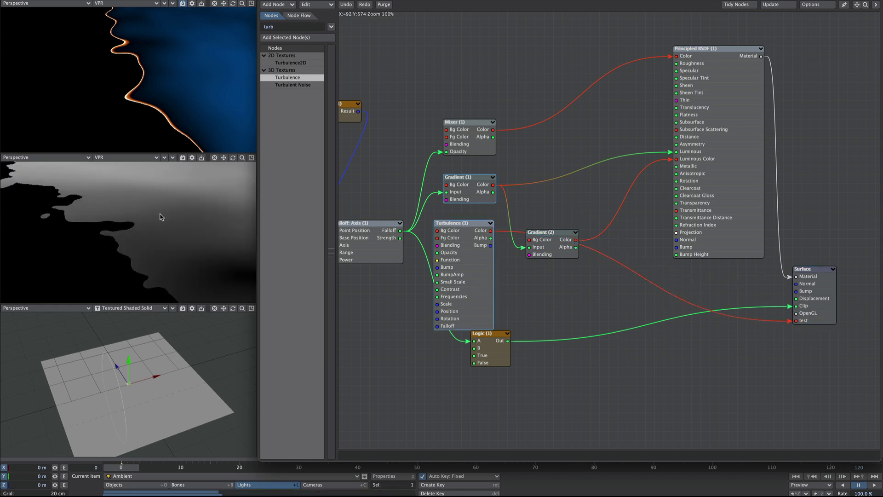
Step: Set the Turbulence texture's scale to 10 cm on X, Y and Z
{"action": "double_click", "coordinate": [458, 257]}
{"action": "left_click", "coordinate": [408, 238]}
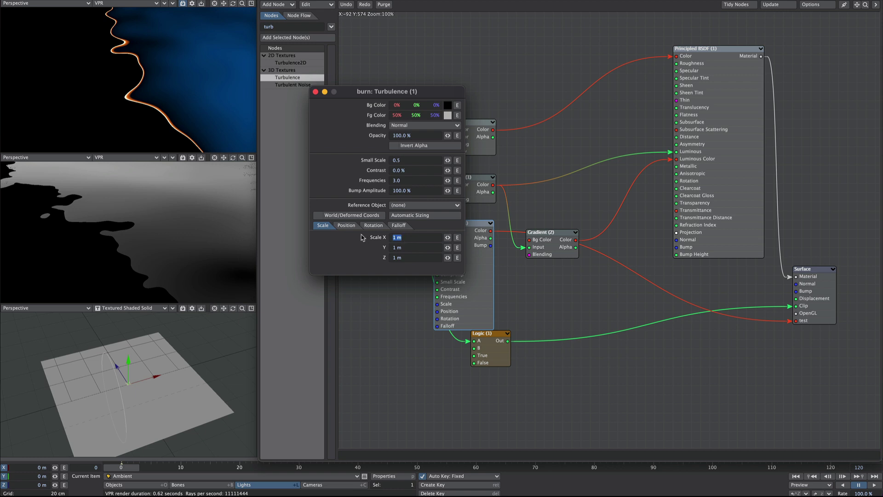
{"action": "key", "text": "BackSpace"}
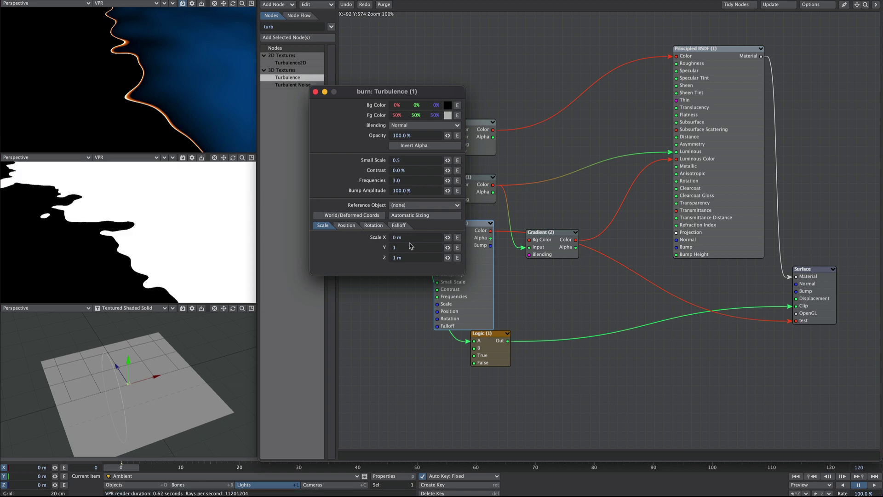
{"action": "left_click_drag", "start_coordinate": [406, 237], "coordinate": [369, 236]}
Step: Set the Turbulence texture's contrast to 95%, small scale to 1.0 and frequencies to 5
{"action": "left_click_drag", "start_coordinate": [405, 170], "coordinate": [374, 168]}
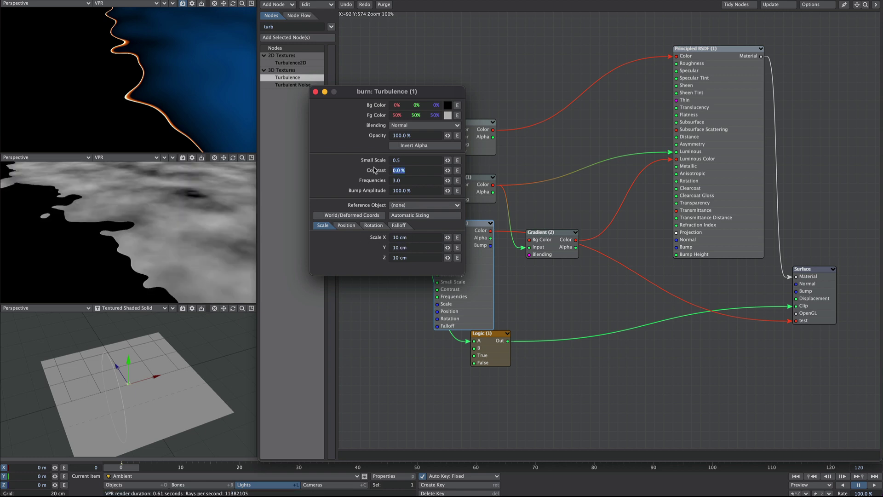
{"action": "type", "text": "9"}
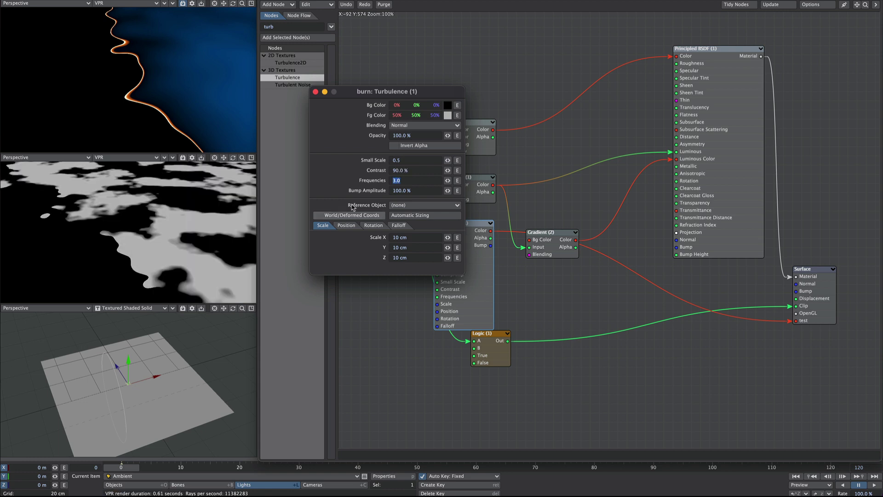
{"action": "left_click_drag", "start_coordinate": [412, 160], "coordinate": [367, 172]}
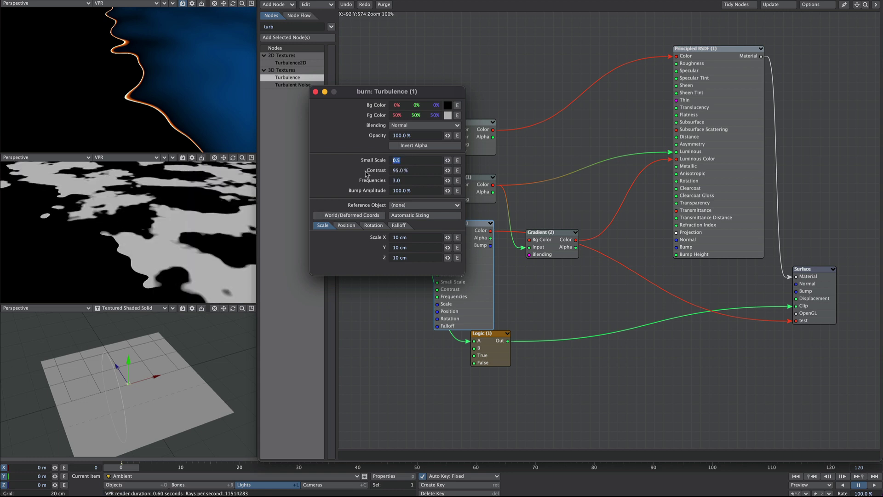
{"action": "type", "text": "1"}
{"action": "key", "text": "Tab"}
{"action": "key", "text": "Tab"}
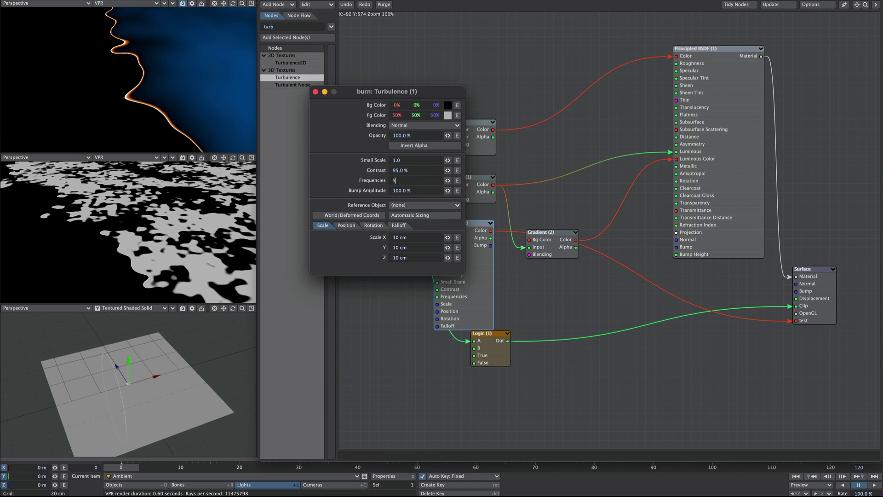
{"action": "type", "text": "5"}
{"action": "key", "text": "Tab"}
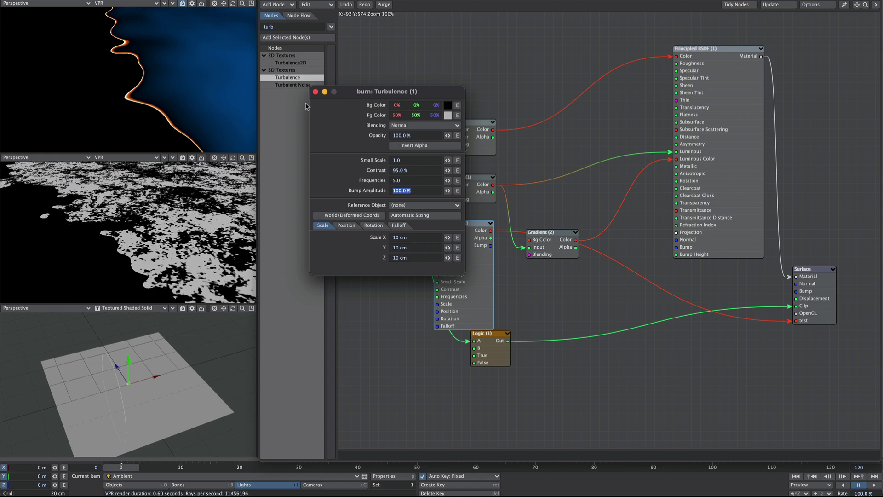
Step: Add a scalar Multiply node combining the first Gradient's Color and the Turbulence Color, and connect its Result to the Surface's test input
{"action": "left_click", "coordinate": [315, 92]}
{"action": "double_click", "coordinate": [267, 26]}
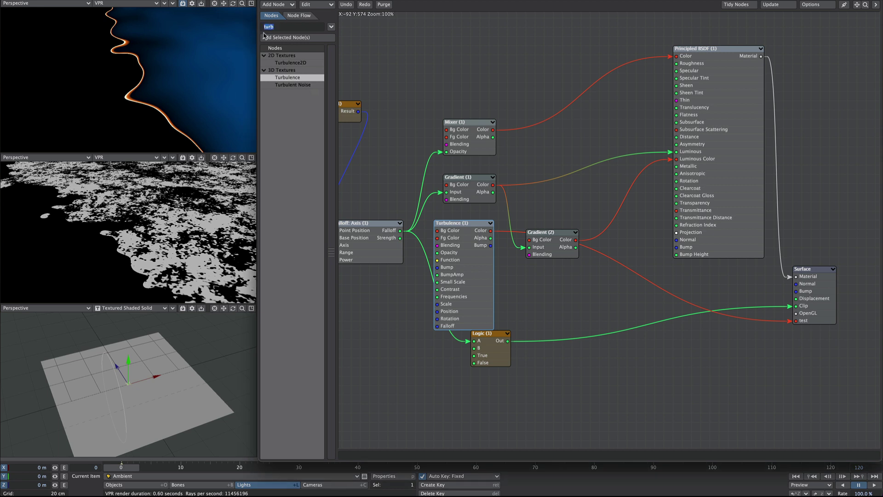
{"action": "type", "text": "multip"}
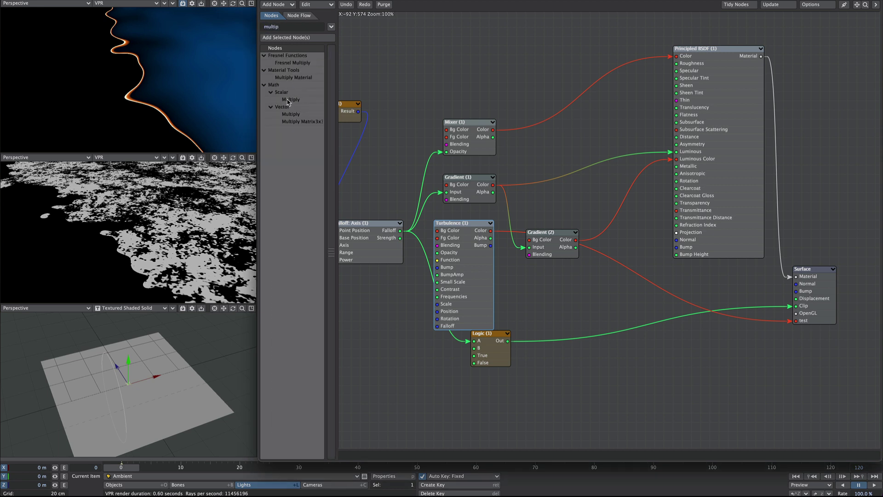
{"action": "left_click_drag", "start_coordinate": [288, 102], "coordinate": [529, 195]}
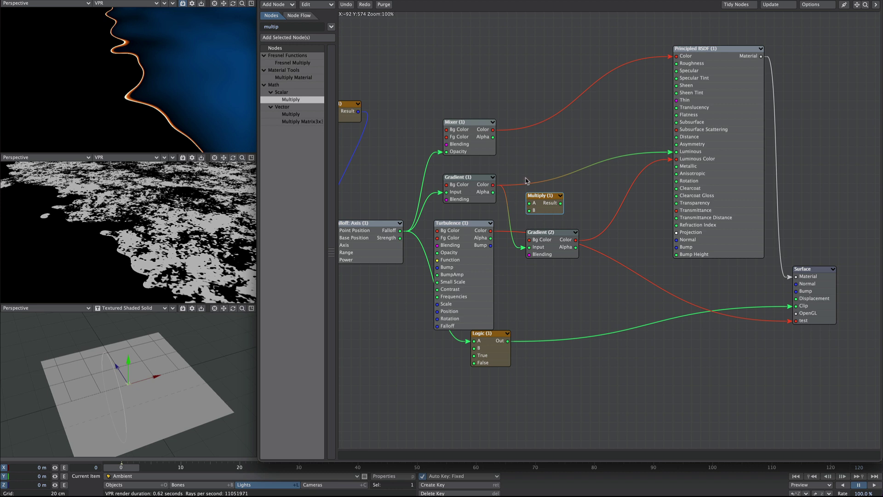
{"action": "left_click_drag", "start_coordinate": [494, 186], "coordinate": [529, 203]}
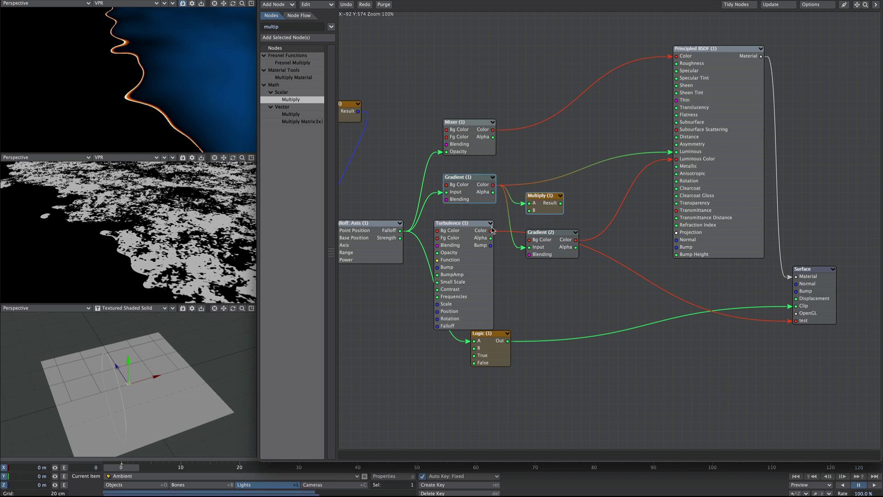
{"action": "left_click_drag", "start_coordinate": [490, 245], "coordinate": [796, 320]}
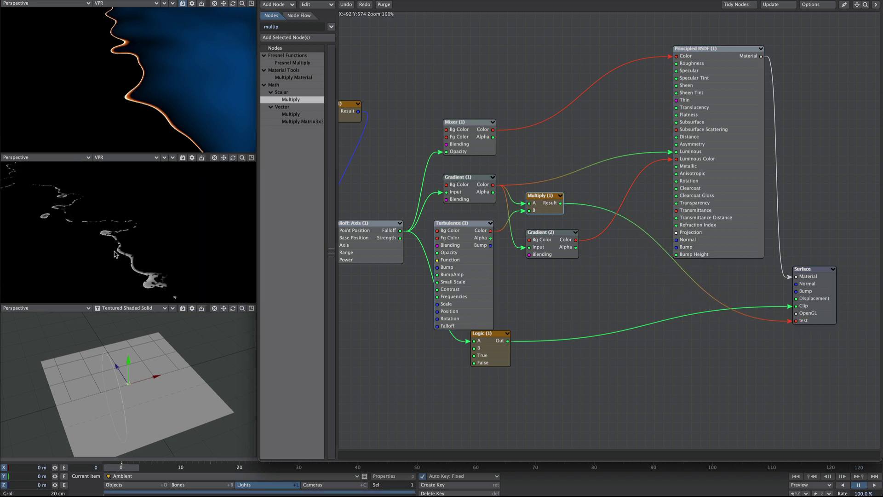
Step: Set the Turbulence texture's scale to 1 cm on X, Y and Z
{"action": "double_click", "coordinate": [492, 263]}
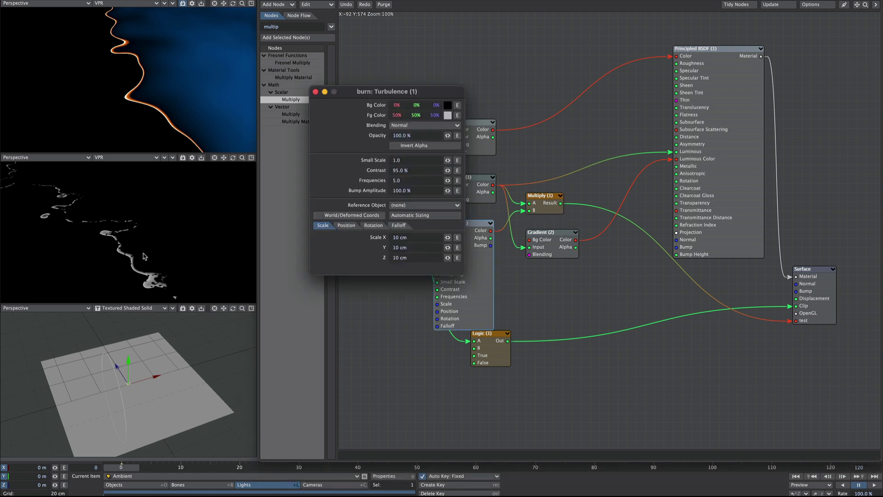
{"action": "left_click", "coordinate": [416, 239]}
{"action": "type", "text": ".05"}
{"action": "type", "text": ".01"}
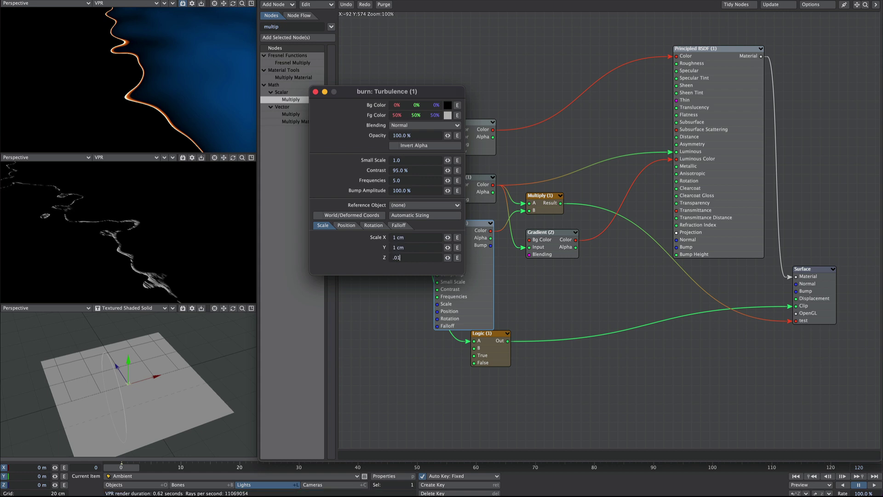
{"action": "key", "text": "Tab"}
Step: Set the Turbulence texture's frequencies to 4 and small scale to 0.7, and close its settings
{"action": "left_click", "coordinate": [393, 180]}
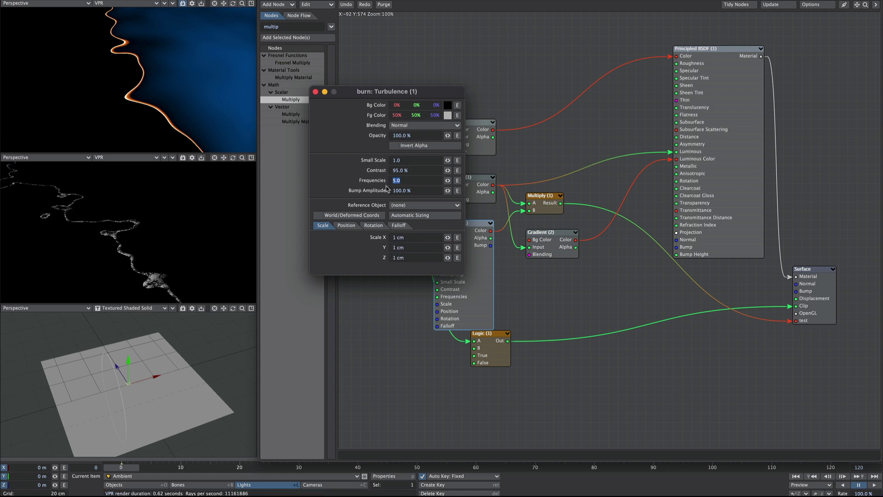
{"action": "type", "text": "4"}
{"action": "key", "text": "Tab"}
{"action": "left_click", "coordinate": [393, 160]}
{"action": "type", "text": ".5"}
{"action": "key", "text": "Tab"}
{"action": "left_click", "coordinate": [393, 160]}
{"action": "type", "text": ".7"}
{"action": "key", "text": "Tab"}
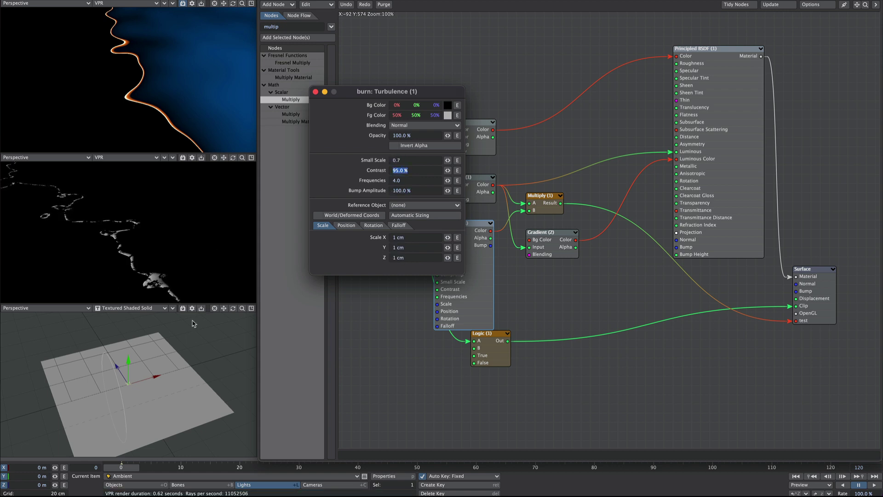
{"action": "left_click", "coordinate": [158, 270]}
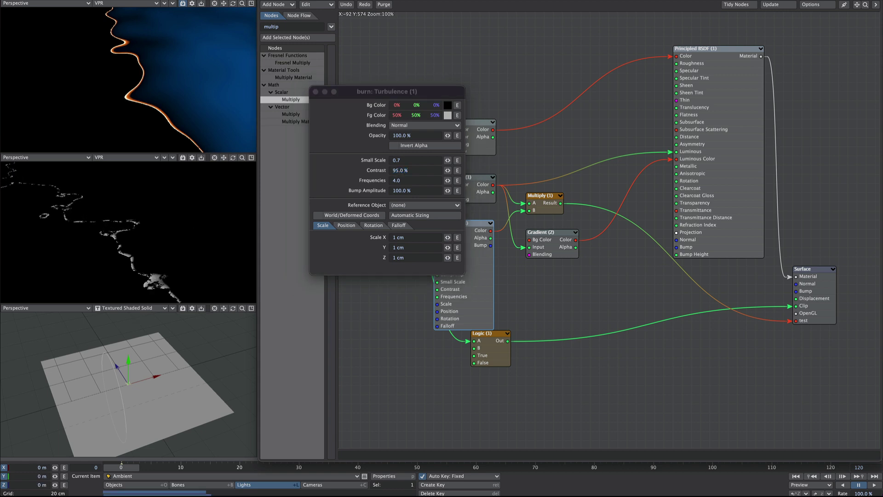
{"action": "left_click", "coordinate": [315, 92]}
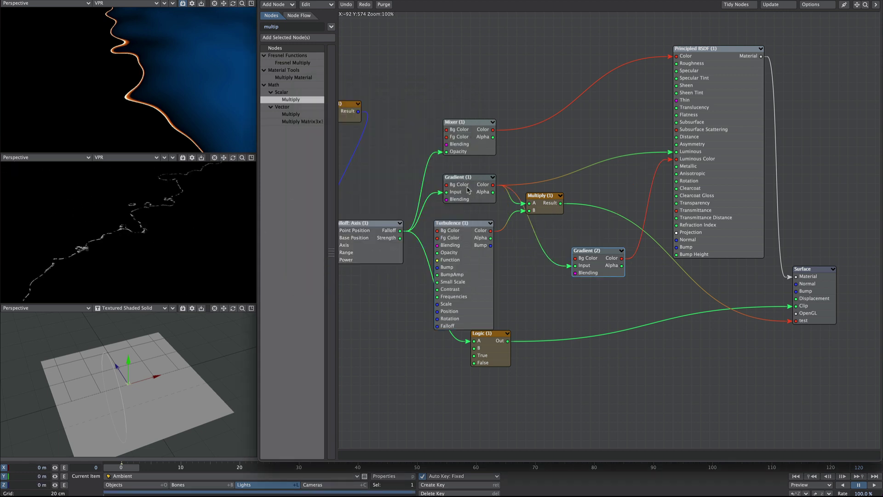
Step: Connect the Multiply Result to the second Gradient's Input and that Gradient's Color to the Surface's test input
{"action": "left_click_drag", "start_coordinate": [560, 203], "coordinate": [589, 266]}
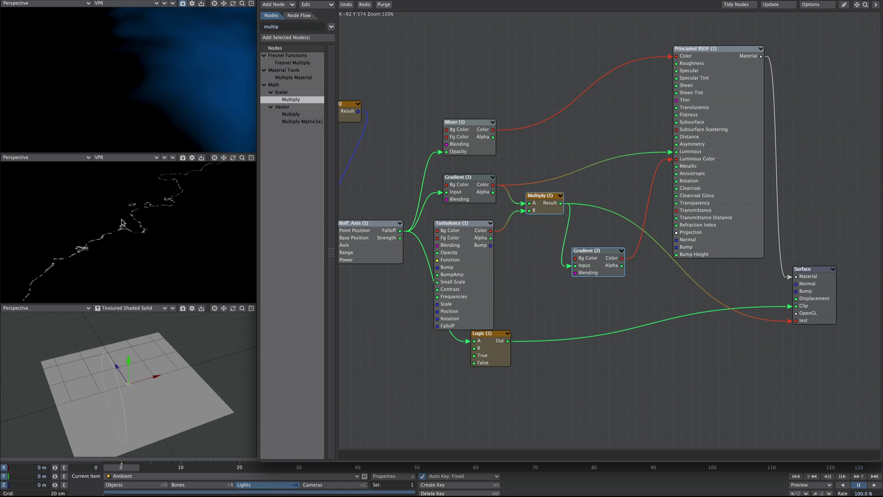
{"action": "left_click_drag", "start_coordinate": [623, 259], "coordinate": [796, 321]}
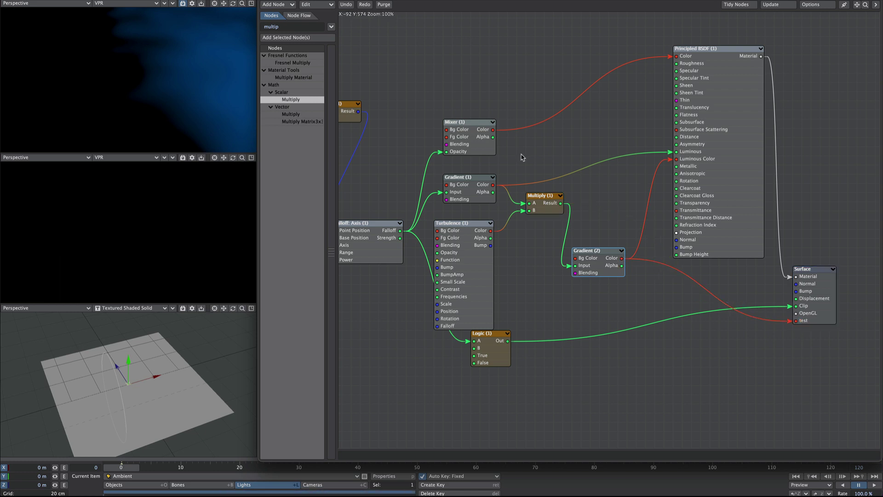
Step: Raise the Turbulence texture's foreground color brightness to 100% and close its settings
{"action": "double_click", "coordinate": [463, 261]}
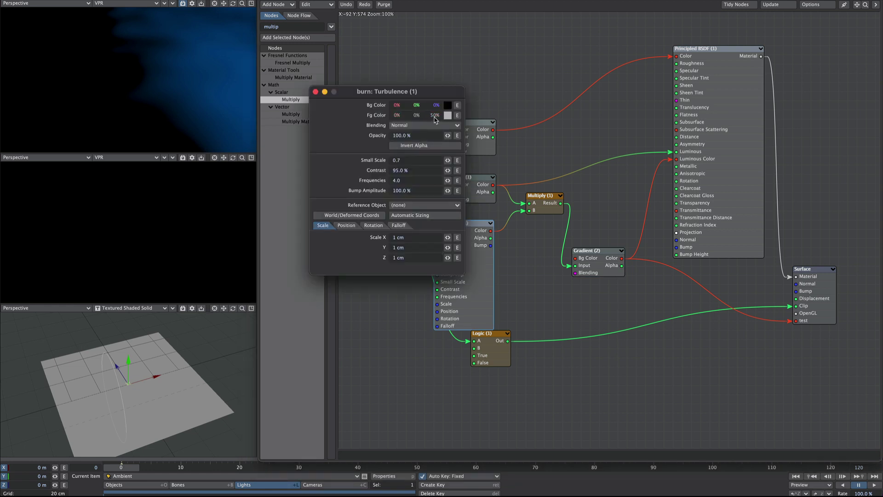
{"action": "left_click_drag", "start_coordinate": [435, 117], "coordinate": [461, 117]}
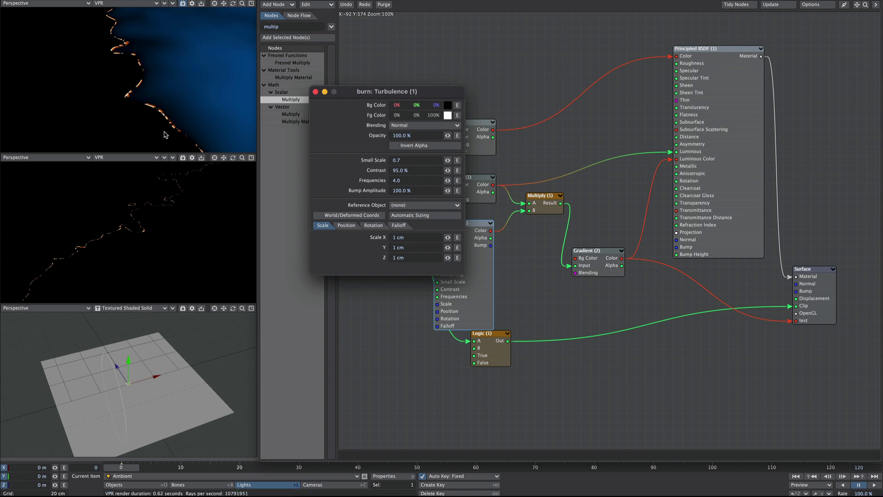
{"action": "left_click", "coordinate": [316, 92]}
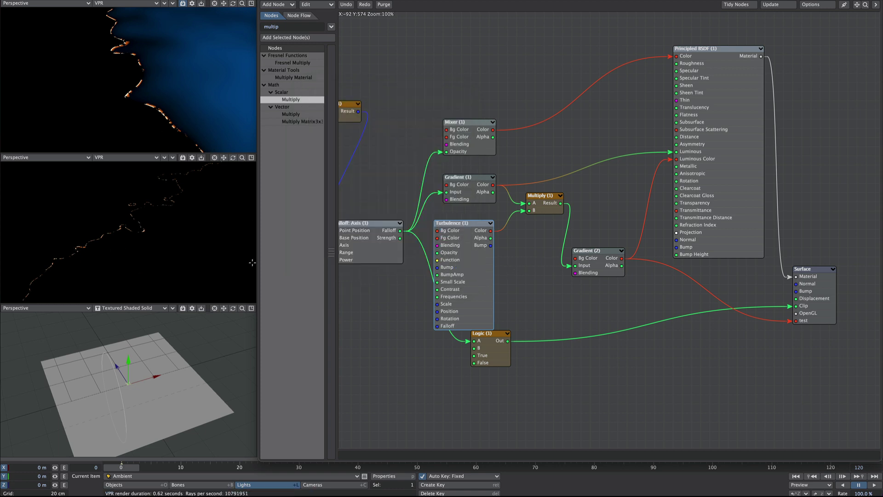
Step: Set the first Gradient's end value to 0.1 and move its black key to about position 0.056
{"action": "left_click_drag", "start_coordinate": [161, 235], "coordinate": [138, 234], "text": "ctrl+alt"}
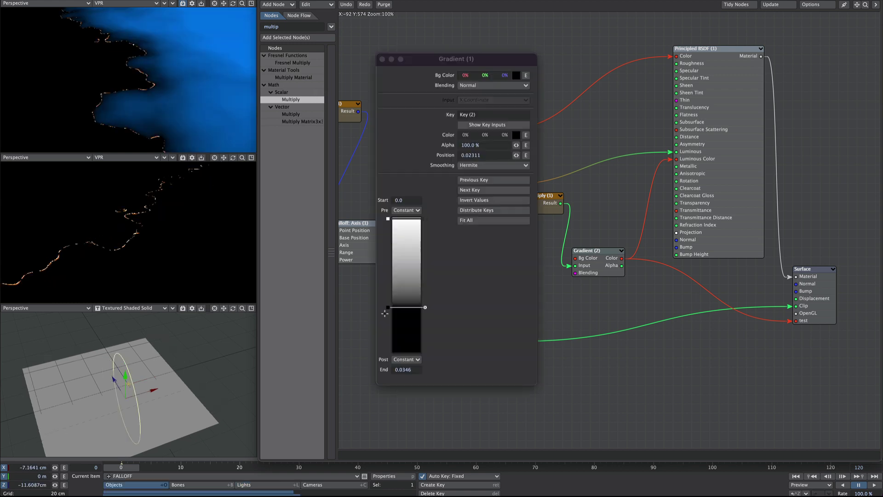
{"action": "left_click_drag", "start_coordinate": [391, 307], "coordinate": [403, 368]}
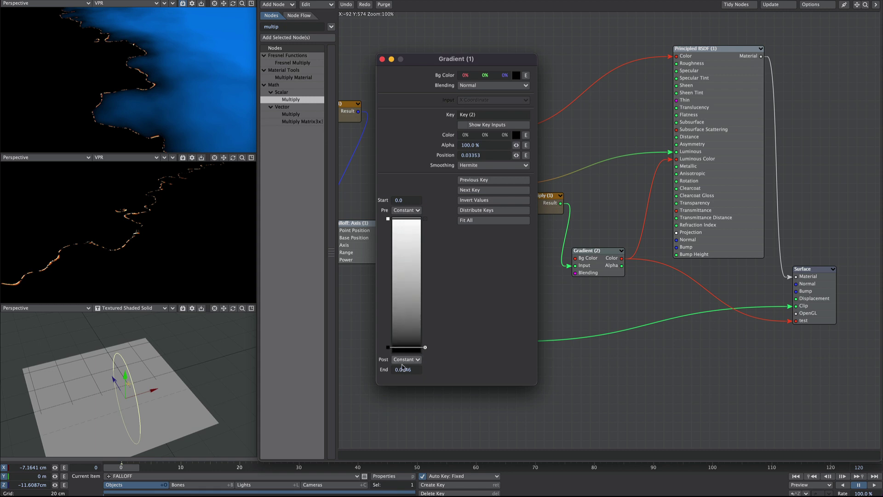
{"action": "left_click", "coordinate": [402, 368]}
{"action": "type", "text": "0.1"}
{"action": "key", "text": "Return"}
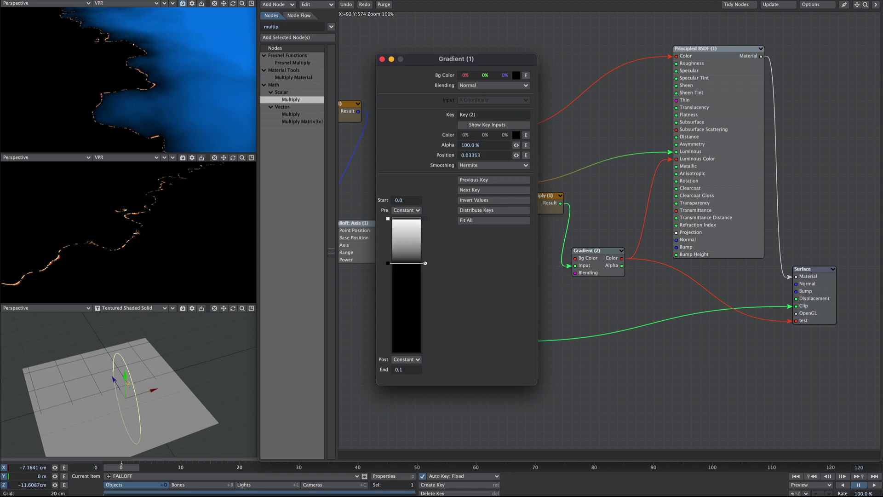
{"action": "left_click_drag", "start_coordinate": [389, 263], "coordinate": [389, 294]}
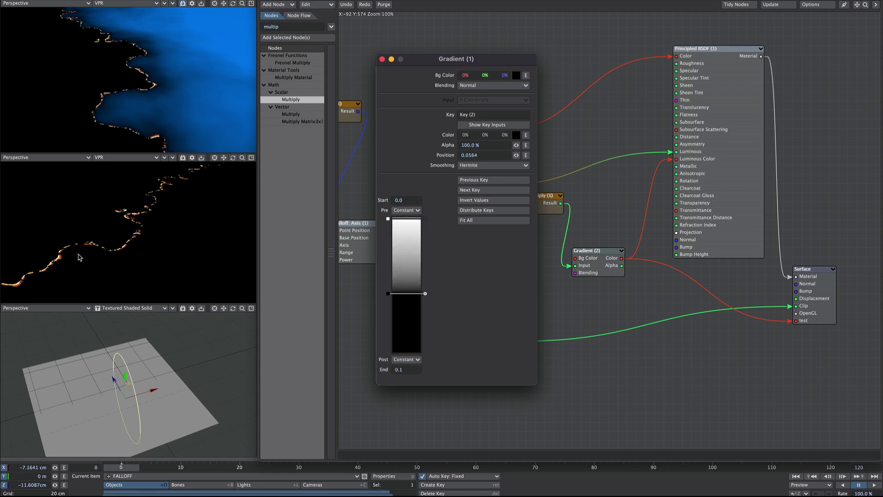
{"action": "left_click", "coordinate": [382, 59]}
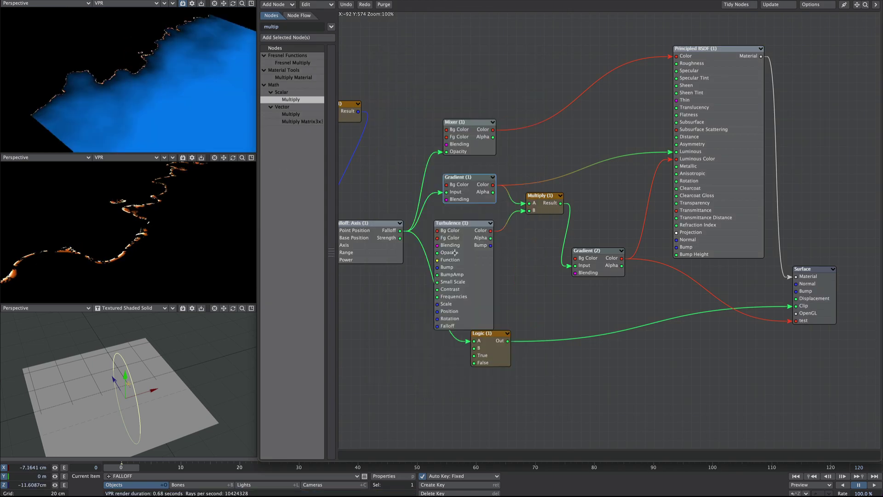
Step: Animate the Turbulence Y position with a key of about 55 cm at frame 16 and a Linear post behavior
{"action": "double_click", "coordinate": [460, 271]}
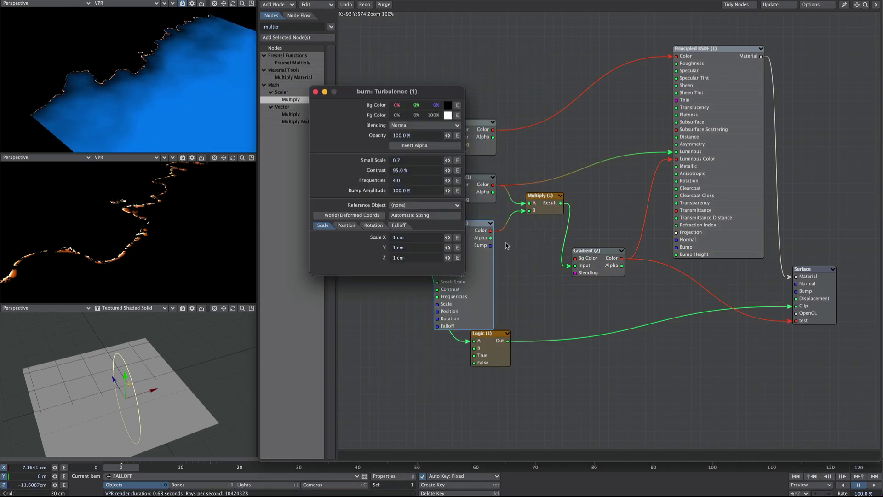
{"action": "left_click", "coordinate": [346, 225]}
{"action": "left_click", "coordinate": [458, 258]}
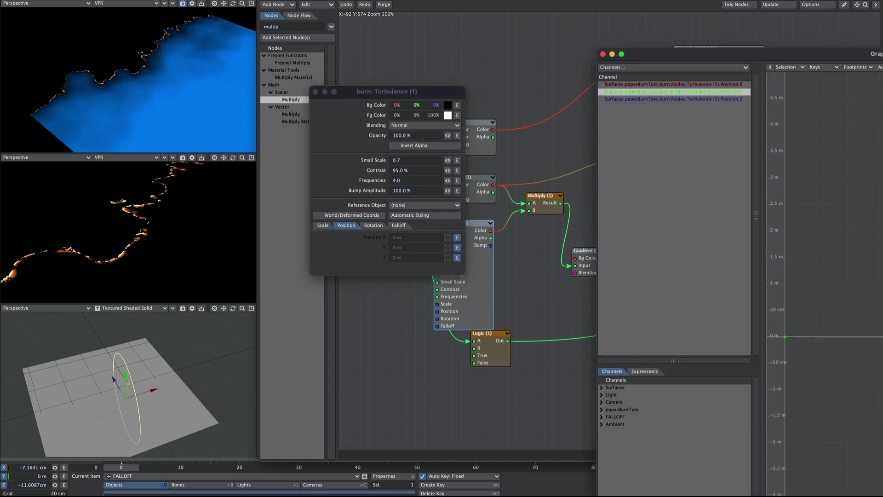
{"action": "left_click_drag", "start_coordinate": [800, 58], "coordinate": [422, 7]}
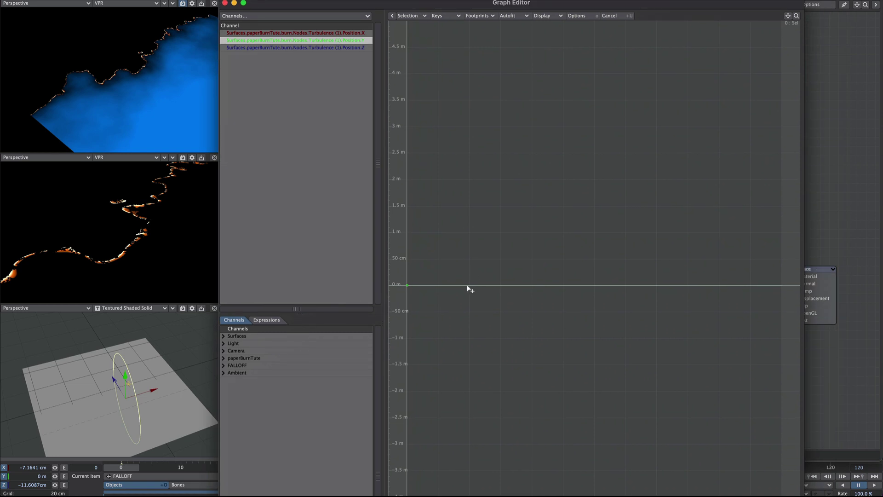
{"action": "left_click_drag", "start_coordinate": [458, 252], "coordinate": [476, 250]}
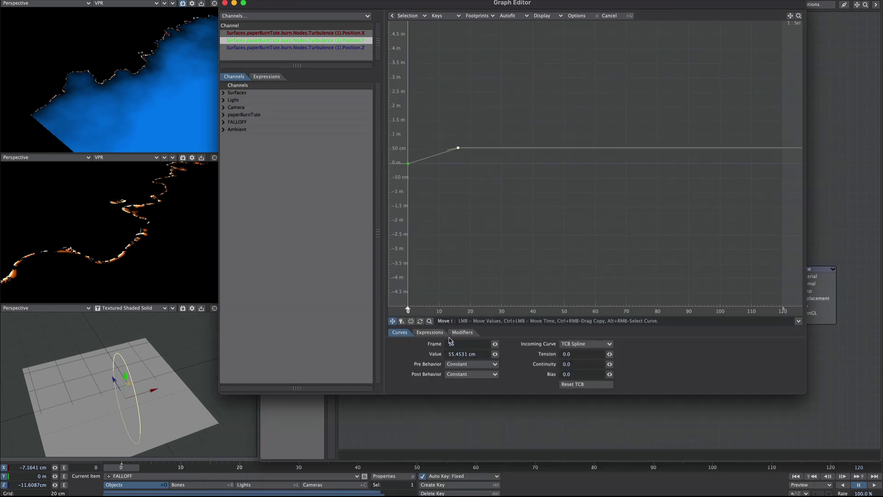
{"action": "left_click", "coordinate": [465, 374]}
{"action": "left_click", "coordinate": [454, 404]}
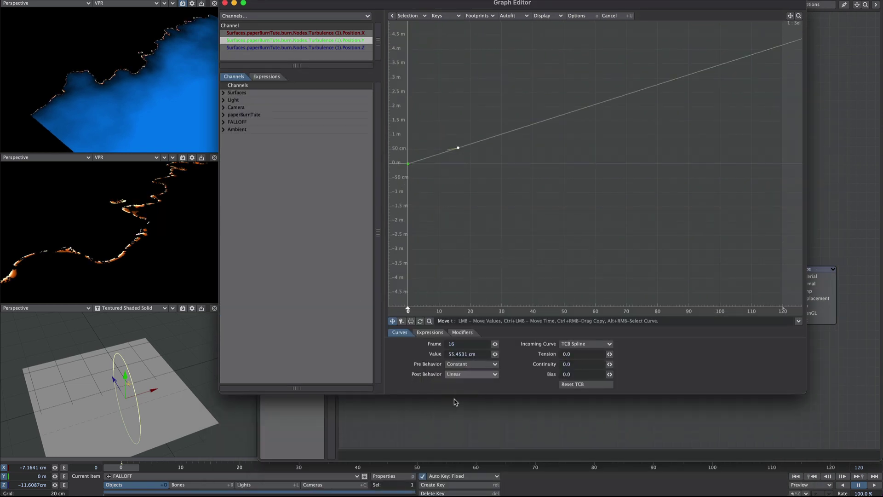
{"action": "left_click", "coordinate": [225, 3]}
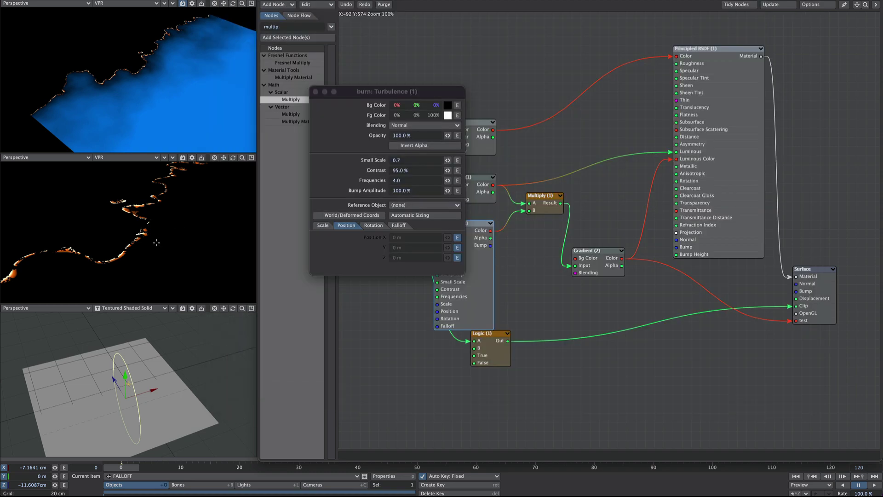
{"action": "left_click", "coordinate": [316, 92]}
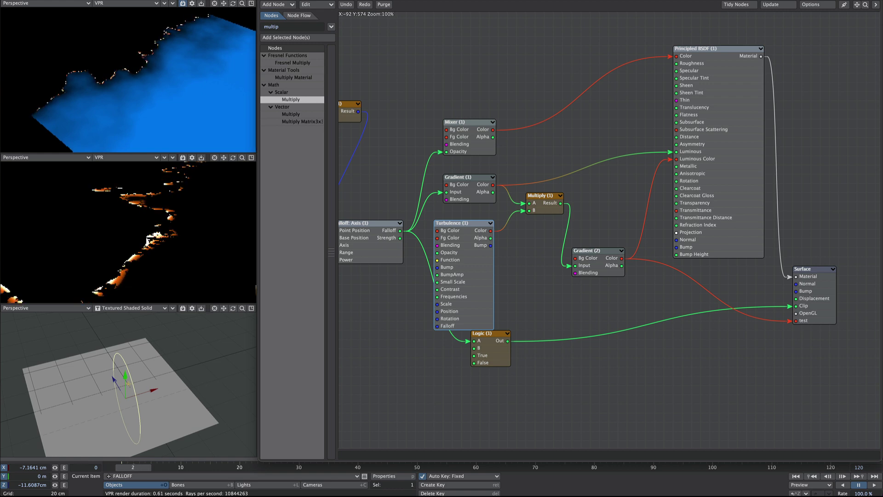
Step: Set the Turbulence texture's Y scale to 1 m, trying 10 cm and 30 cm first and previewing along the timeline
{"action": "double_click", "coordinate": [450, 254]}
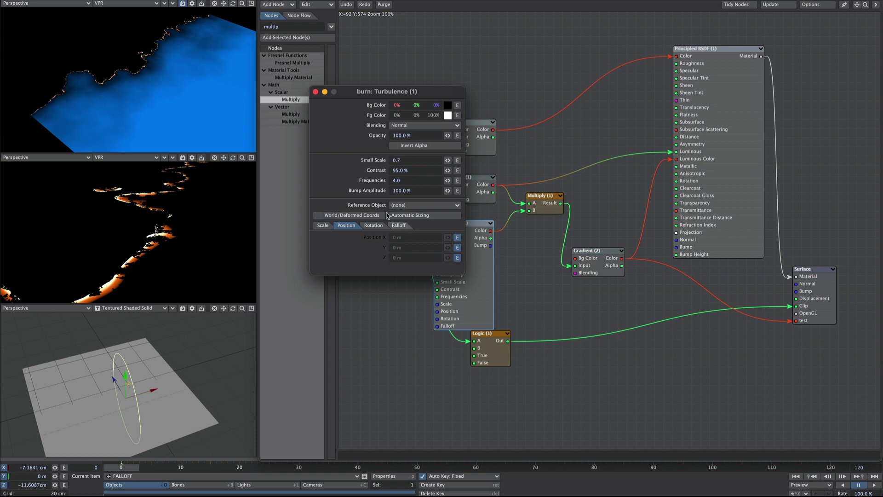
{"action": "left_click", "coordinate": [323, 226]}
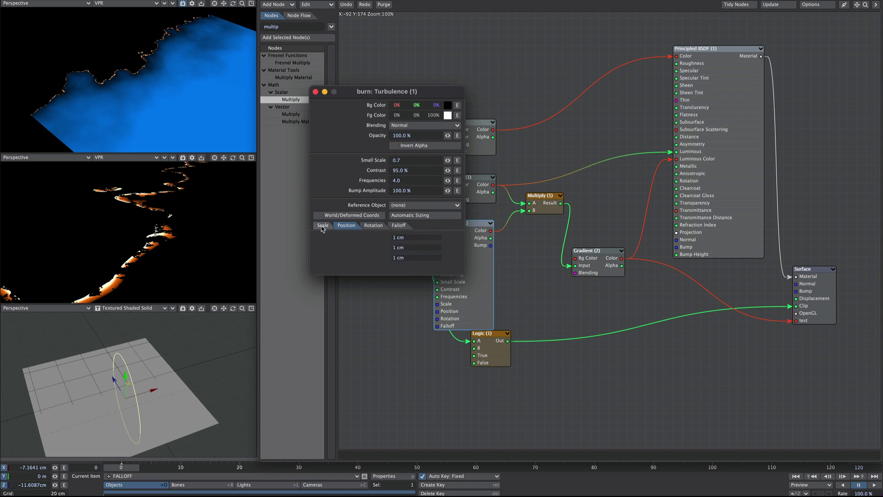
{"action": "left_click", "coordinate": [411, 250]}
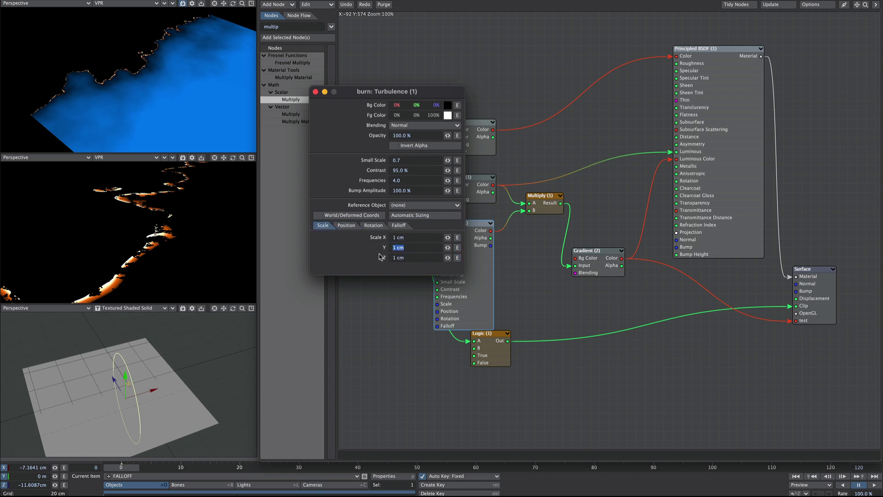
{"action": "type", "text": "10"}
{"action": "key", "text": "Tab"}
{"action": "left_click_drag", "start_coordinate": [130, 468], "coordinate": [147, 468]}
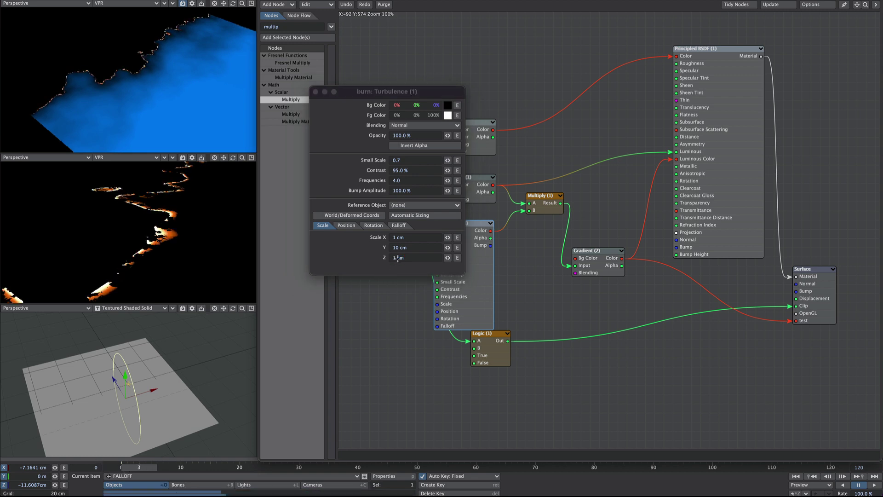
{"action": "type", "text": "30"}
{"action": "key", "text": "Tab"}
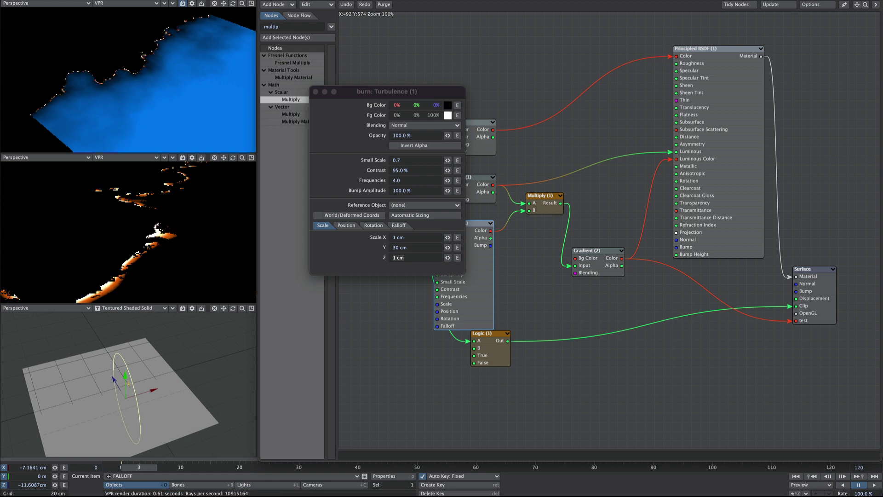
{"action": "left_click_drag", "start_coordinate": [407, 247], "coordinate": [382, 235]}
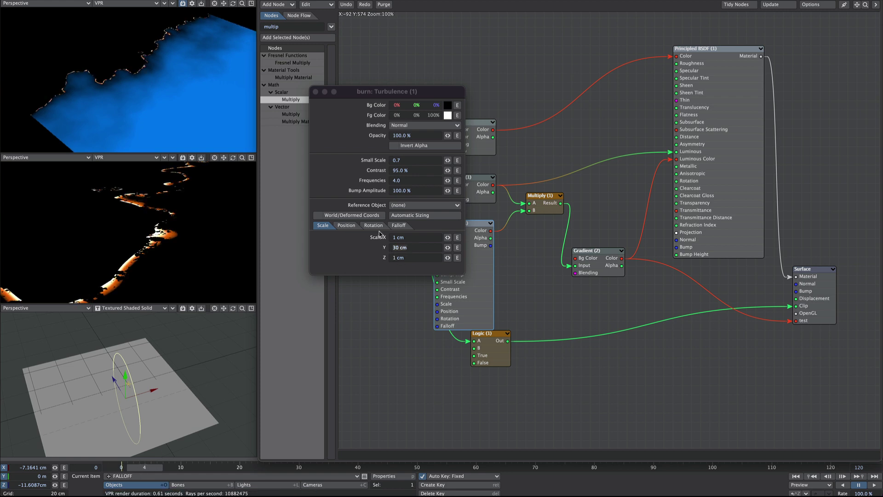
{"action": "type", "text": "1m"}
{"action": "key", "text": "Tab"}
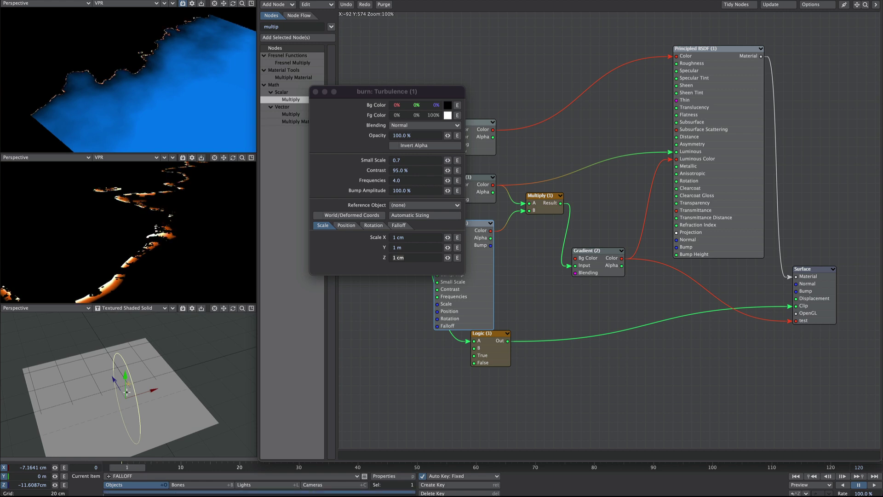
Step: Lower the Turbulence texture's Y position key at frame 16 to about 30 cm to slow the motion
{"action": "left_click", "coordinate": [346, 224]}
{"action": "left_click", "coordinate": [457, 248]}
{"action": "left_click_drag", "start_coordinate": [452, 250], "coordinate": [451, 260]}
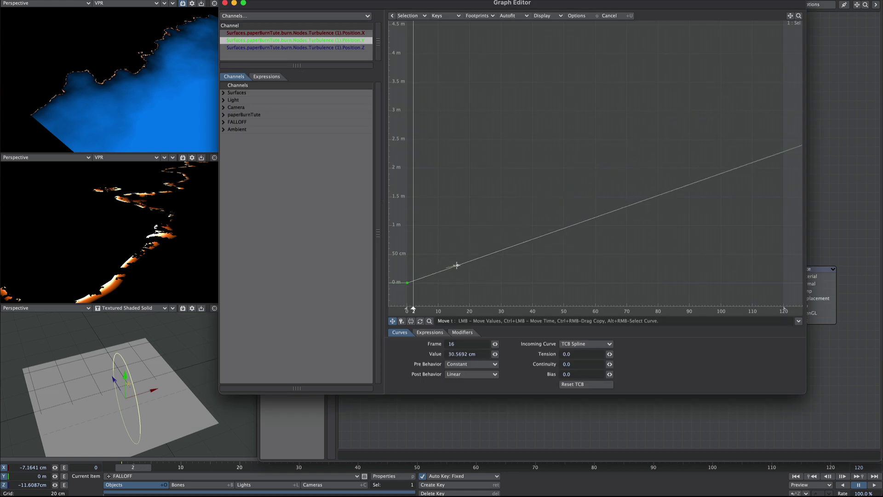
{"action": "left_click", "coordinate": [225, 4]}
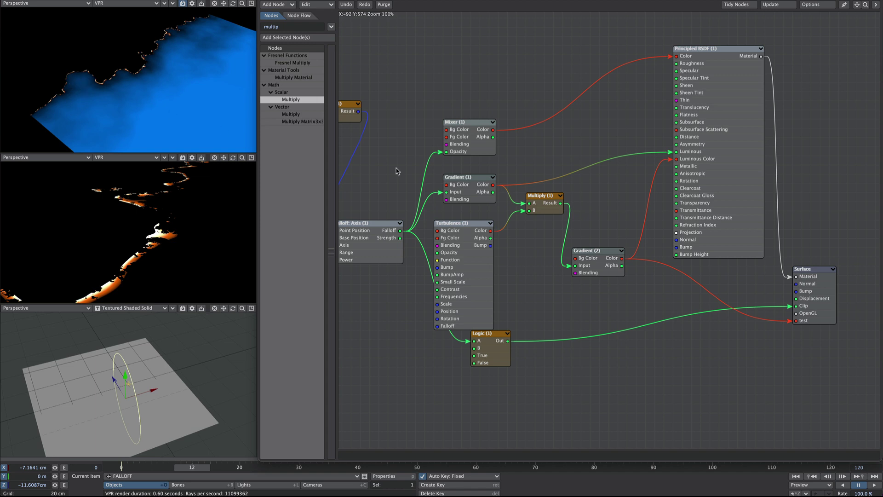
Step: Duplicate Gradient (1) and wire the copy from the Axis falloff output to the surface's test input
{"action": "left_click", "coordinate": [465, 184]}
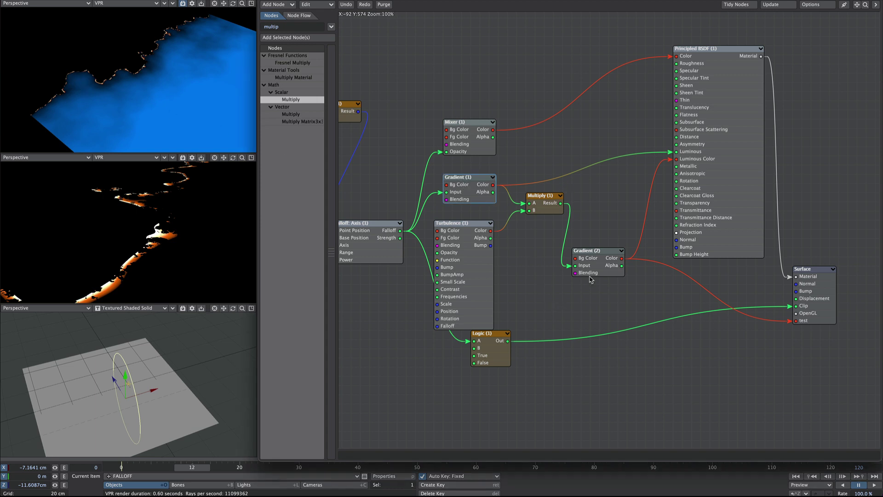
{"action": "key", "text": "ctrl+v"}
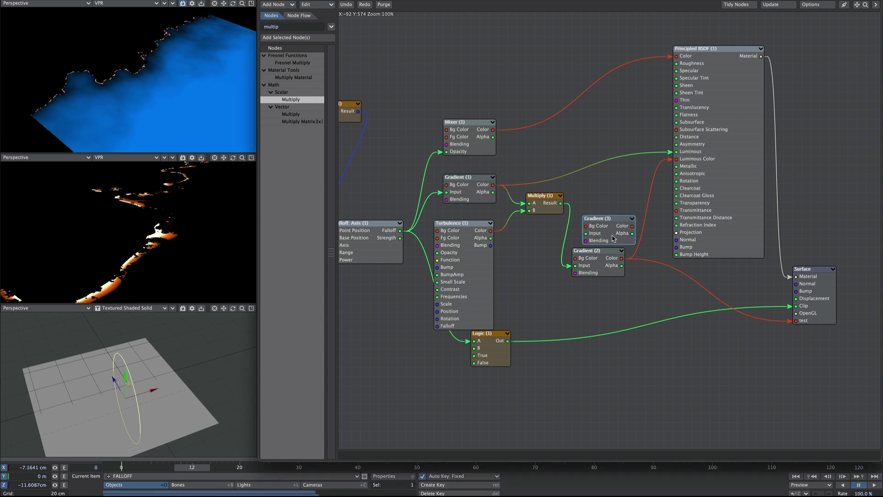
{"action": "left_click_drag", "start_coordinate": [613, 239], "coordinate": [593, 373]}
{"action": "left_click_drag", "start_coordinate": [400, 231], "coordinate": [796, 320]}
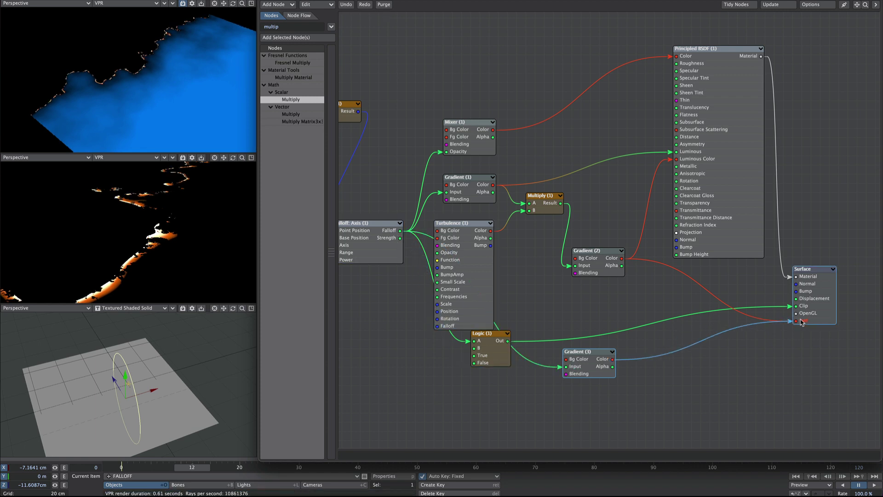
Step: Move the black key of Gradient (3) to the end of the ramp at position 0.1
{"action": "double_click", "coordinate": [600, 368]}
{"action": "left_click_drag", "start_coordinate": [398, 293], "coordinate": [398, 358]}
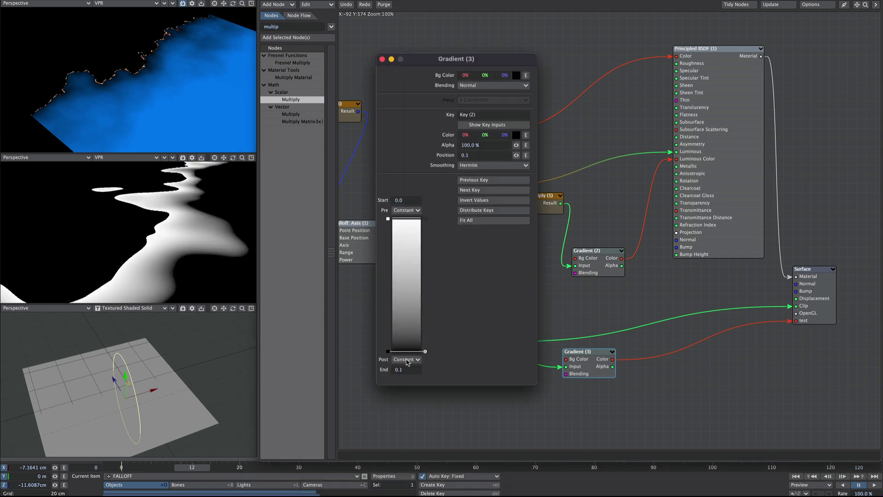
{"action": "left_click", "coordinate": [382, 60]}
Step: Select the paperBurnTute object and check the Surface Displacement distance in its properties
{"action": "left_click", "coordinate": [137, 475]}
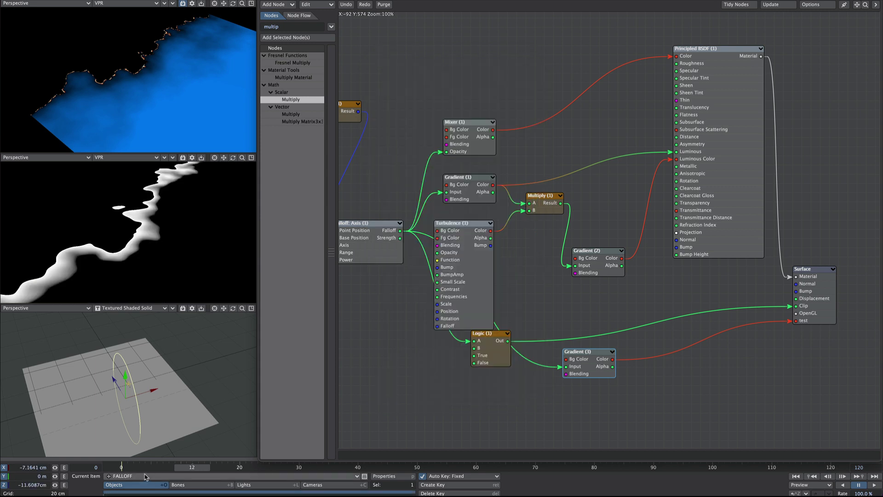
{"action": "left_click", "coordinate": [144, 469]}
{"action": "key", "text": "p"}
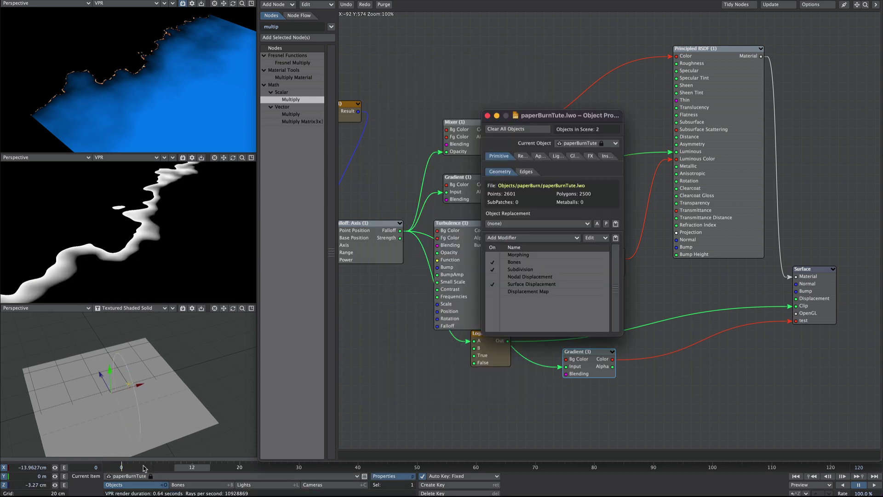
{"action": "left_click", "coordinate": [523, 285]}
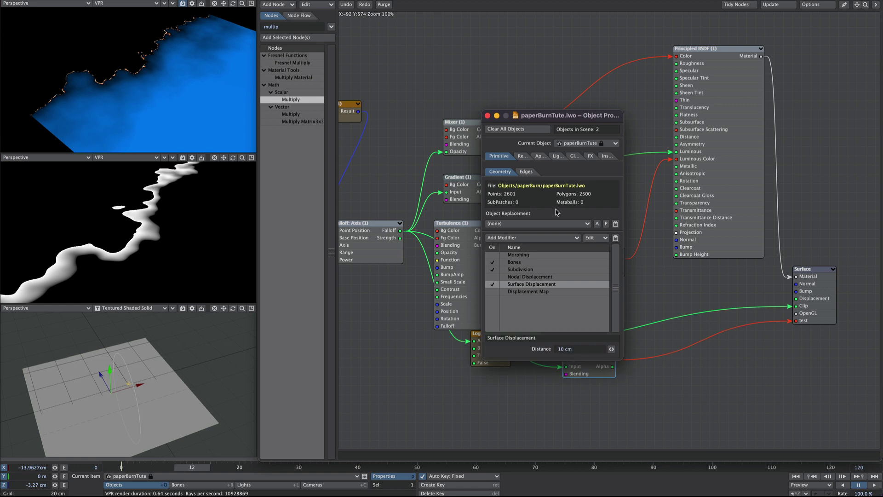
{"action": "left_click", "coordinate": [488, 116]}
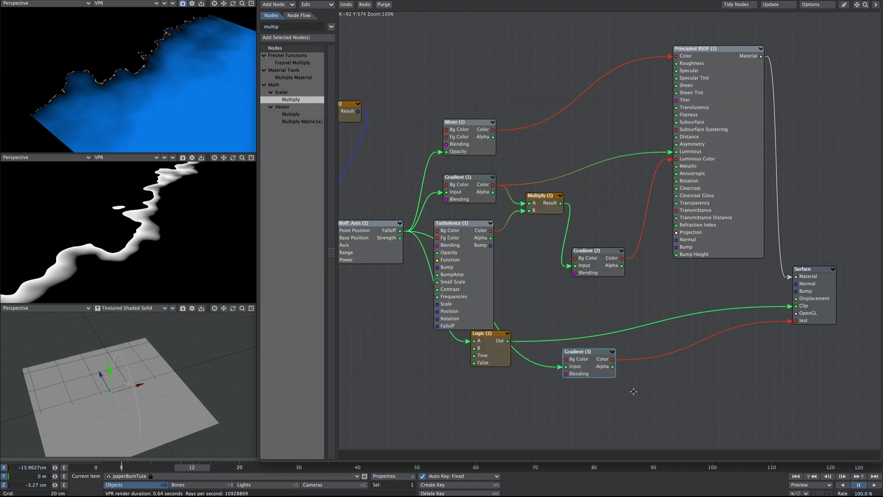
Step: Connect Gradient (3)'s color to the surface's Displacement input, and move and rotate the FALLOFF null to preview the displaced edge
{"action": "left_click_drag", "start_coordinate": [612, 359], "coordinate": [694, 343]}
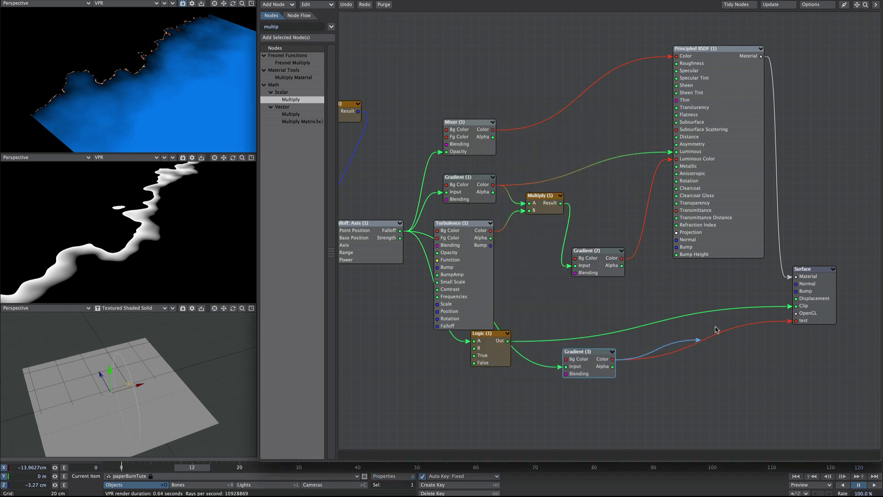
{"action": "left_click_drag", "start_coordinate": [768, 300], "coordinate": [803, 300]}
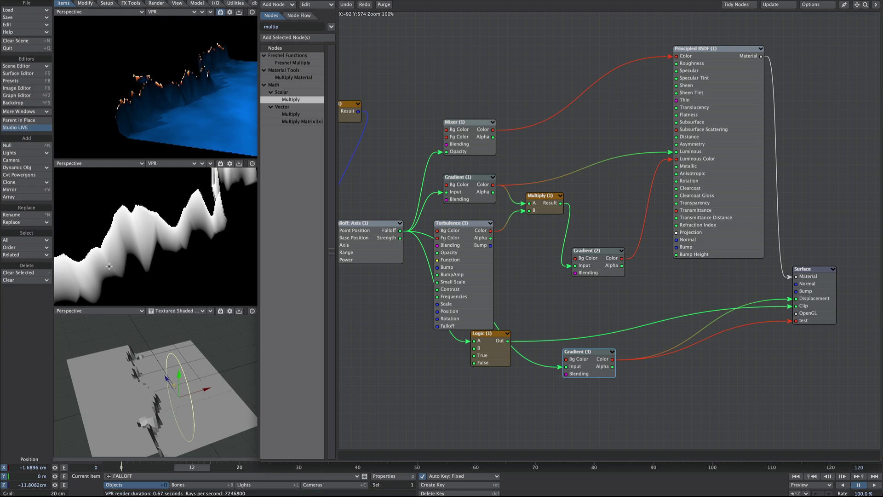
{"action": "key", "text": "alt+F2"}
{"action": "left_click_drag", "start_coordinate": [129, 384], "coordinate": [110, 383]}
{"action": "key", "text": "y"}
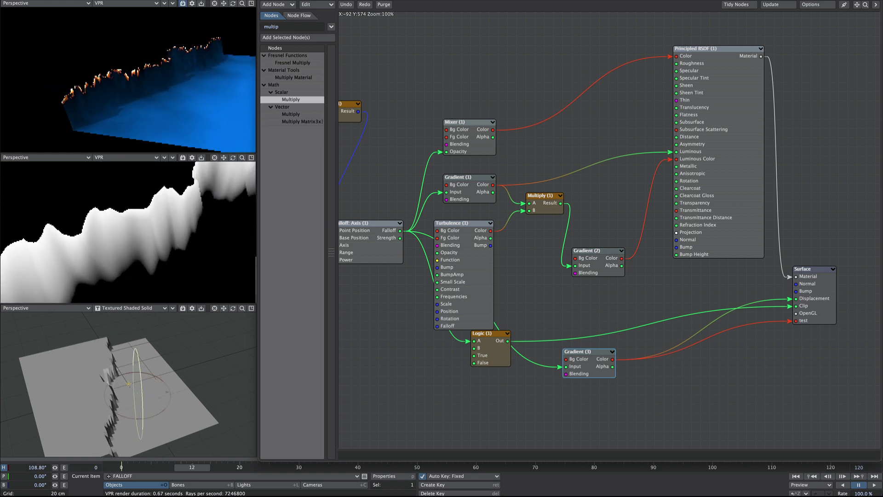
{"action": "key", "text": "t"}
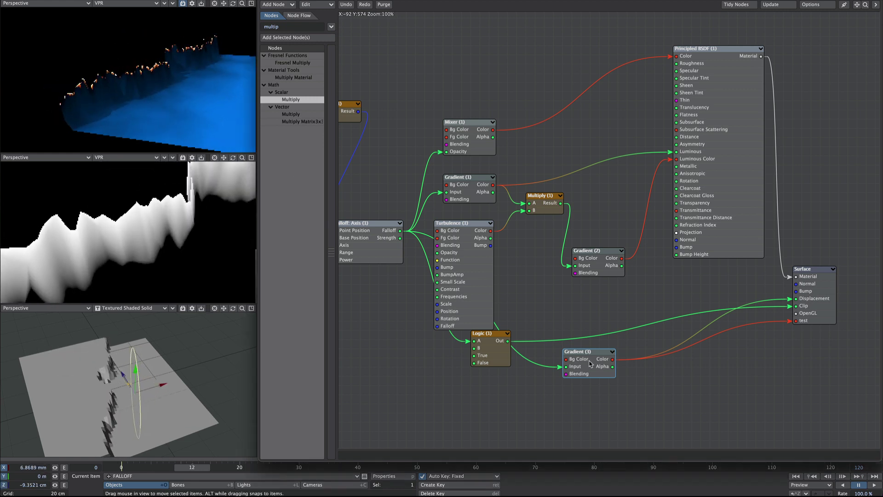
Step: Reduce the brightness of Gradient (3)'s first key color to 11% to soften the displacement
{"action": "double_click", "coordinate": [608, 372]}
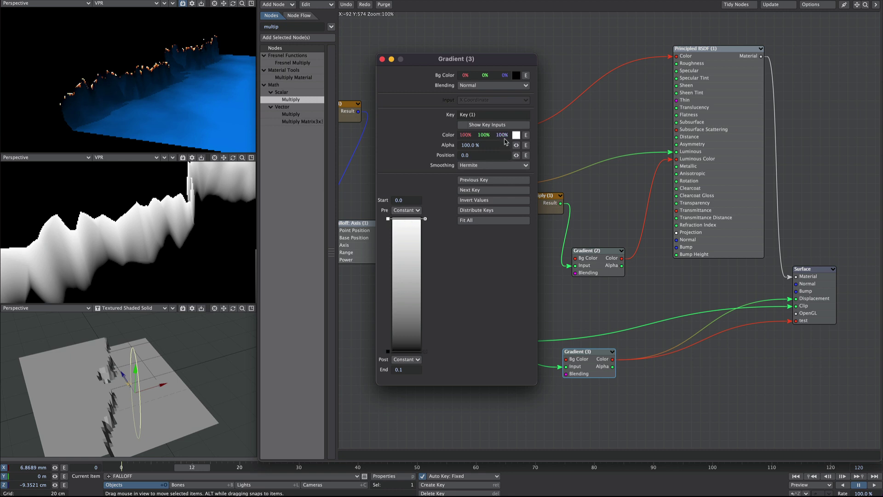
{"action": "left_click_drag", "start_coordinate": [502, 135], "coordinate": [481, 135]}
{"action": "left_click_drag", "start_coordinate": [167, 98], "coordinate": [184, 106], "text": "alt"}
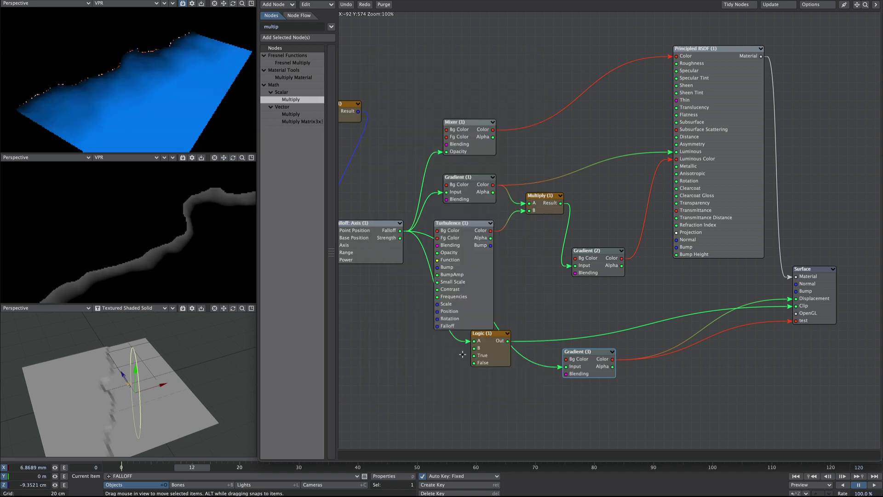
Step: Adjust Gradient (3)'s end value and reposition its black key to widen the displaced band
{"action": "double_click", "coordinate": [579, 368]}
{"action": "left_click", "coordinate": [398, 369]}
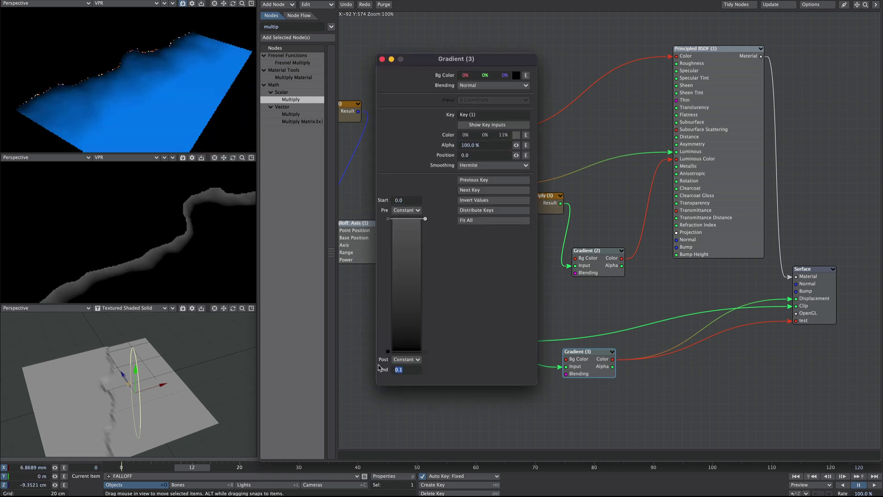
{"action": "type", "text": "0.1"}
{"action": "key", "text": "Return"}
{"action": "left_click_drag", "start_coordinate": [393, 343], "coordinate": [393, 322]}
{"action": "left_click_drag", "start_coordinate": [393, 322], "coordinate": [393, 299]}
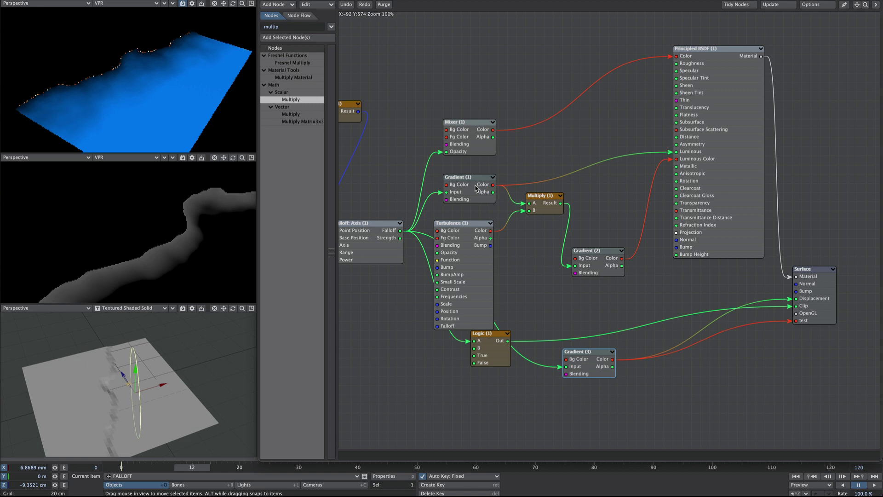
Step: Set Gradient (1)'s end value to 0.2 and move its black key to about position 0.15
{"action": "double_click", "coordinate": [476, 188]}
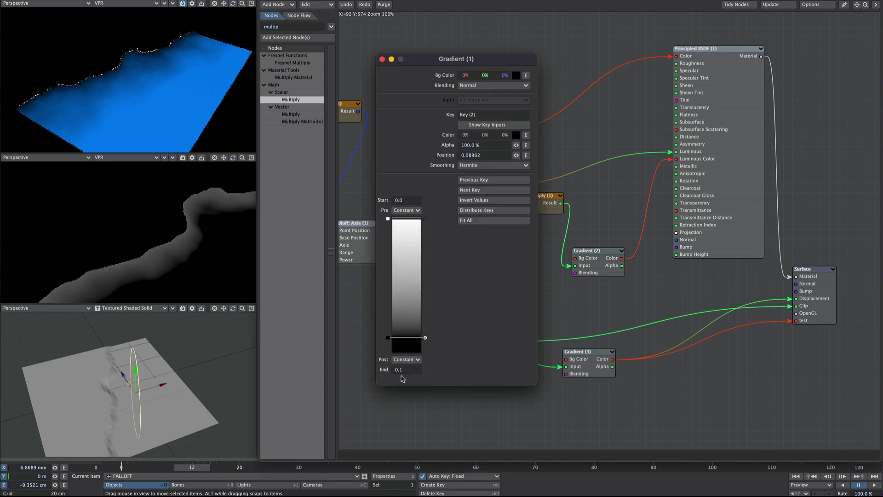
{"action": "left_click", "coordinate": [400, 369]}
{"action": "type", "text": "0.2"}
{"action": "key", "text": "Return"}
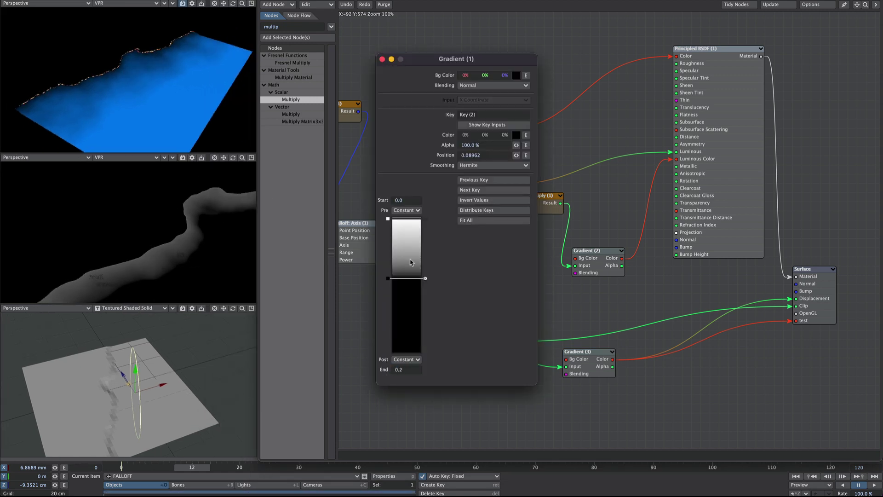
{"action": "left_click_drag", "start_coordinate": [409, 278], "coordinate": [405, 318]}
{"action": "left_click_drag", "start_coordinate": [168, 70], "coordinate": [155, 78], "text": "alt"}
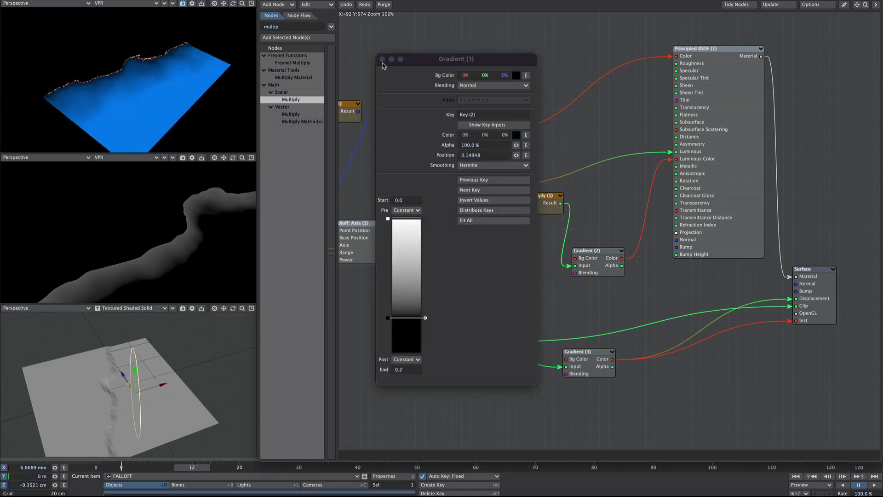
{"action": "left_click", "coordinate": [381, 59]}
Step: Rotate the FALLOFF null to a heading of about 212° and move it to about X -4 cm, Z -13.8 cm
{"action": "left_click_drag", "start_coordinate": [138, 382], "coordinate": [124, 417], "text": "alt"}
{"action": "key", "text": "y"}
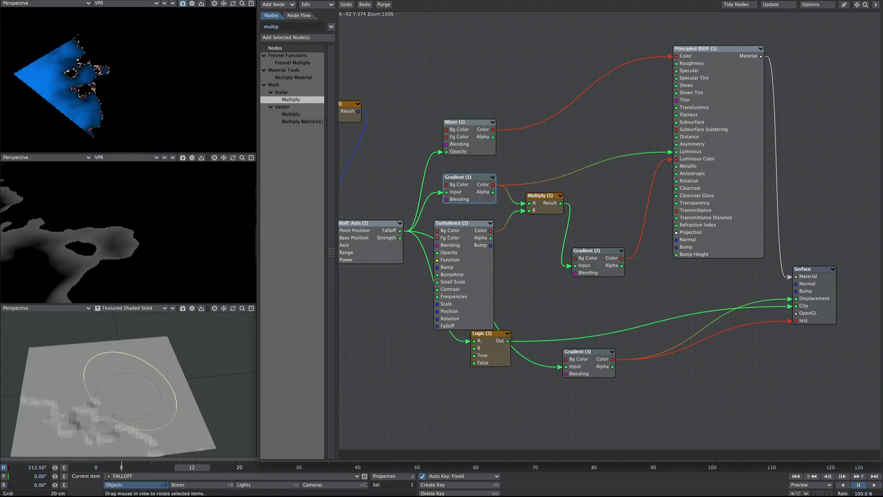
{"action": "key", "text": "t"}
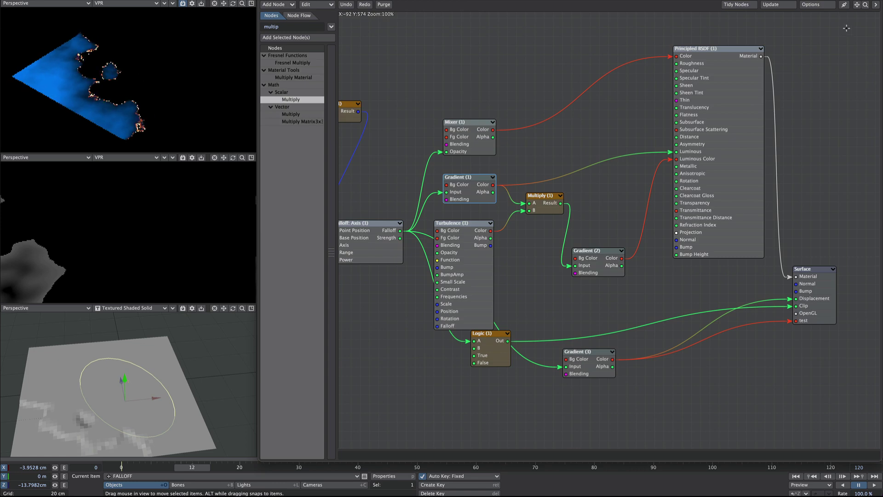
Step: Move the Item Info node away from the Falloff node and connect its Scaling output to the Procedural node's Scale input
{"action": "left_click_drag", "start_coordinate": [856, 4], "coordinate": [882, 16]}
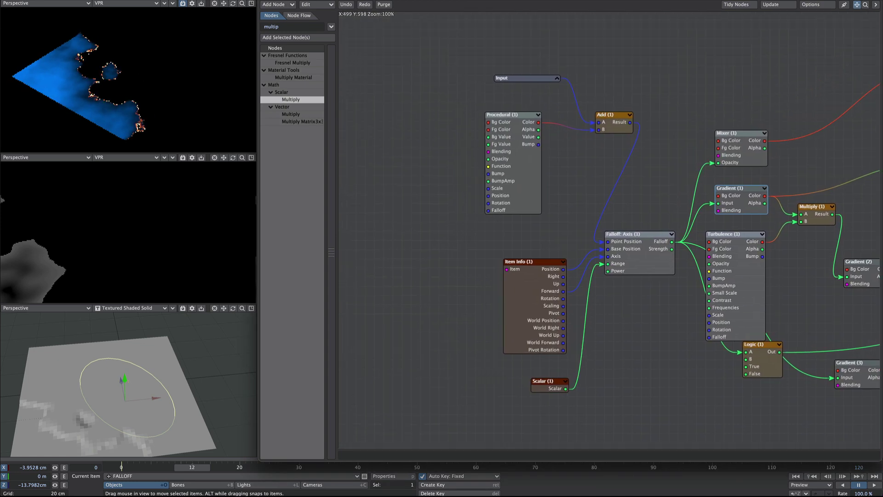
{"action": "left_click_drag", "start_coordinate": [527, 301], "coordinate": [500, 233]}
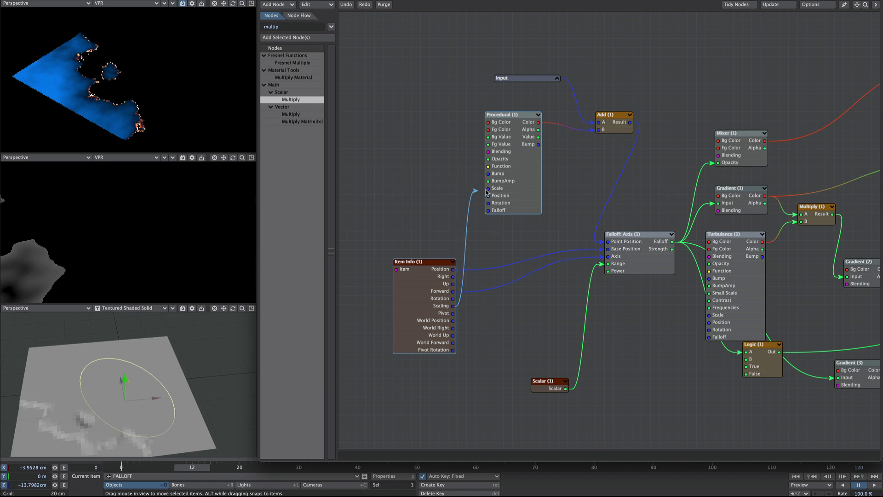
{"action": "left_click_drag", "start_coordinate": [488, 192], "coordinate": [489, 188]}
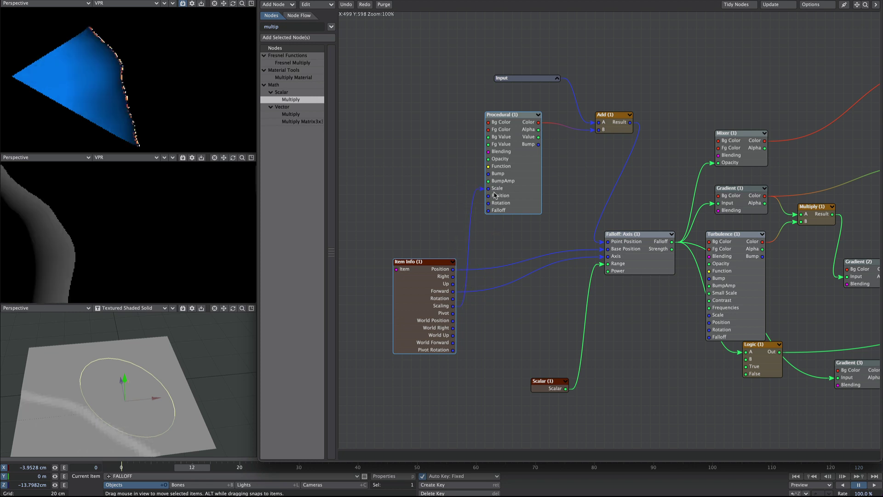
Step: Stretch the FALLOFF null along its Z and X axes to control the noise scale
{"action": "key", "text": "h"}
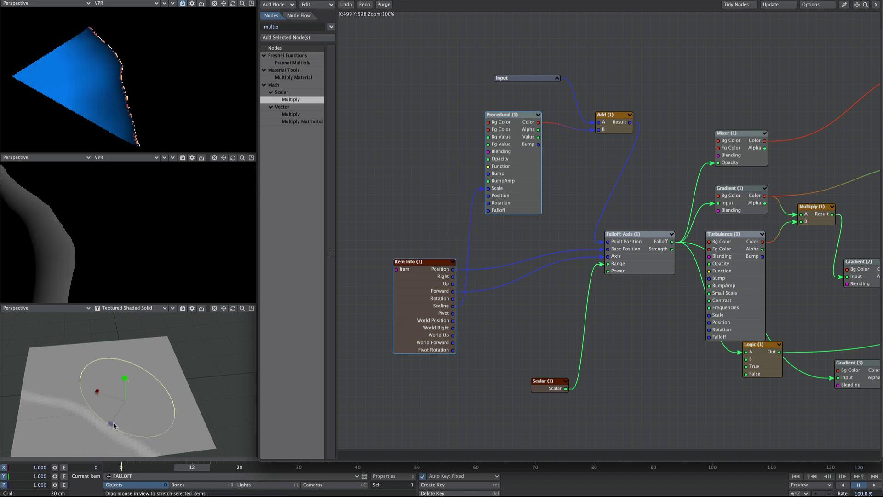
{"action": "left_click_drag", "start_coordinate": [113, 425], "coordinate": [125, 354]}
{"action": "left_click_drag", "start_coordinate": [97, 392], "coordinate": [206, 432]}
Step: Rotate the FALLOFF null to a heading of about 85° and move it to about X 6.9 cm, Z -21.3 cm
{"action": "key", "text": "t"}
{"action": "key", "text": "y"}
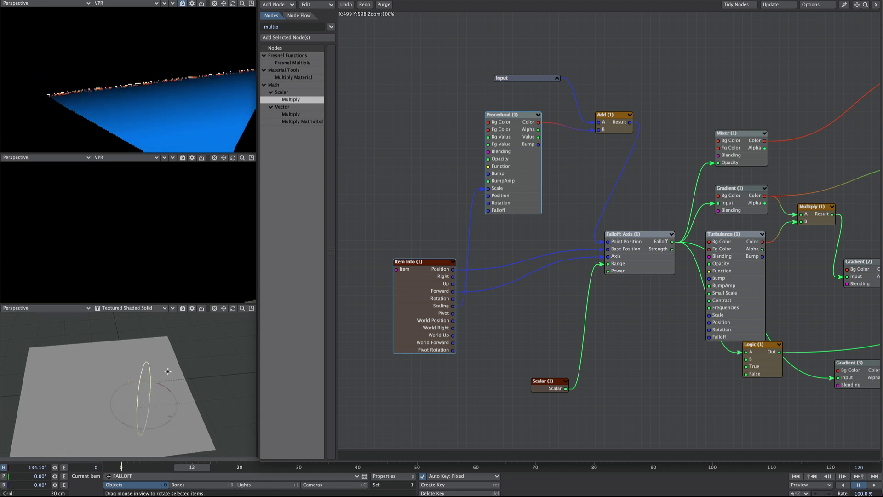
{"action": "left_click_drag", "start_coordinate": [202, 433], "coordinate": [202, 388]}
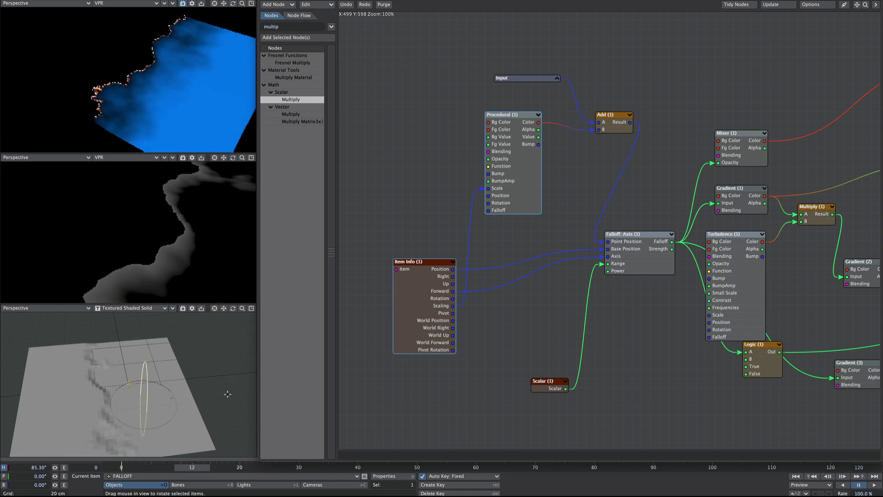
{"action": "key", "text": "t"}
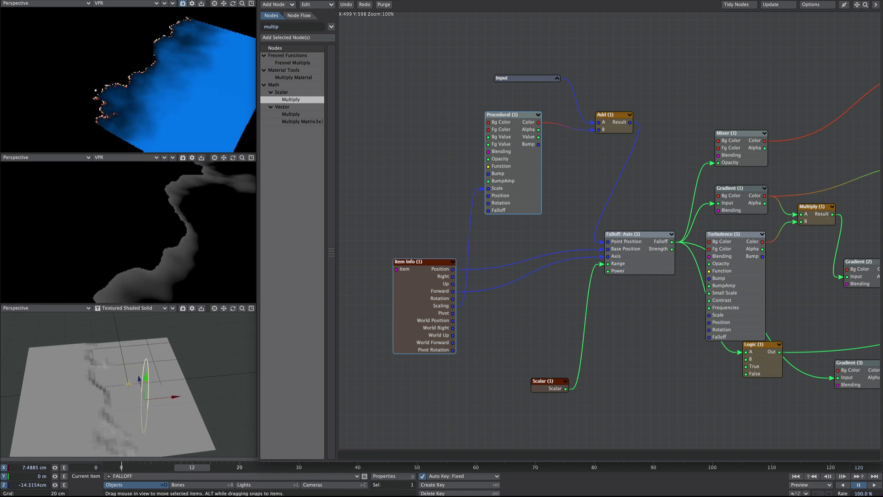
{"action": "mouse_move", "coordinate": [140, 378]}
{"action": "left_mouse_down"}
{"action": "mouse_move", "coordinate": [181, 381]}
{"action": "mouse_move", "coordinate": [139, 384]}
{"action": "left_mouse_up"}
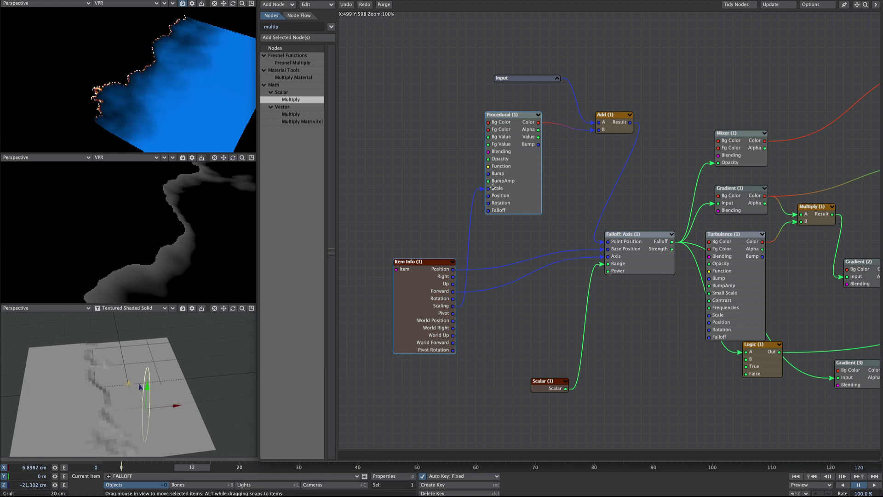
Step: Change the Procedural node's texture type to Ridged Multi-fractal
{"action": "double_click", "coordinate": [501, 198]}
{"action": "left_click", "coordinate": [424, 105]}
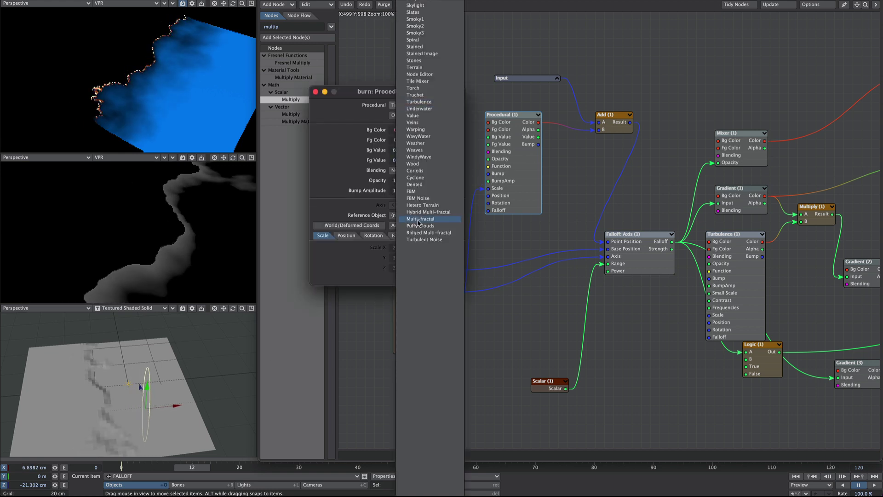
{"action": "left_click", "coordinate": [425, 233]}
Step: Rescale the FALLOFF null and move it to about X 19 cm, Z 3.7 cm to test the ridged noise
{"action": "left_click_drag", "start_coordinate": [148, 332], "coordinate": [177, 327]}
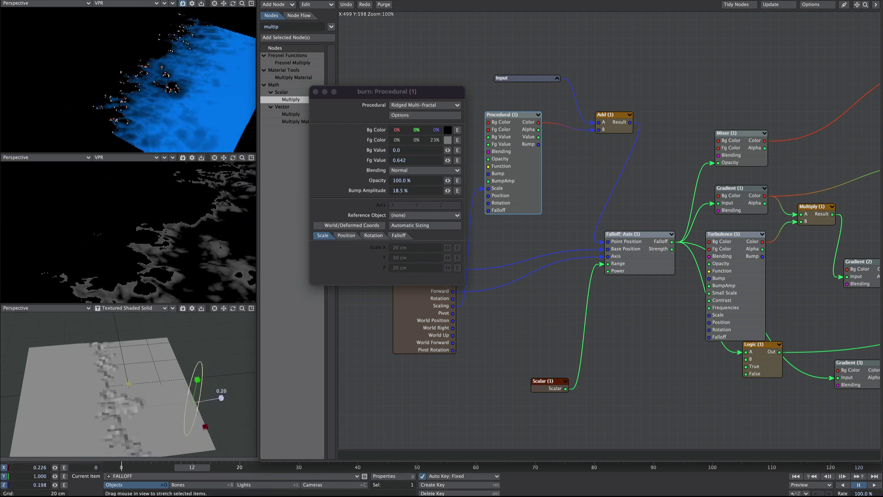
{"action": "mouse_move", "coordinate": [167, 382]}
{"action": "left_mouse_down"}
{"action": "mouse_move", "coordinate": [195, 381]}
{"action": "mouse_move", "coordinate": [156, 377]}
{"action": "mouse_move", "coordinate": [179, 373]}
{"action": "mouse_move", "coordinate": [153, 379]}
{"action": "left_mouse_up"}
{"action": "left_click_drag", "start_coordinate": [153, 380], "coordinate": [158, 377]}
Step: Set the Scalar node that drives the falloff range to 1.0
{"action": "double_click", "coordinate": [547, 382]}
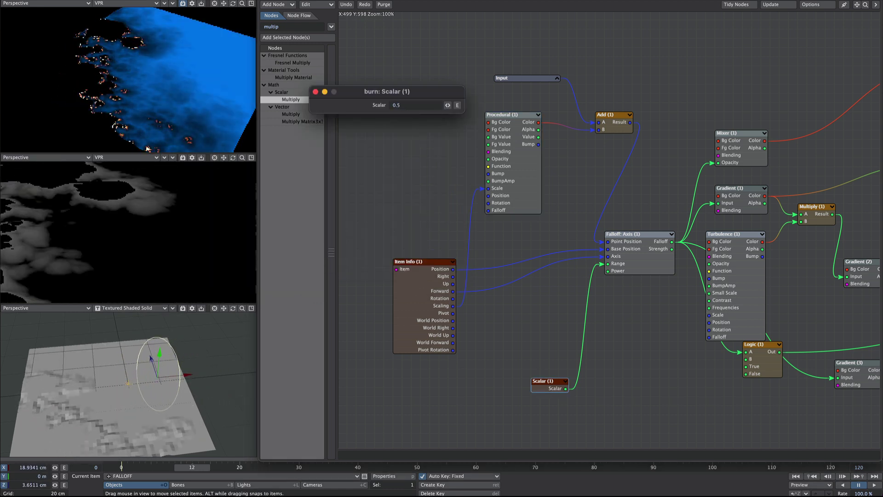
{"action": "type", "text": "1.0"}
{"action": "key", "text": "Return"}
{"action": "key", "text": "h"}
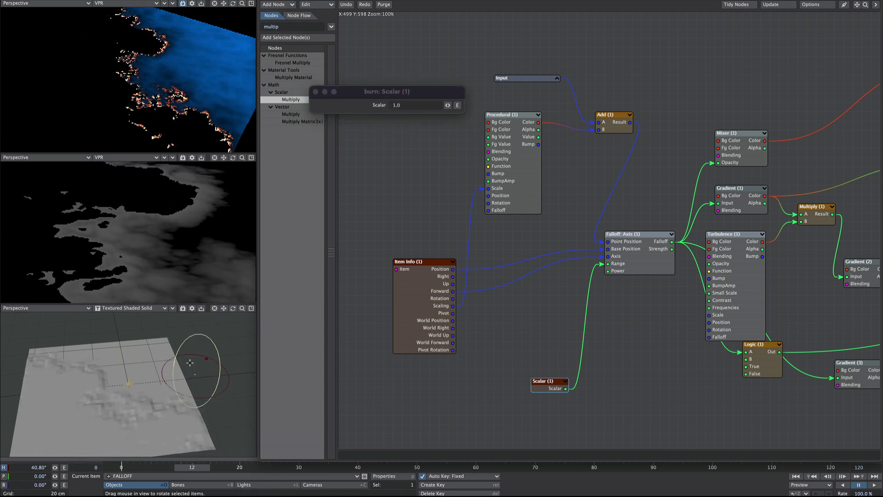
Step: Rotate the FALLOFF null further and ready it for moving to test the wider falloff range
{"action": "left_click_drag", "start_coordinate": [226, 386], "coordinate": [176, 363]}
{"action": "key", "text": "t"}
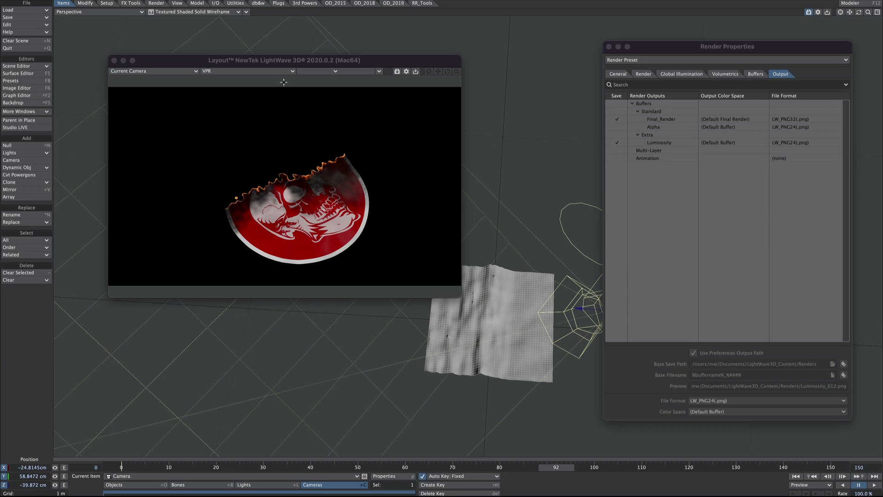
Step: Preview the Alpha and Luminosity render buffers from the current camera, and close the VPR preview window
{"action": "left_click", "coordinate": [324, 71]}
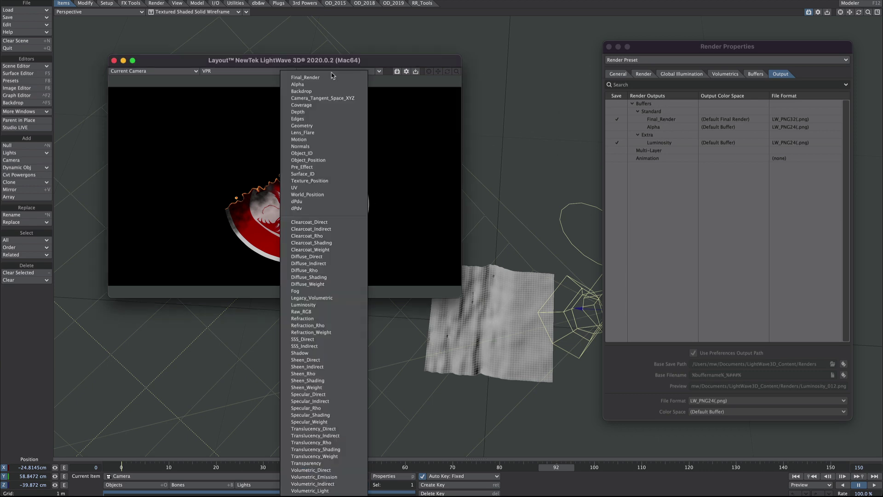
{"action": "left_click", "coordinate": [319, 88]}
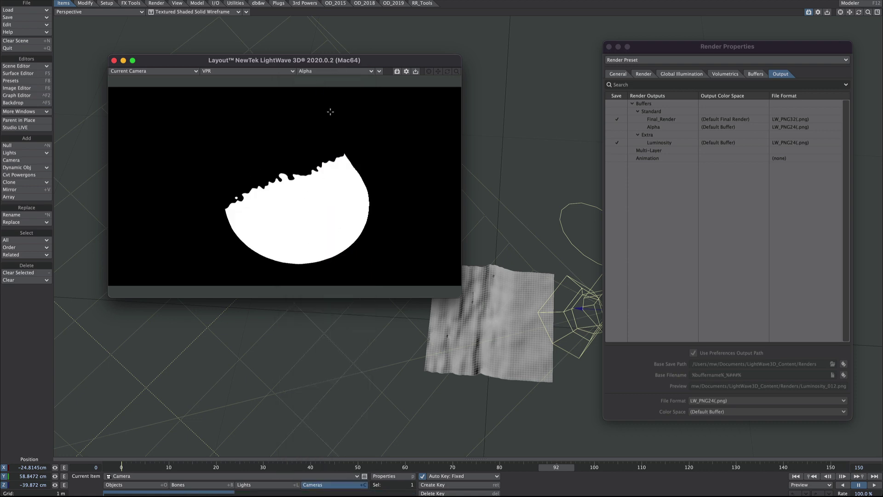
{"action": "left_click", "coordinate": [316, 72]}
{"action": "left_click", "coordinate": [318, 94]}
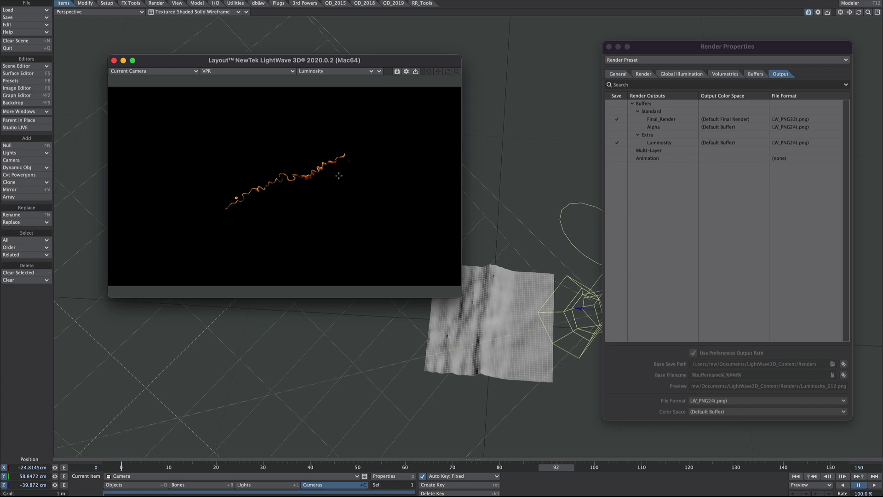
{"action": "left_click", "coordinate": [113, 60]}
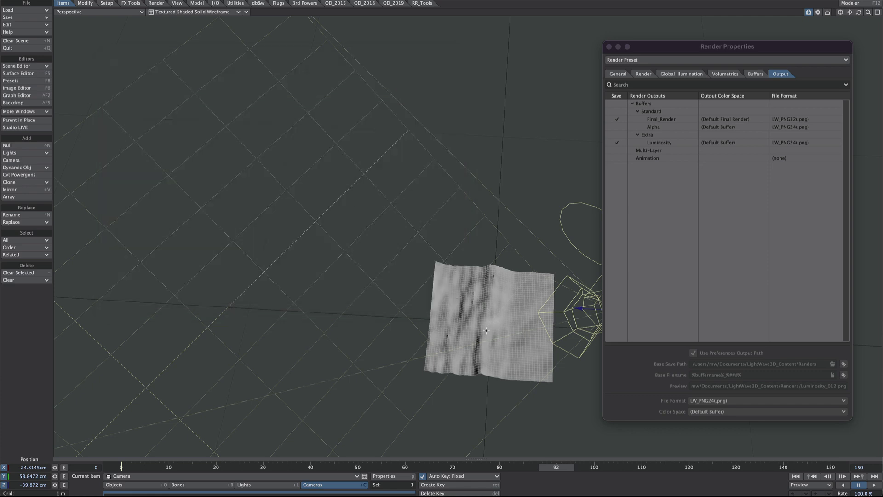
{"action": "left_click_drag", "start_coordinate": [486, 330], "coordinate": [448, 227], "text": "alt"}
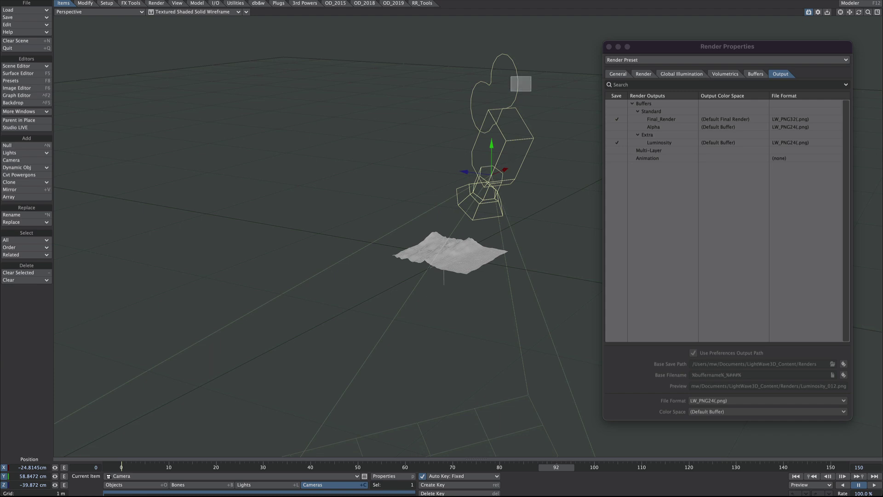
{"action": "left_click", "coordinate": [222, 4]}
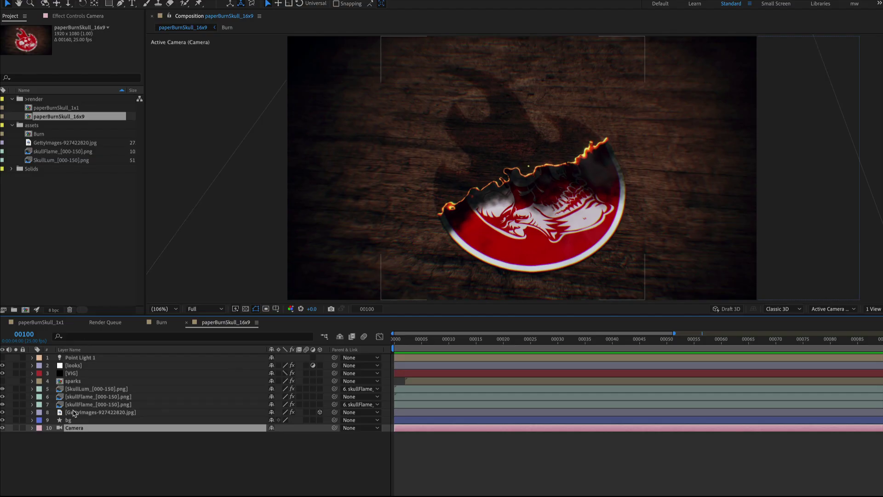
Step: Switch to After Effects and review the skullFlame and SkullLum image sequences across several frames in their own layer viewers
{"action": "double_click", "coordinate": [97, 396]}
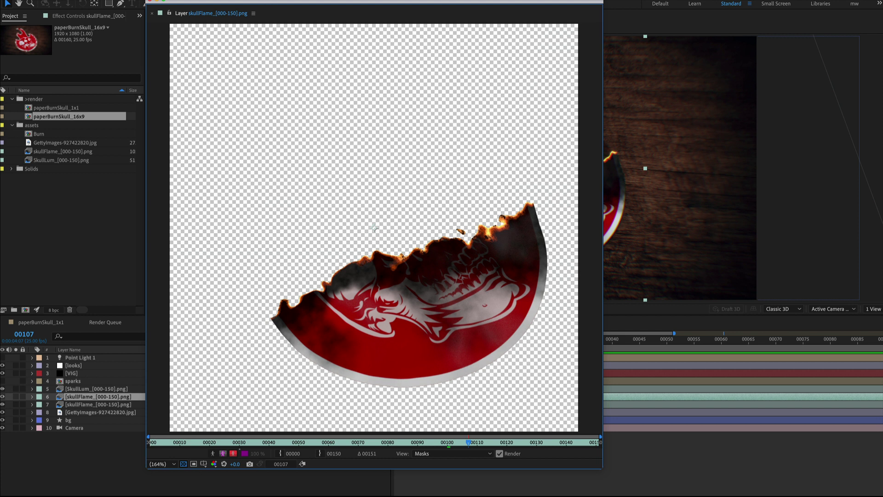
{"action": "left_click_drag", "start_coordinate": [263, 3], "coordinate": [571, 31]}
{"action": "mouse_move", "coordinate": [647, 474]}
{"action": "left_mouse_down"}
{"action": "mouse_move", "coordinate": [607, 473]}
{"action": "mouse_move", "coordinate": [784, 444]}
{"action": "left_mouse_up"}
{"action": "double_click", "coordinate": [79, 390]}
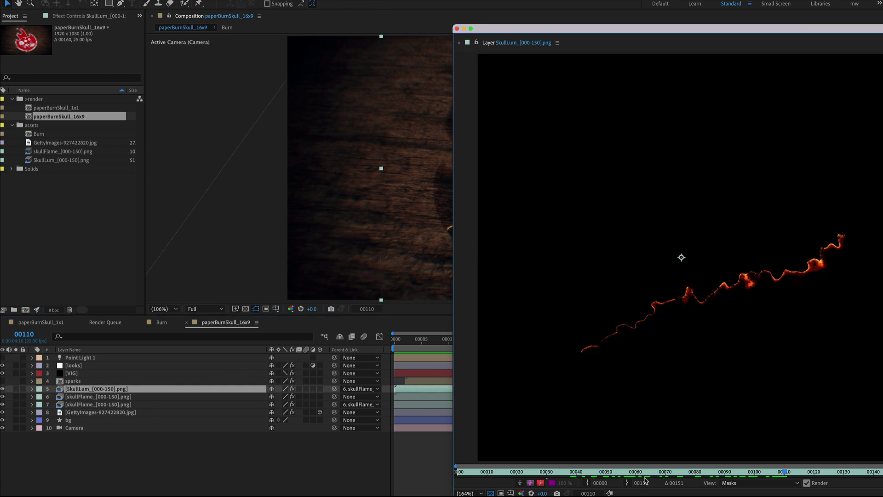
{"action": "left_click_drag", "start_coordinate": [645, 473], "coordinate": [763, 472]}
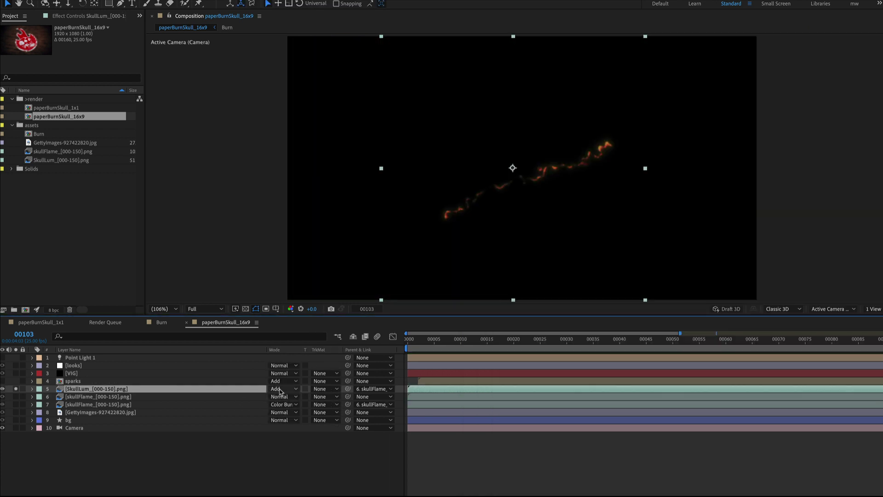
Step: Check the SkullLum layer's Add blending mode and its Universe Glow effect settings
{"action": "left_click", "coordinate": [279, 389]}
{"action": "left_click", "coordinate": [197, 384]}
{"action": "key", "text": "F3"}
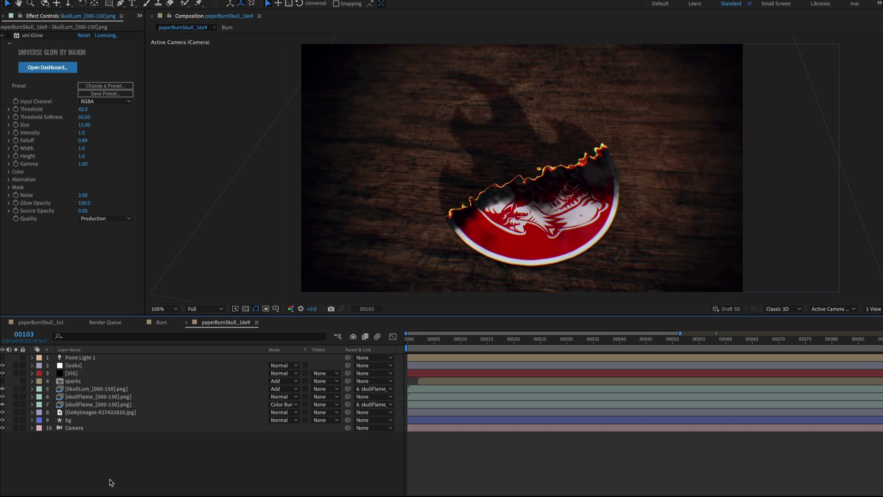
Step: Inspect the Curves and Hue/Saturation corrections on the GettyImages wood background layer
{"action": "left_click", "coordinate": [71, 411]}
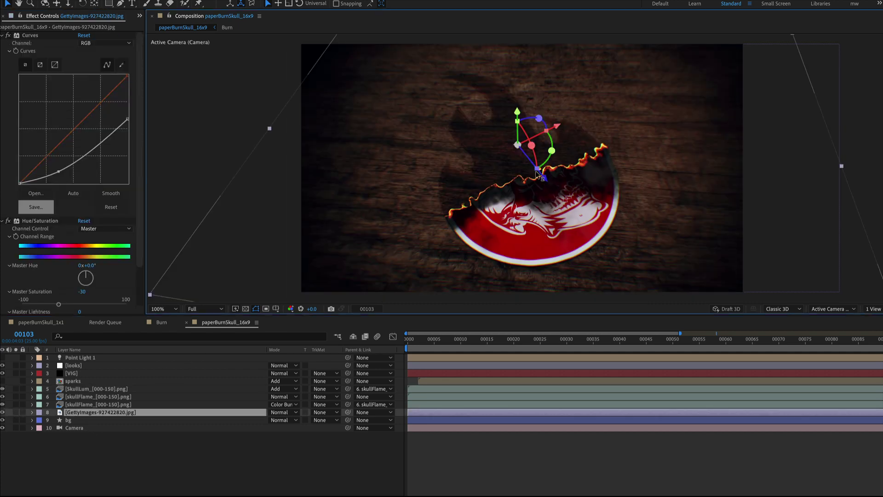
{"action": "left_click_drag", "start_coordinate": [538, 170], "coordinate": [583, 220]}
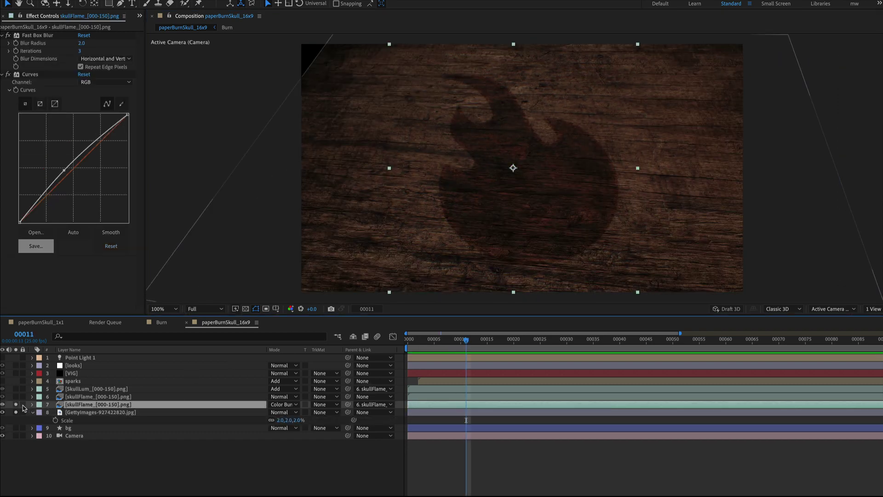
Step: Compare the wood background with and without the soloed Color Burn skullFlame layer, and toggle the looks layer's visibility
{"action": "left_click", "coordinate": [17, 403]}
{"action": "left_click", "coordinate": [17, 403]}
{"action": "left_click_drag", "start_coordinate": [16, 403], "coordinate": [17, 412]}
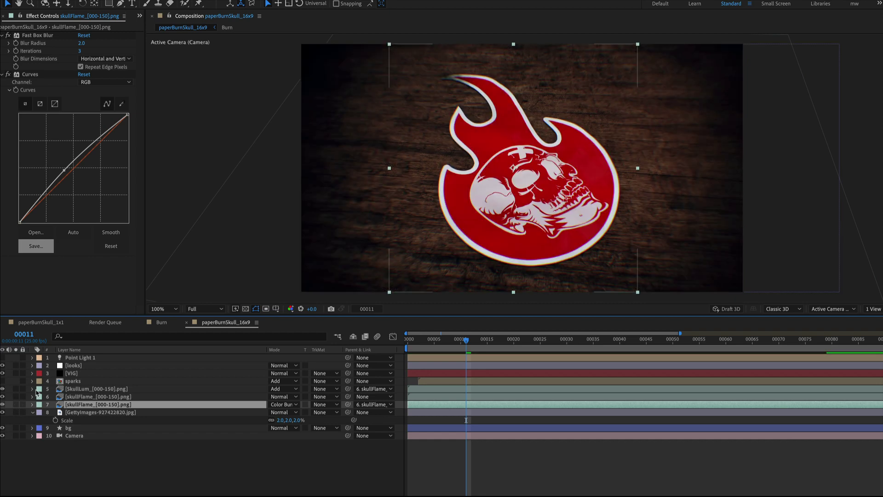
{"action": "left_click", "coordinate": [3, 365]}
{"action": "left_click", "coordinate": [3, 365]}
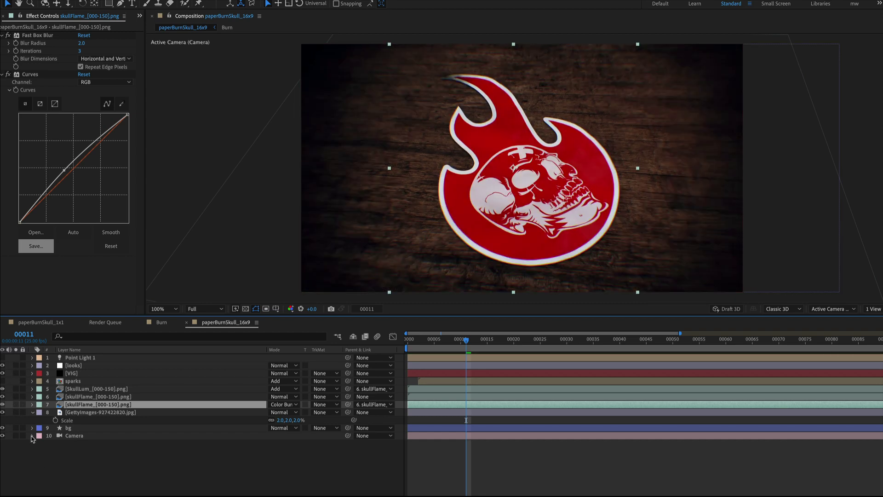